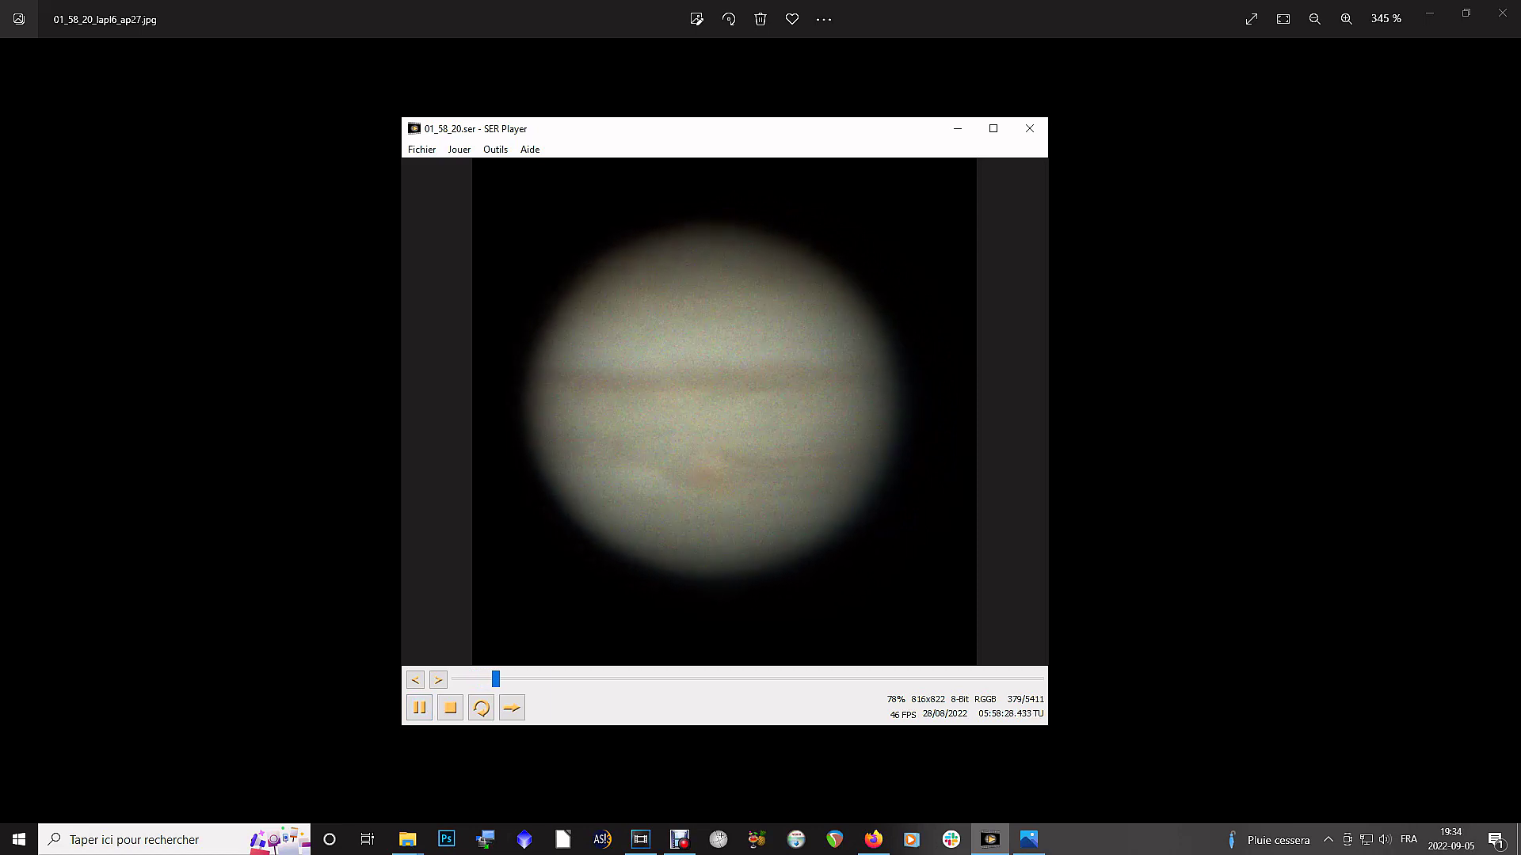
Step: Switch from the SER Player preview to AutoStakkert! 3.1.4 with an empty Frame View
{"action": "mouse_move", "coordinate": [679, 839]}
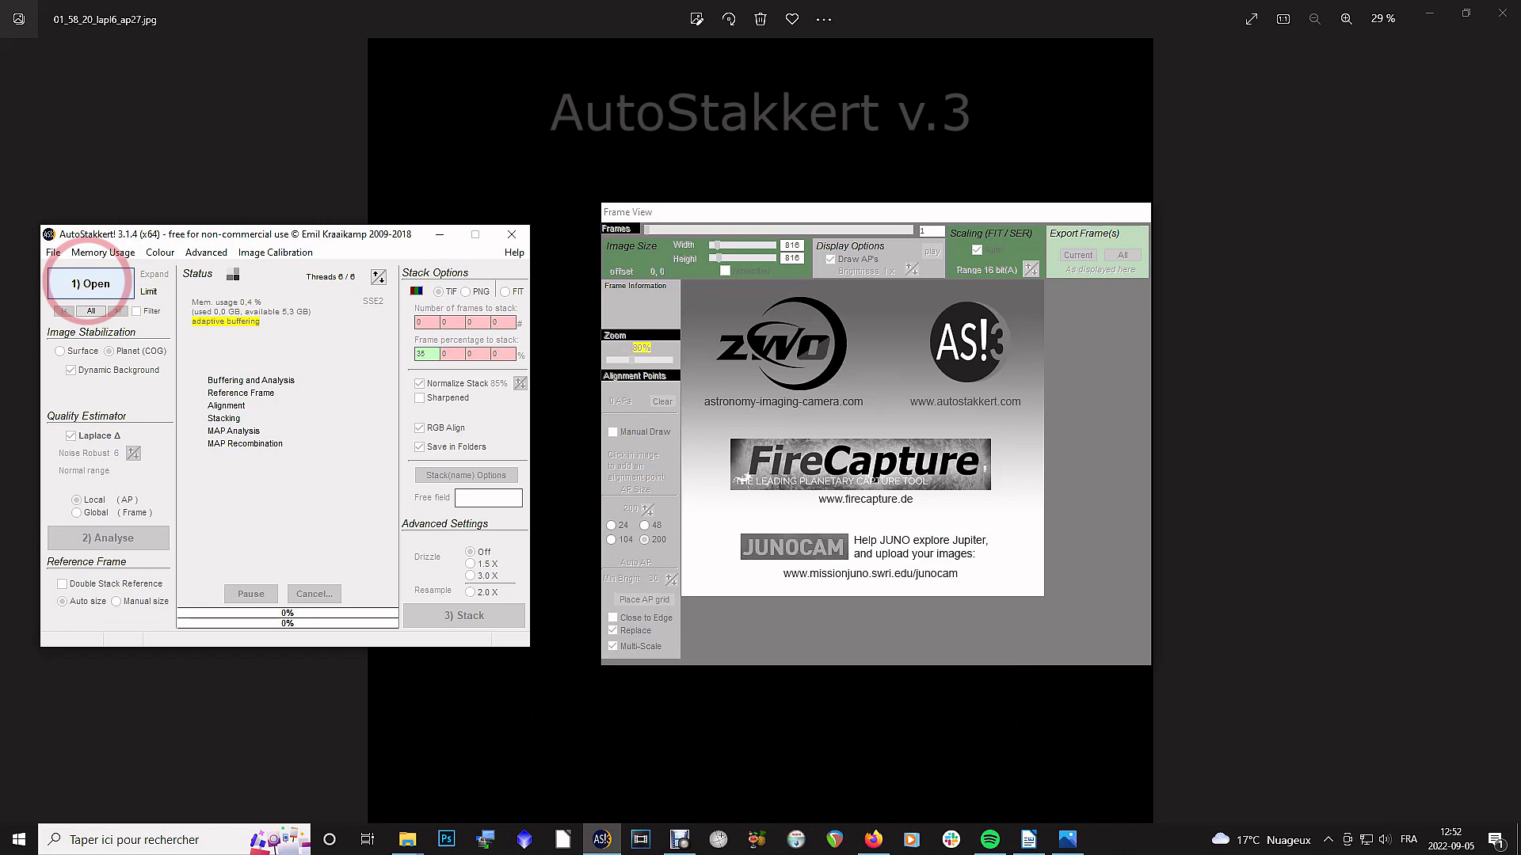
Step: Load the 5411-frame 01_58_20.ser Jupiter recording into AutoStakkert!
{"action": "left_click", "coordinate": [89, 284]}
{"action": "left_click", "coordinate": [666, 258]}
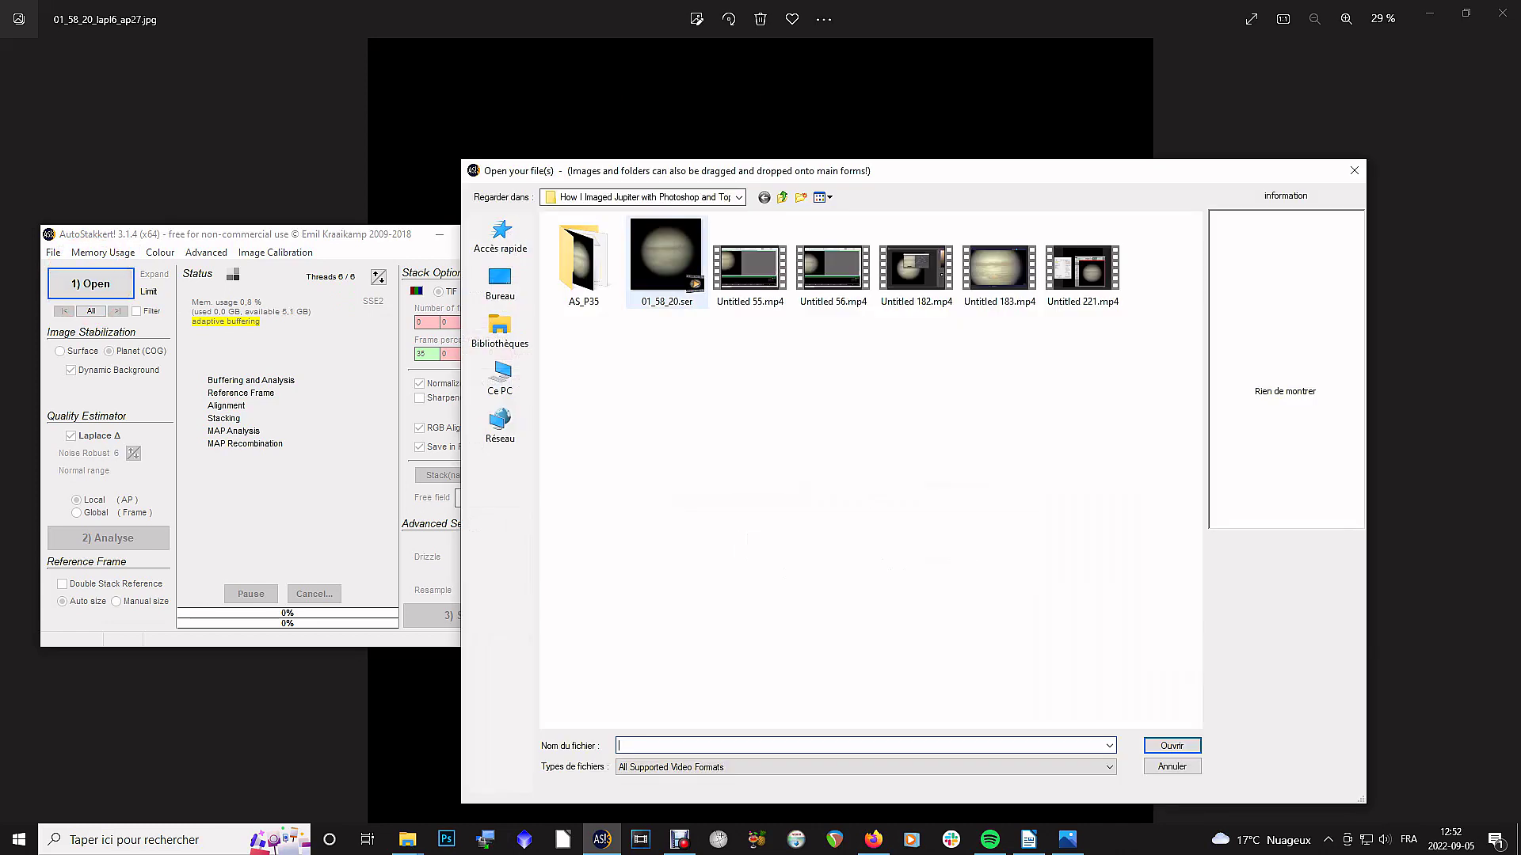
{"action": "left_click", "coordinate": [1171, 746]}
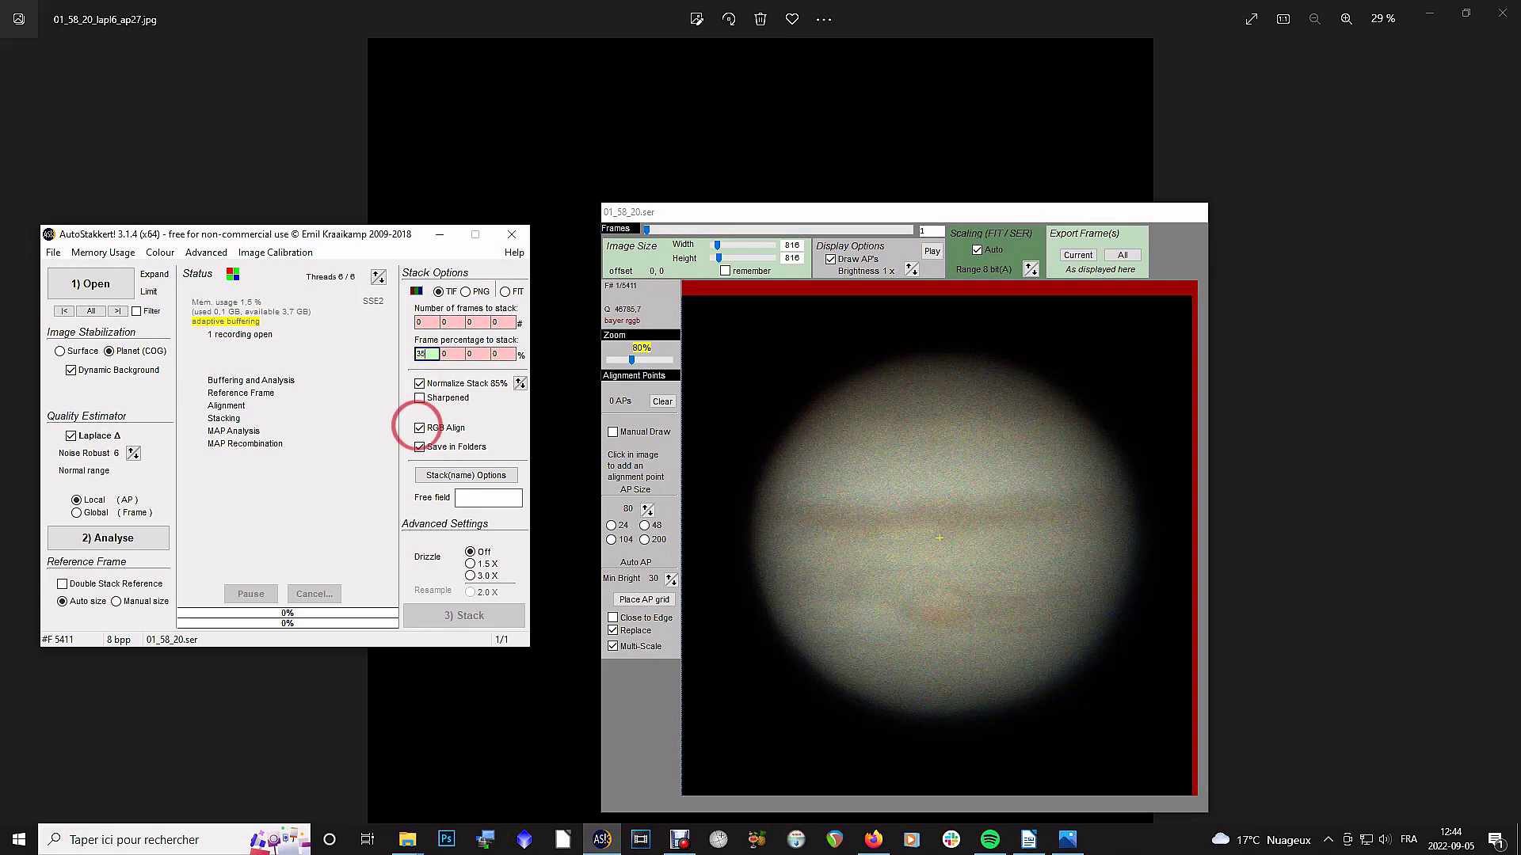
Step: Analyse all 5411 frames and show their quality ranking graph
{"action": "left_click", "coordinate": [107, 538]}
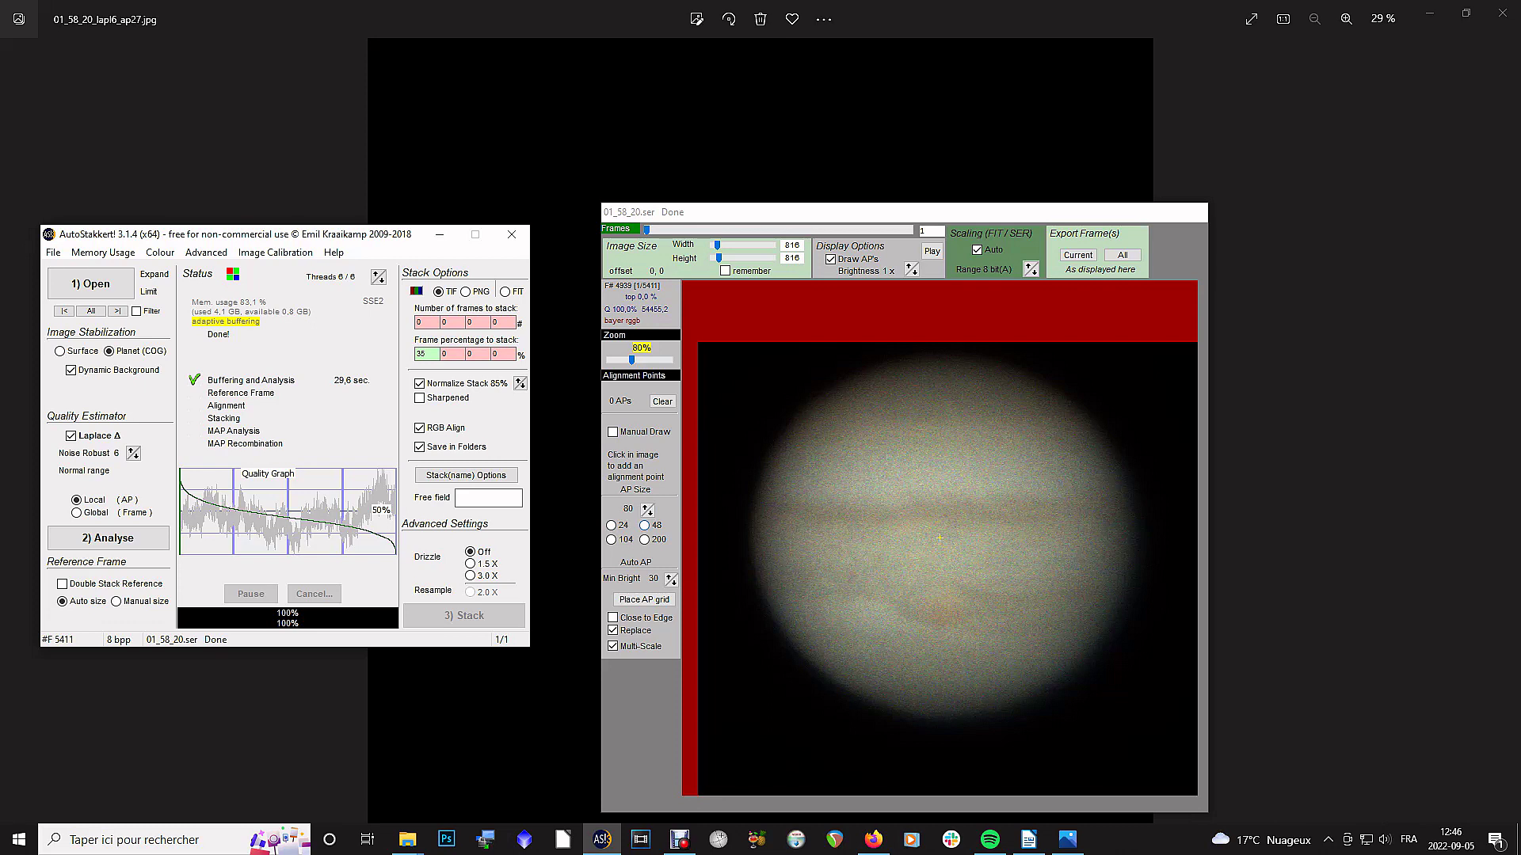
Step: Place a 27-point alignment grid at AP size 200 and stack the best 35% of frames
{"action": "left_click", "coordinate": [650, 540]}
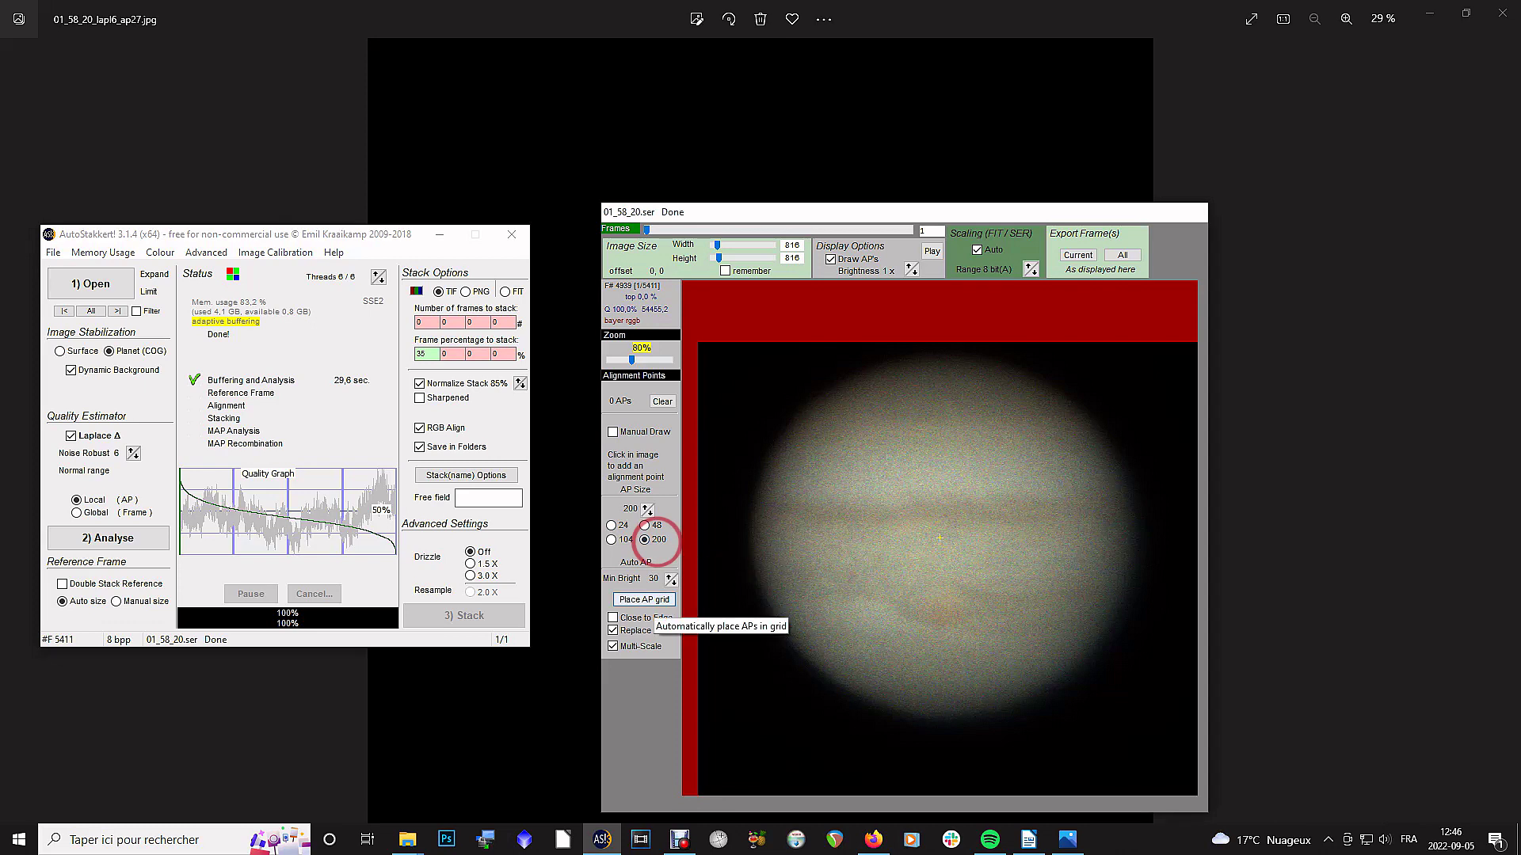
{"action": "left_click", "coordinate": [644, 600]}
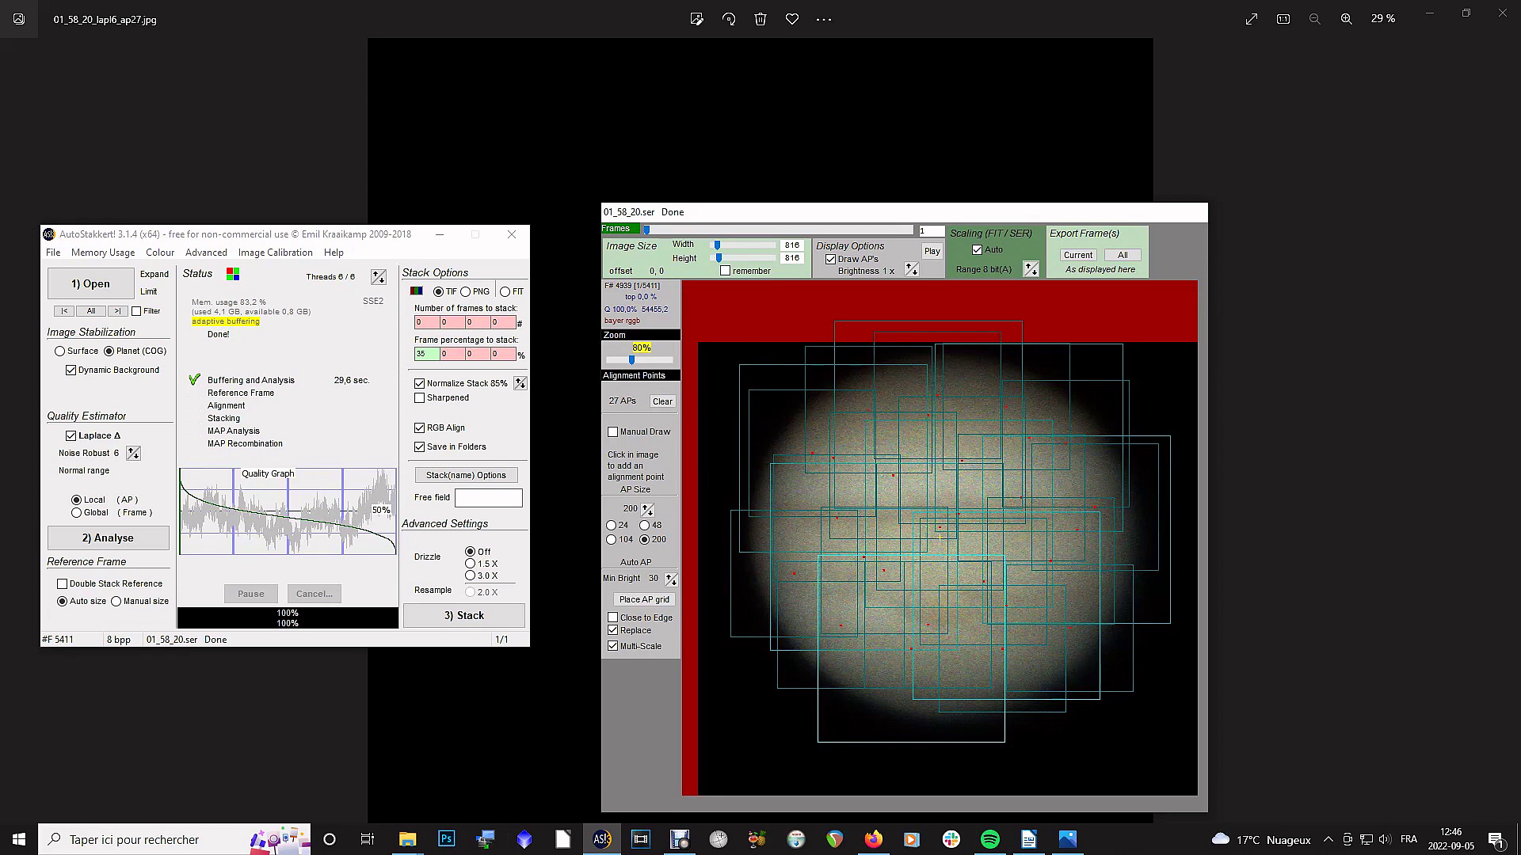
{"action": "left_click", "coordinate": [463, 615]}
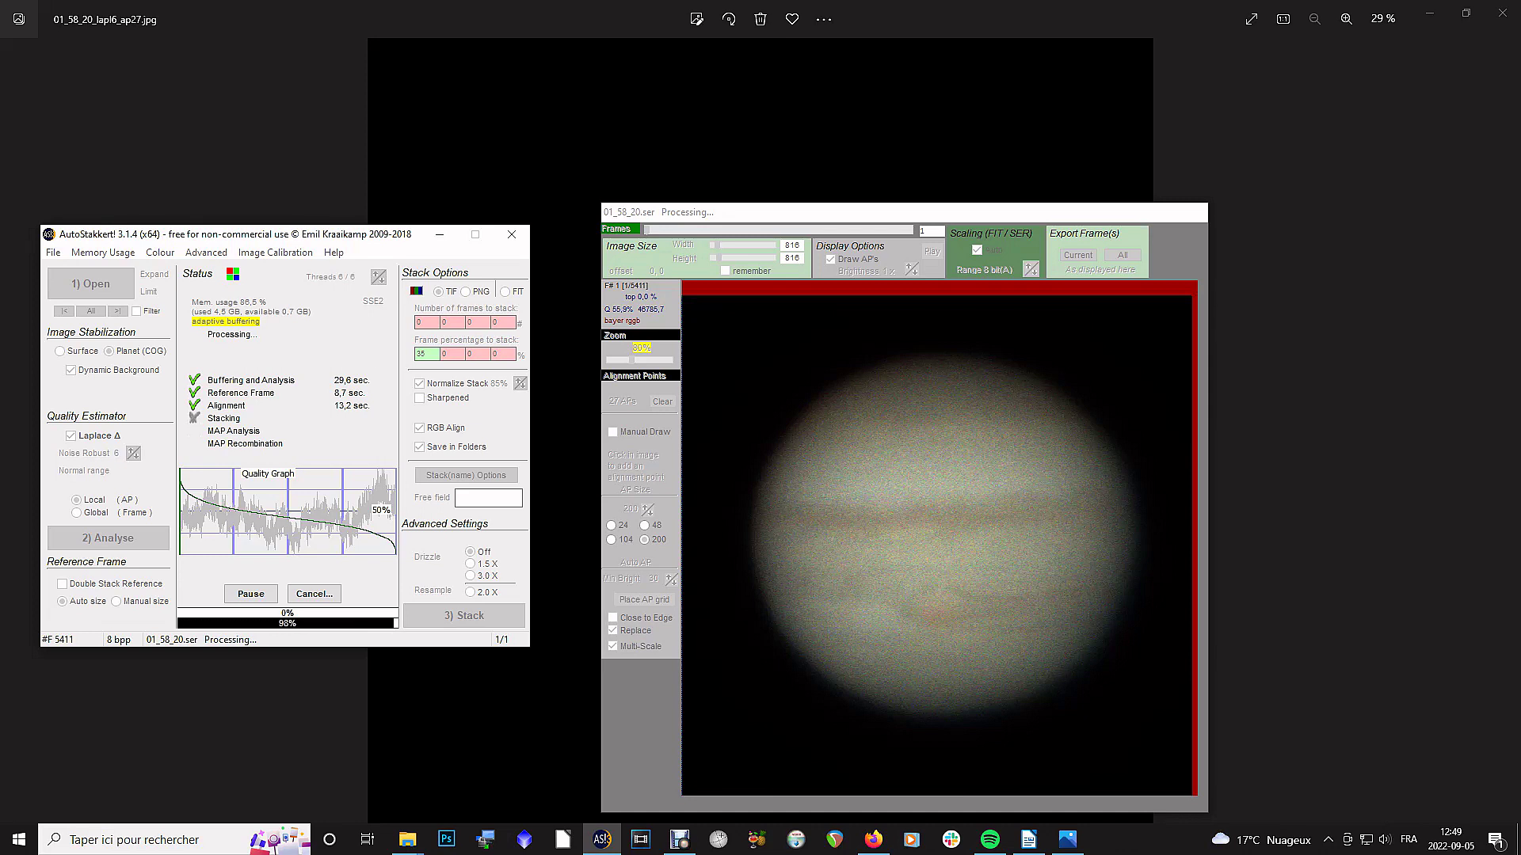
{"action": "left_click", "coordinate": [54, 252]}
Step: Open 01_58_20_lapl6_ap27.tif from the AS_P35 output folder in Photoshop
{"action": "left_click", "coordinate": [103, 382]}
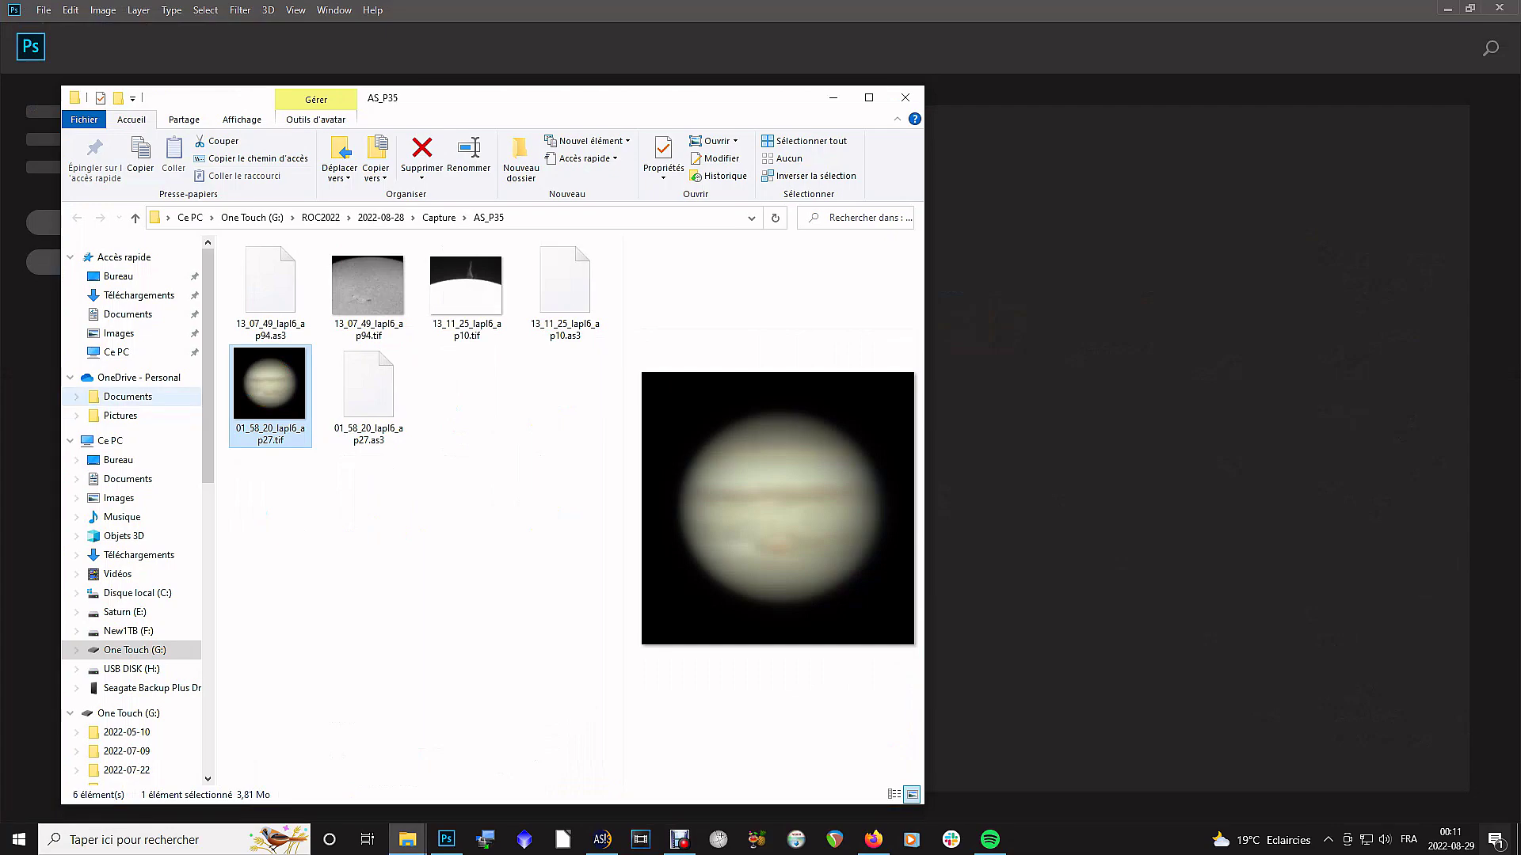
{"action": "left_click_drag", "start_coordinate": [269, 382], "coordinate": [1132, 538]}
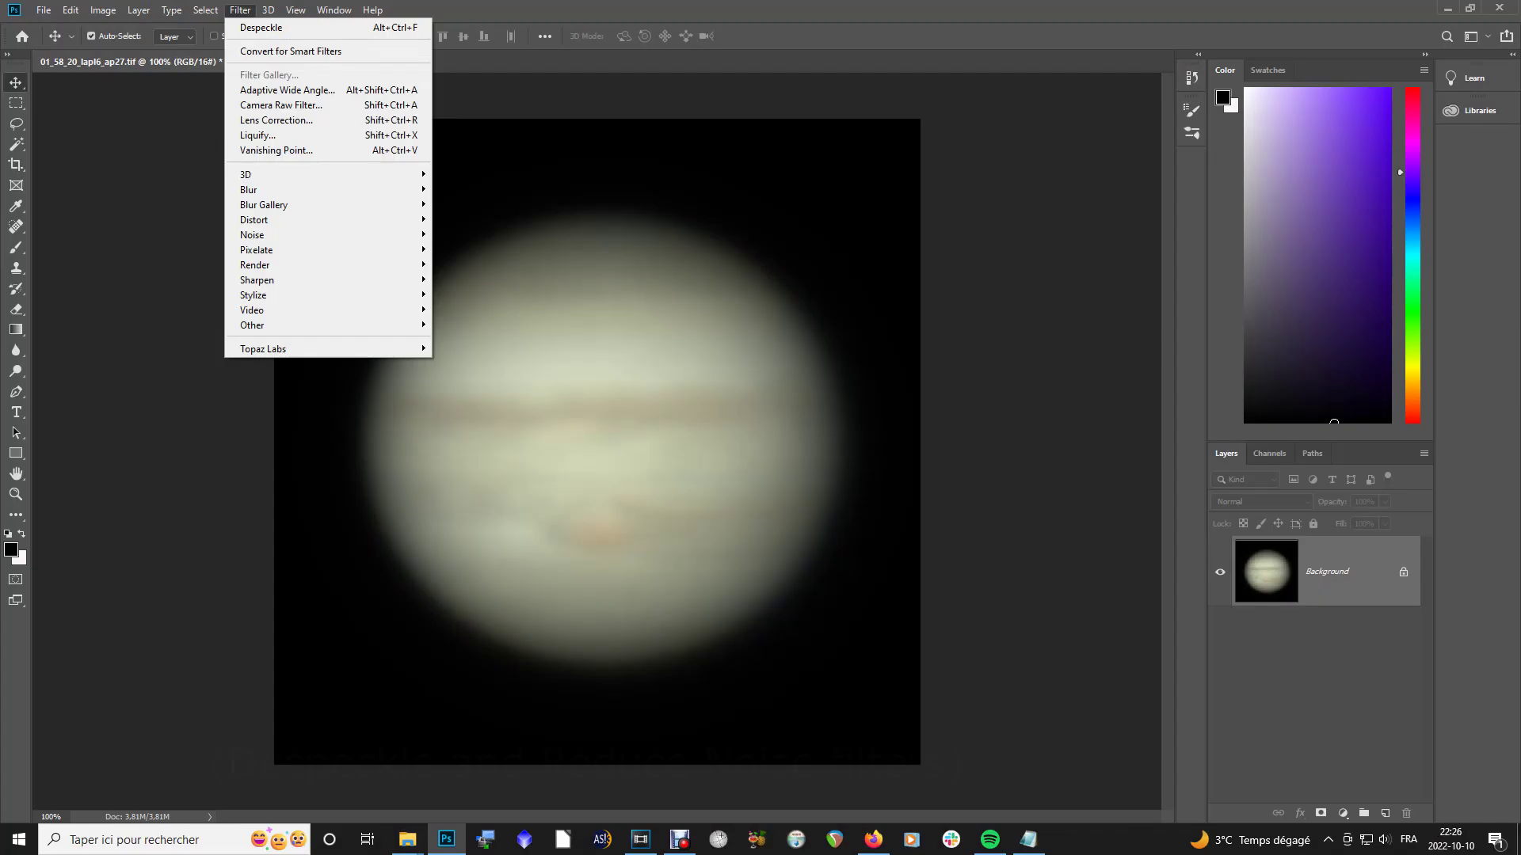
Step: Upscale the Jupiter image from 816 to 3400 pixels wide and zoom out to fit
{"action": "mouse_move", "coordinate": [325, 234]}
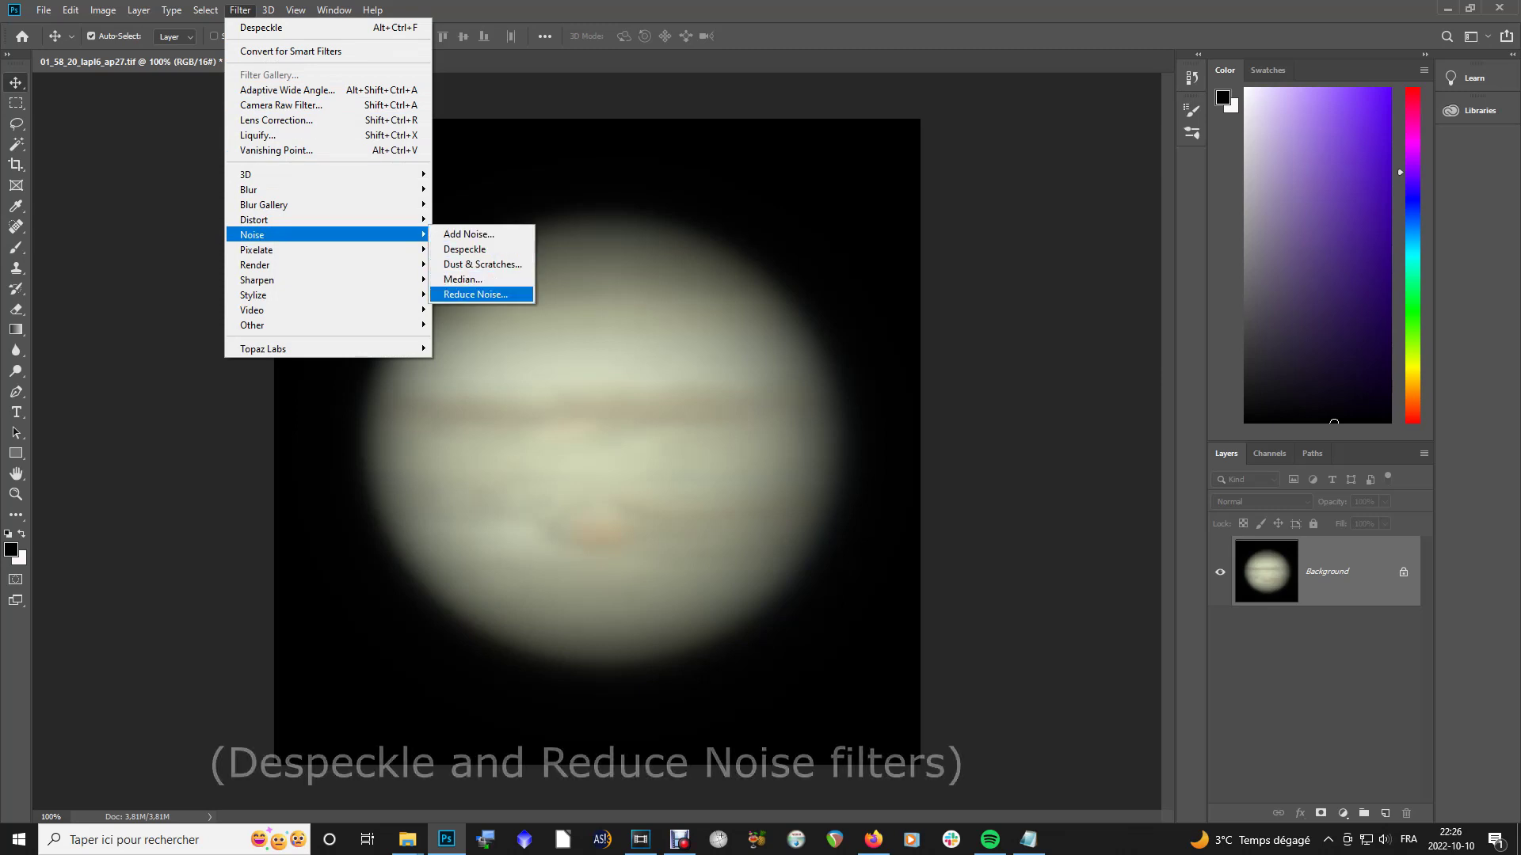
{"action": "left_click", "coordinate": [476, 293]}
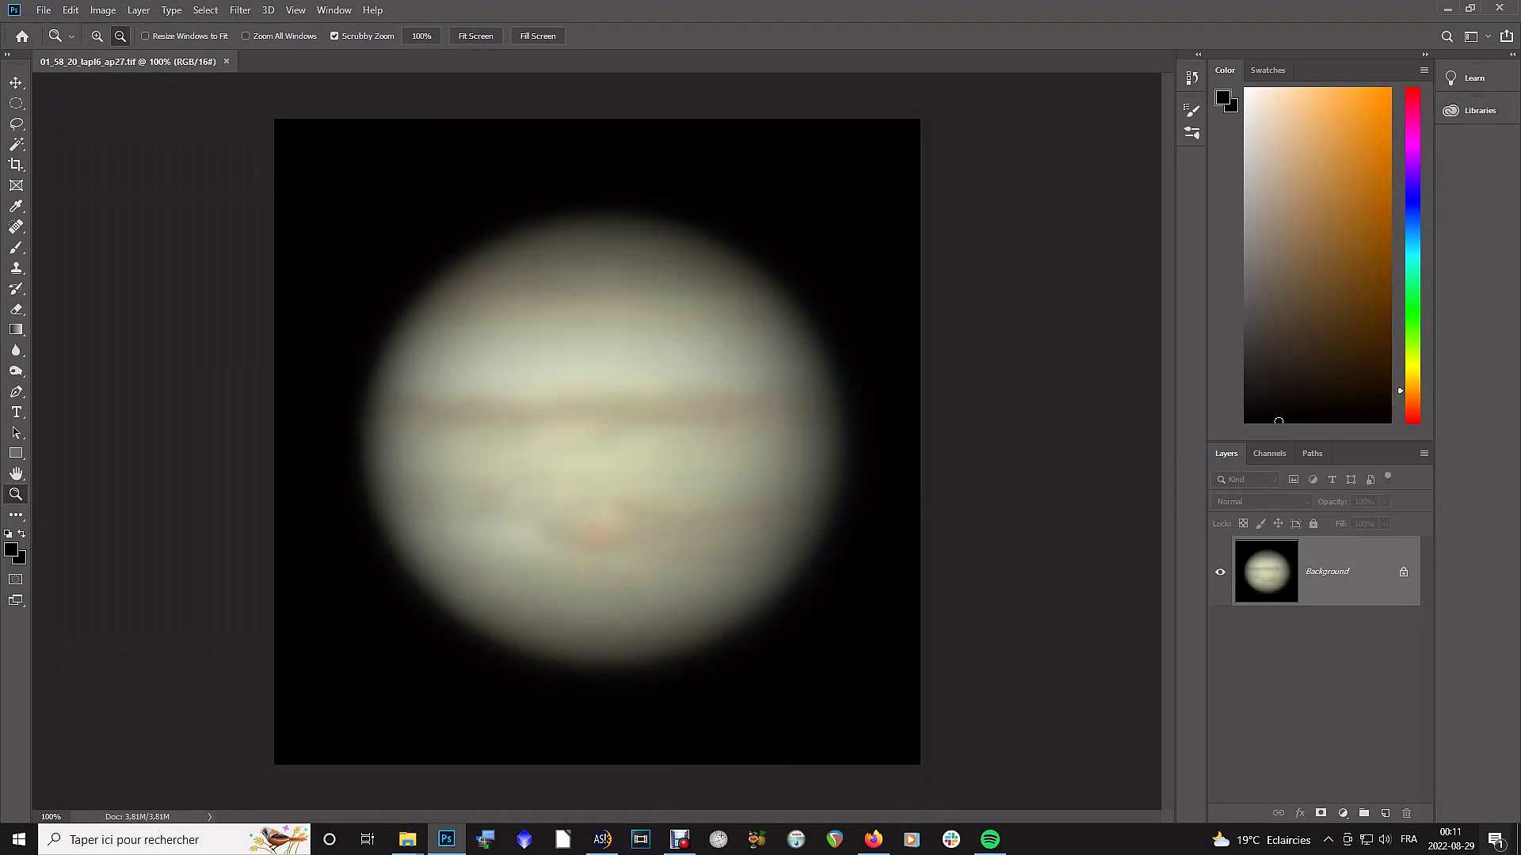
{"action": "left_click", "coordinate": [103, 10]}
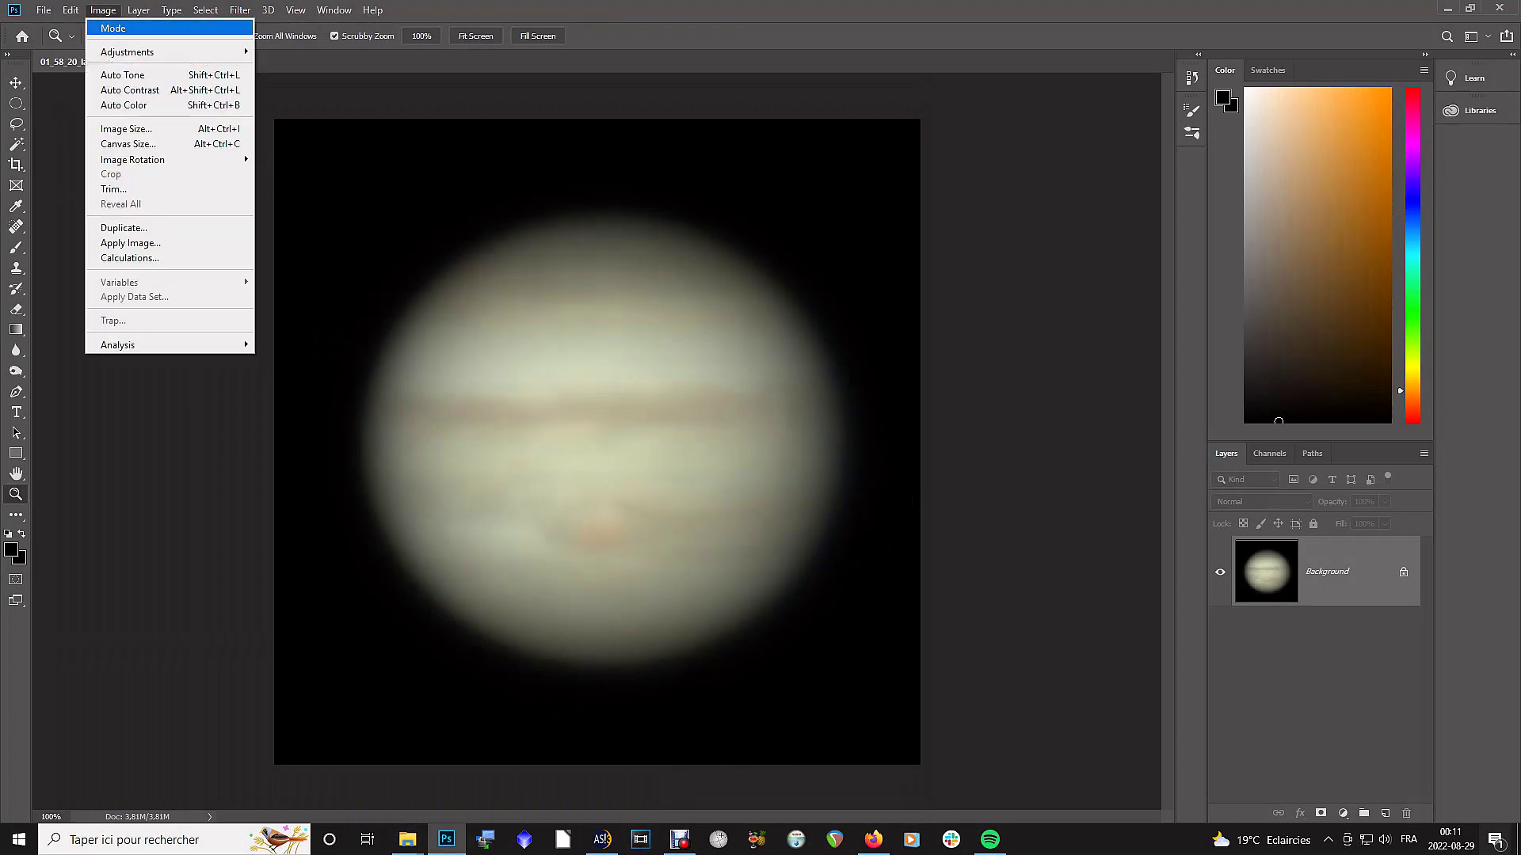
{"action": "left_click", "coordinate": [127, 128]}
{"action": "type", "text": "3400"}
{"action": "left_click", "coordinate": [845, 309]}
{"action": "left_click", "coordinate": [843, 309]}
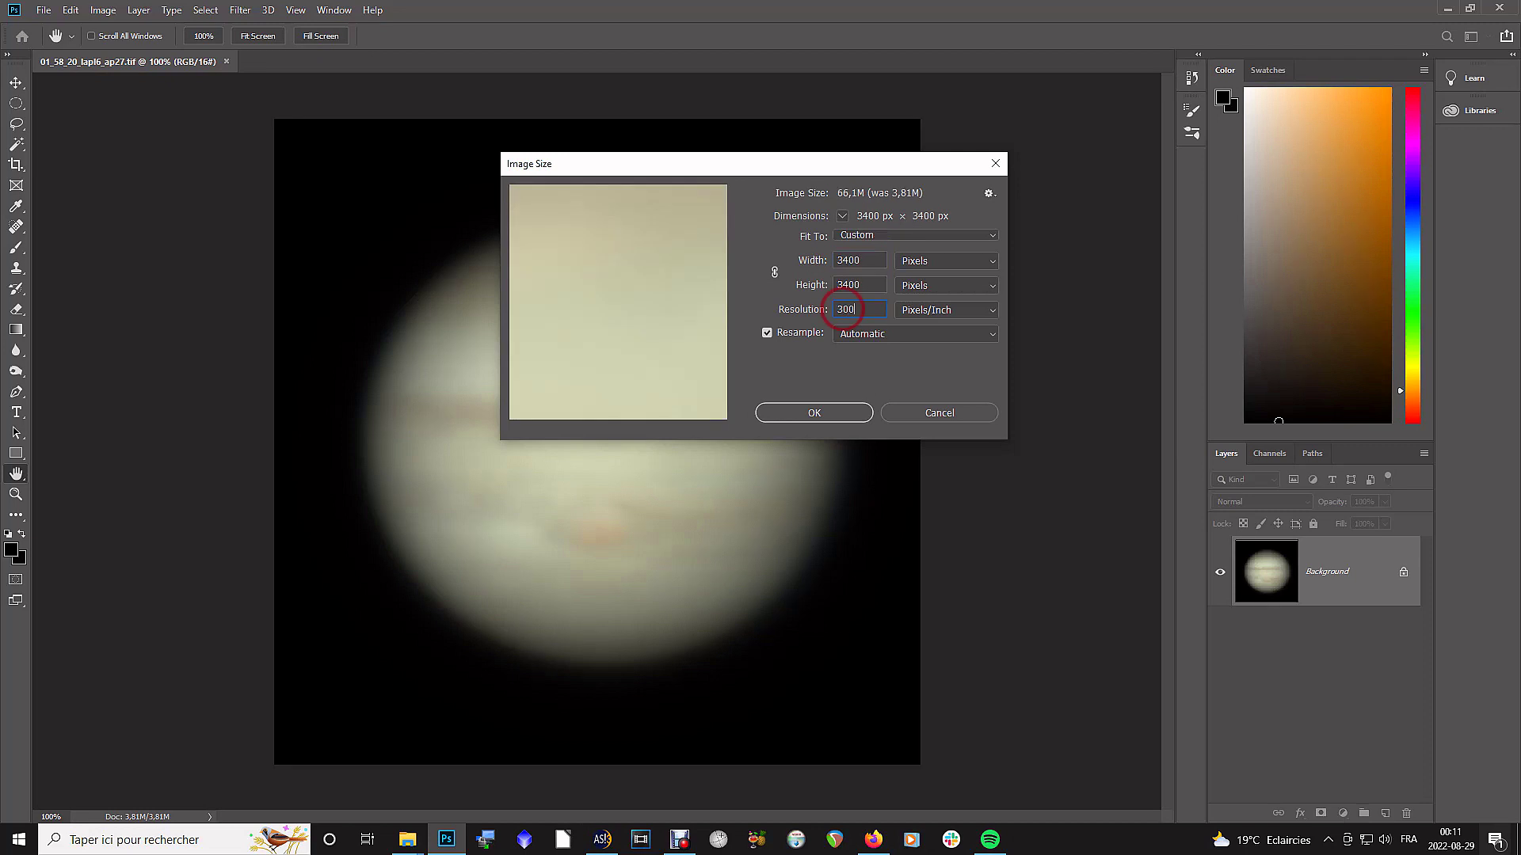
{"action": "left_click", "coordinate": [814, 413]}
{"action": "left_click", "coordinate": [297, 230]}
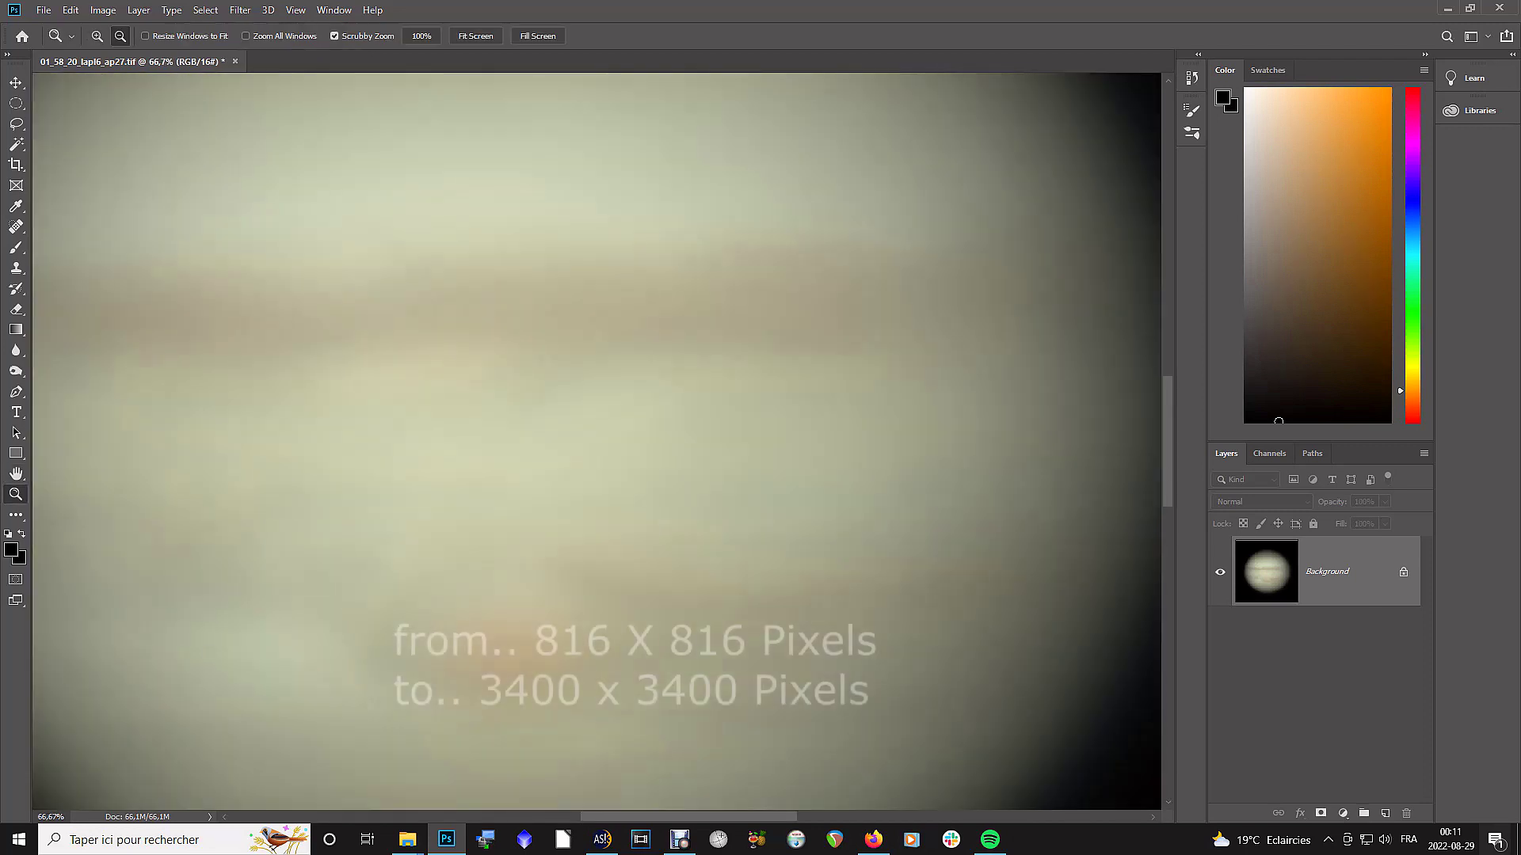
{"action": "key", "text": "ctrl+minus"}
{"action": "key", "text": "ctrl+minus"}
{"action": "key", "text": "ctrl+minus"}
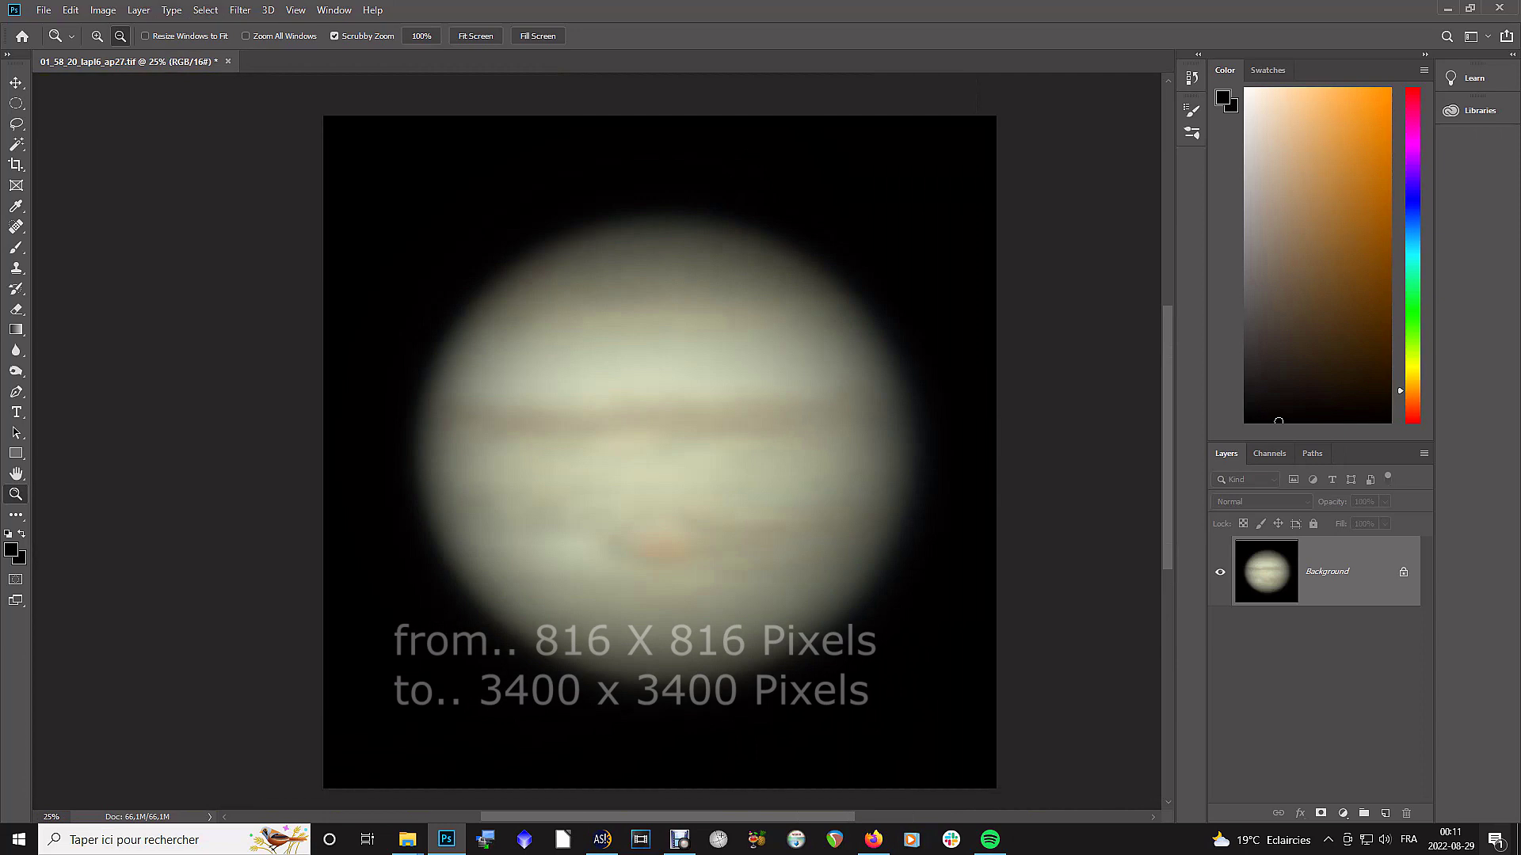
Step: Duplicate the Background layer as Background copy
{"action": "right_click", "coordinate": [1329, 579]}
{"action": "left_click", "coordinate": [1378, 611]}
{"action": "left_click", "coordinate": [890, 234]}
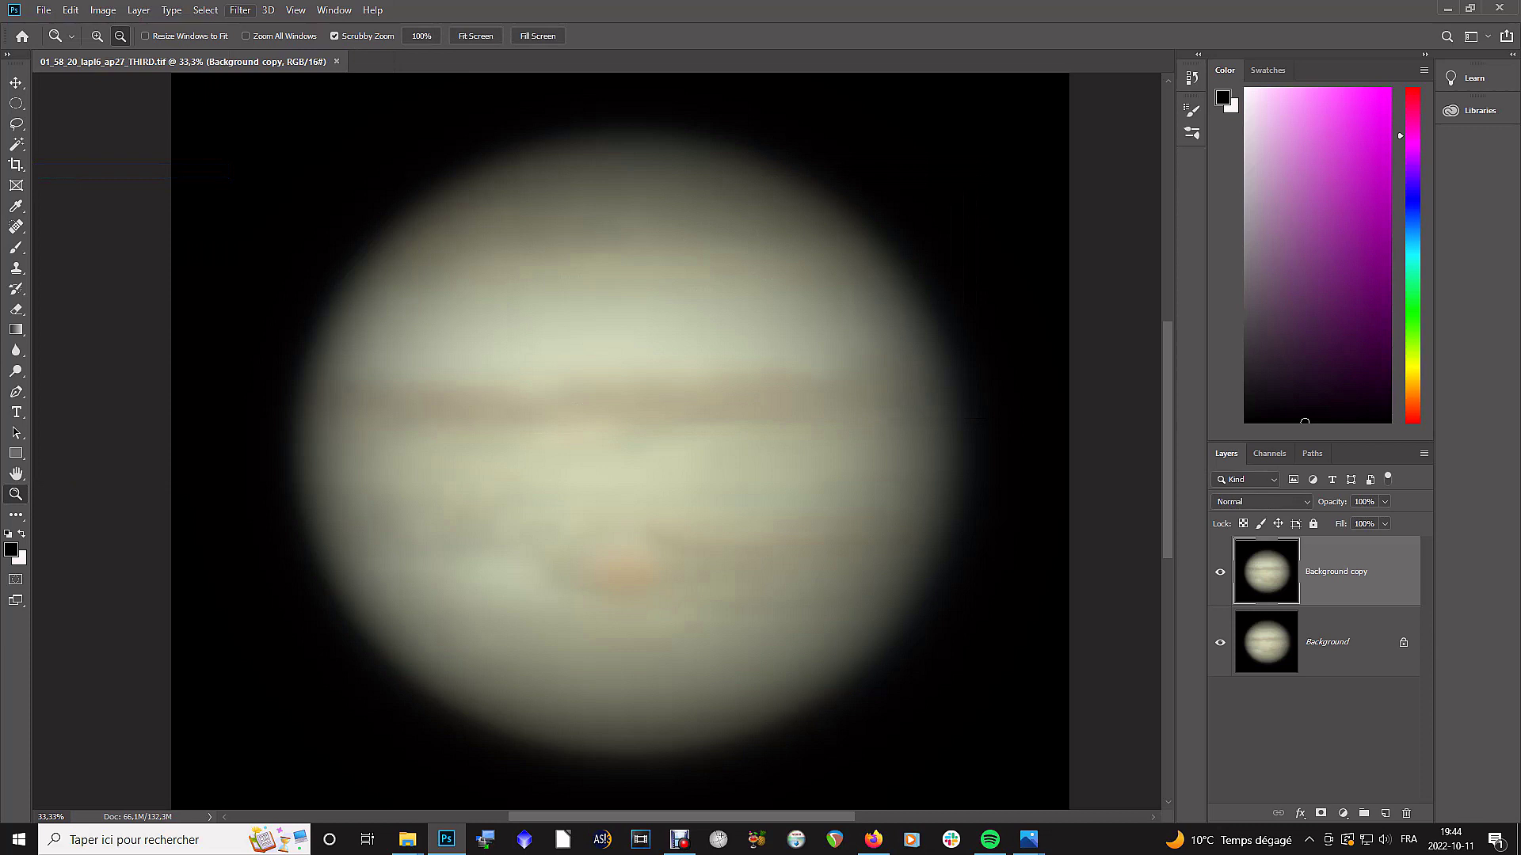
Step: Apply Unsharp Mask at 35% amount and 20,8-pixel radius to the copy layer
{"action": "left_click", "coordinate": [240, 9]}
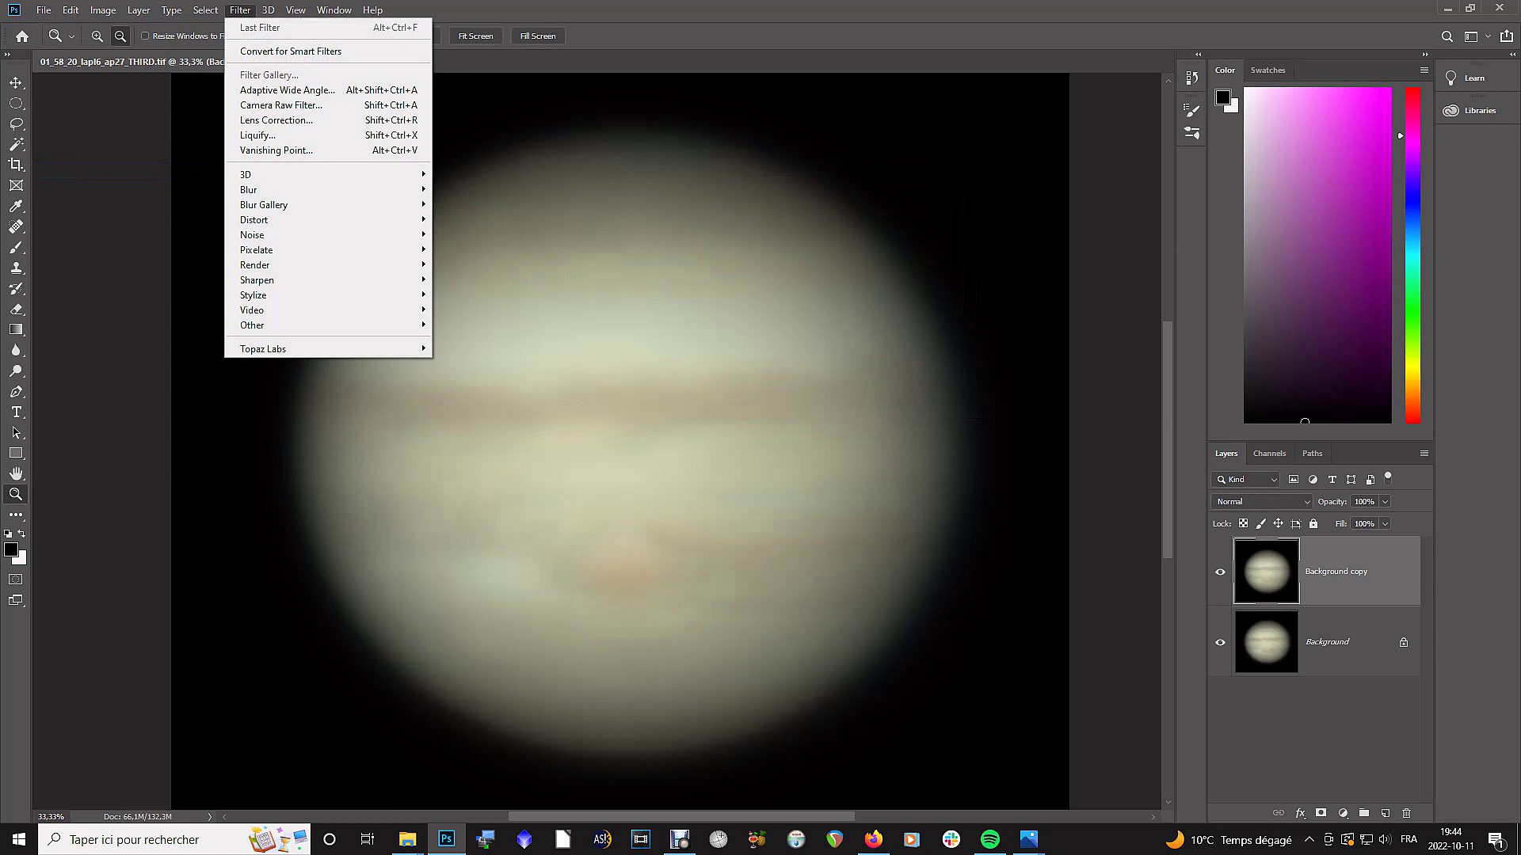
{"action": "mouse_move", "coordinate": [257, 279]}
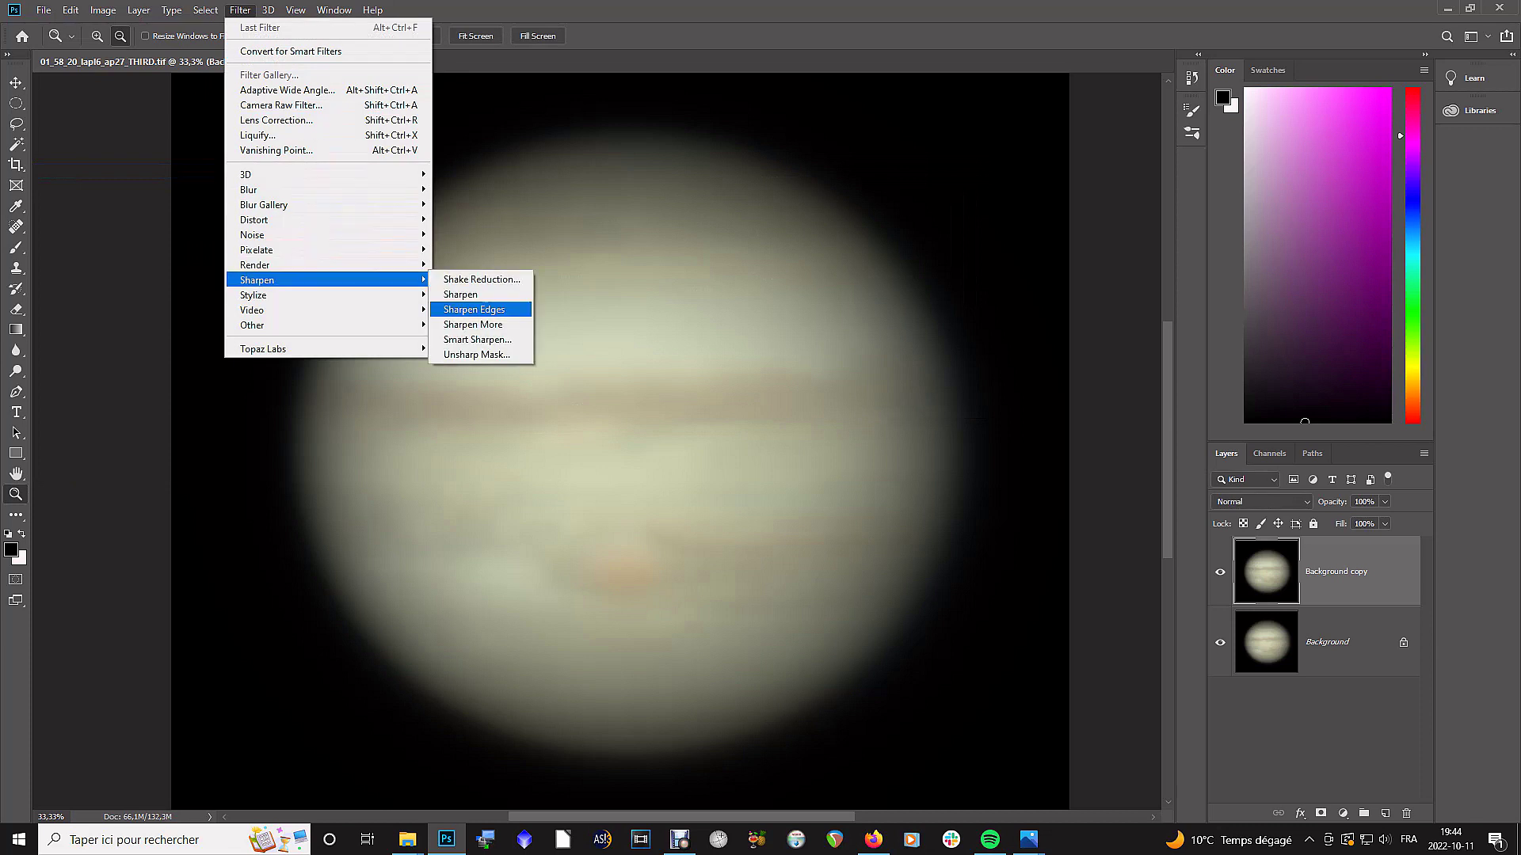
{"action": "left_click", "coordinate": [476, 354]}
{"action": "left_click", "coordinate": [1004, 535]}
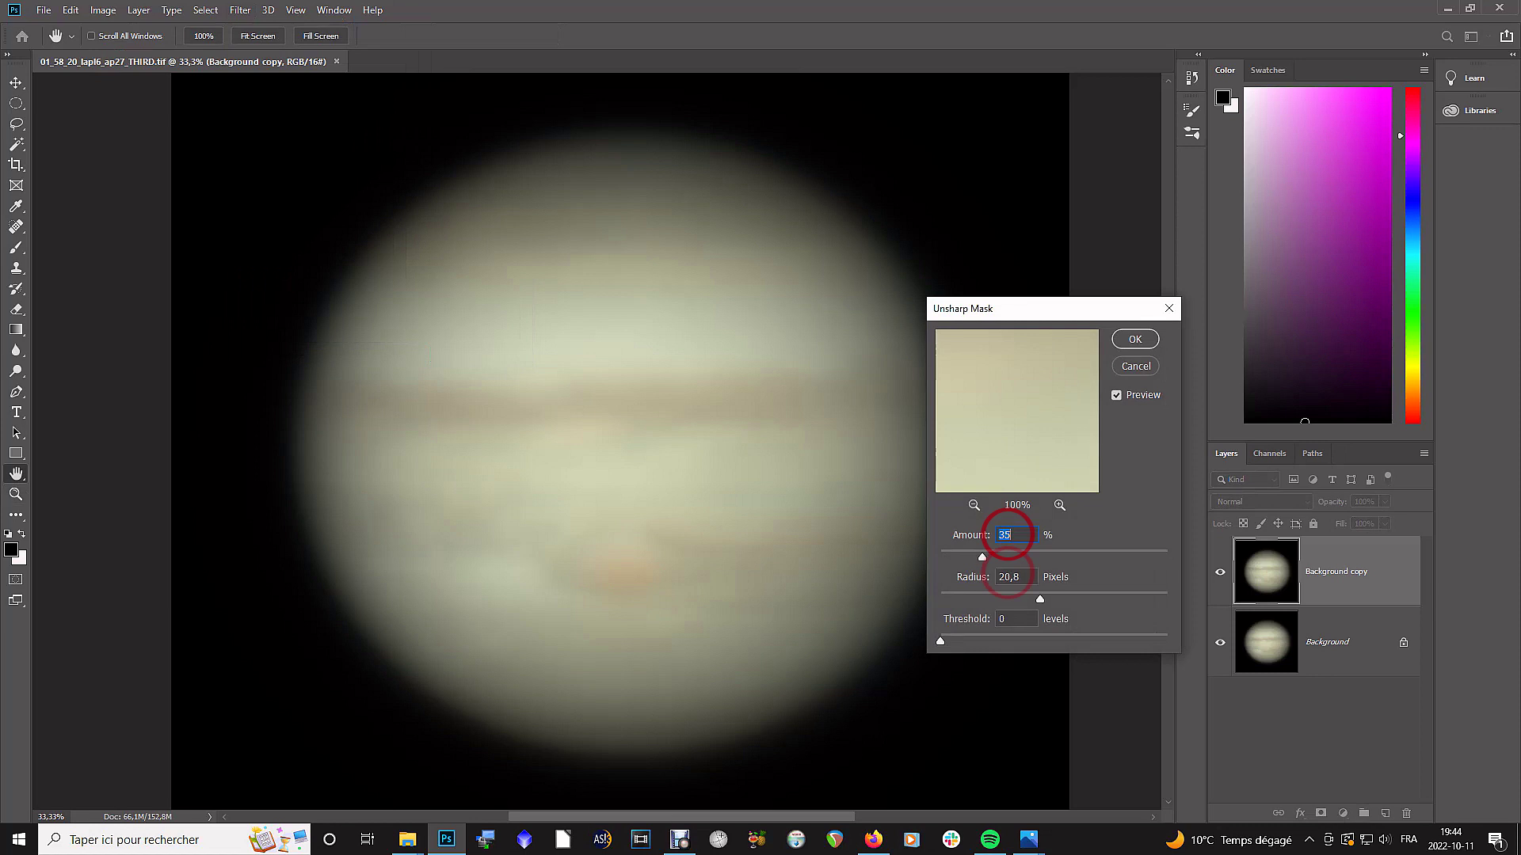
{"action": "left_click_drag", "start_coordinate": [1038, 599], "coordinate": [1040, 600]}
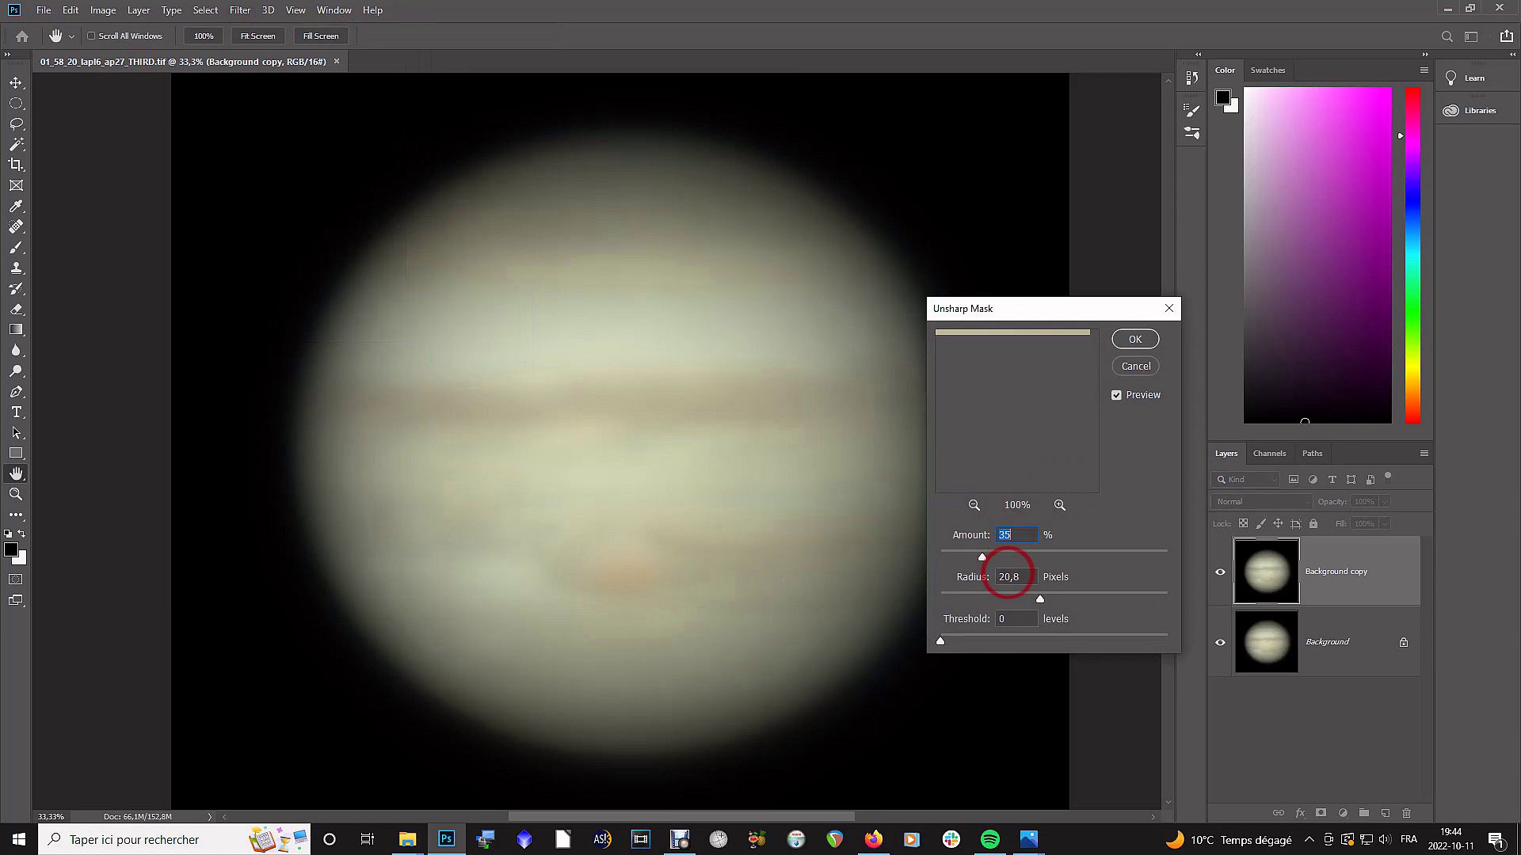
{"action": "left_click", "coordinate": [1008, 577]}
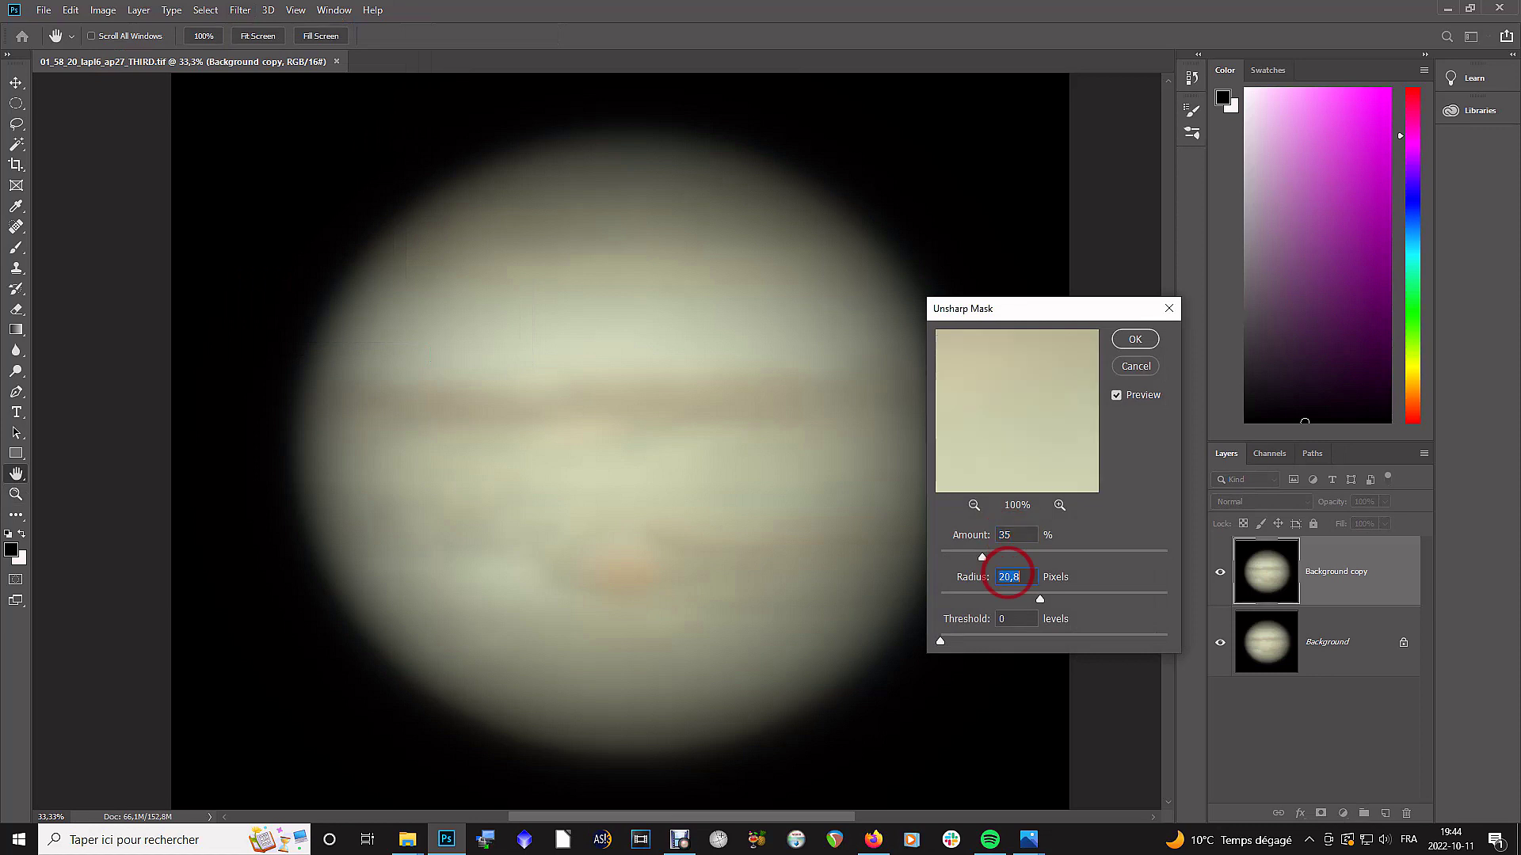
{"action": "key", "text": "Return"}
{"action": "key", "text": "z"}
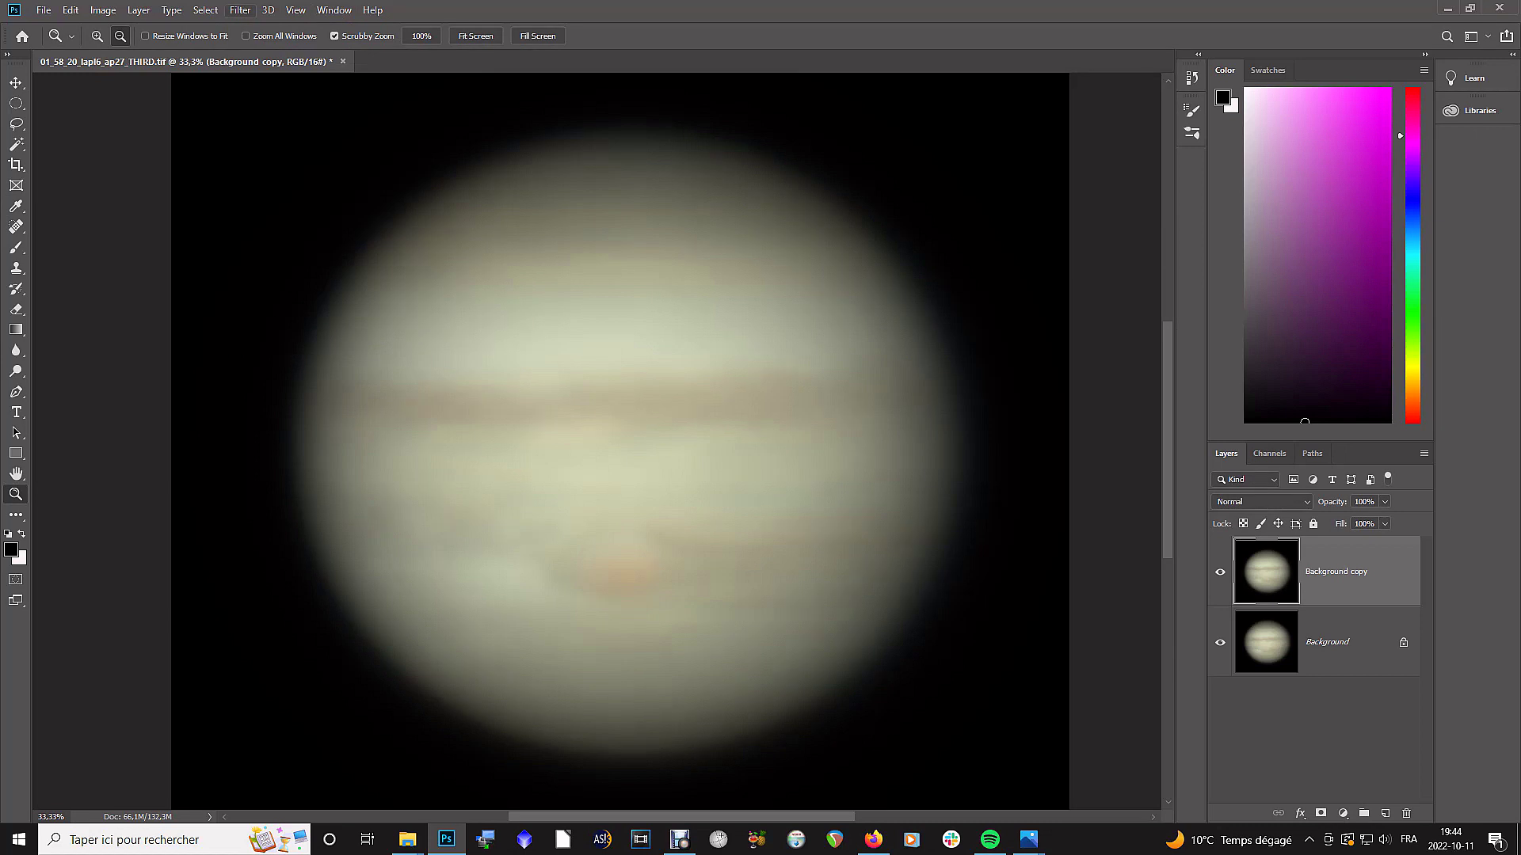
Step: Apply two more Unsharp Mask passes with the same settings
{"action": "left_click", "coordinate": [240, 9]}
{"action": "mouse_move", "coordinate": [332, 280]}
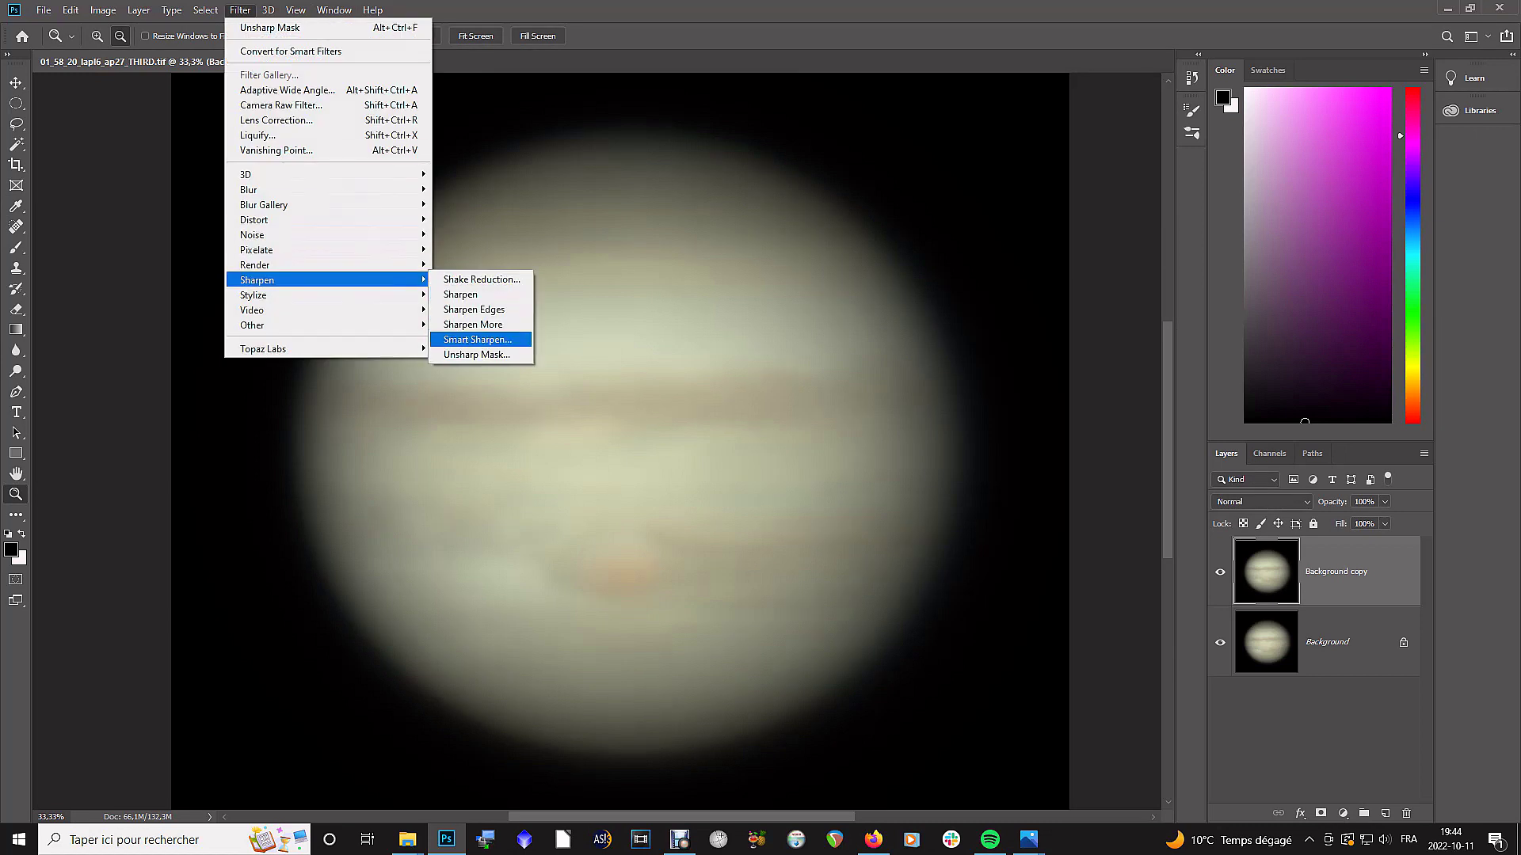
{"action": "left_click", "coordinate": [475, 354]}
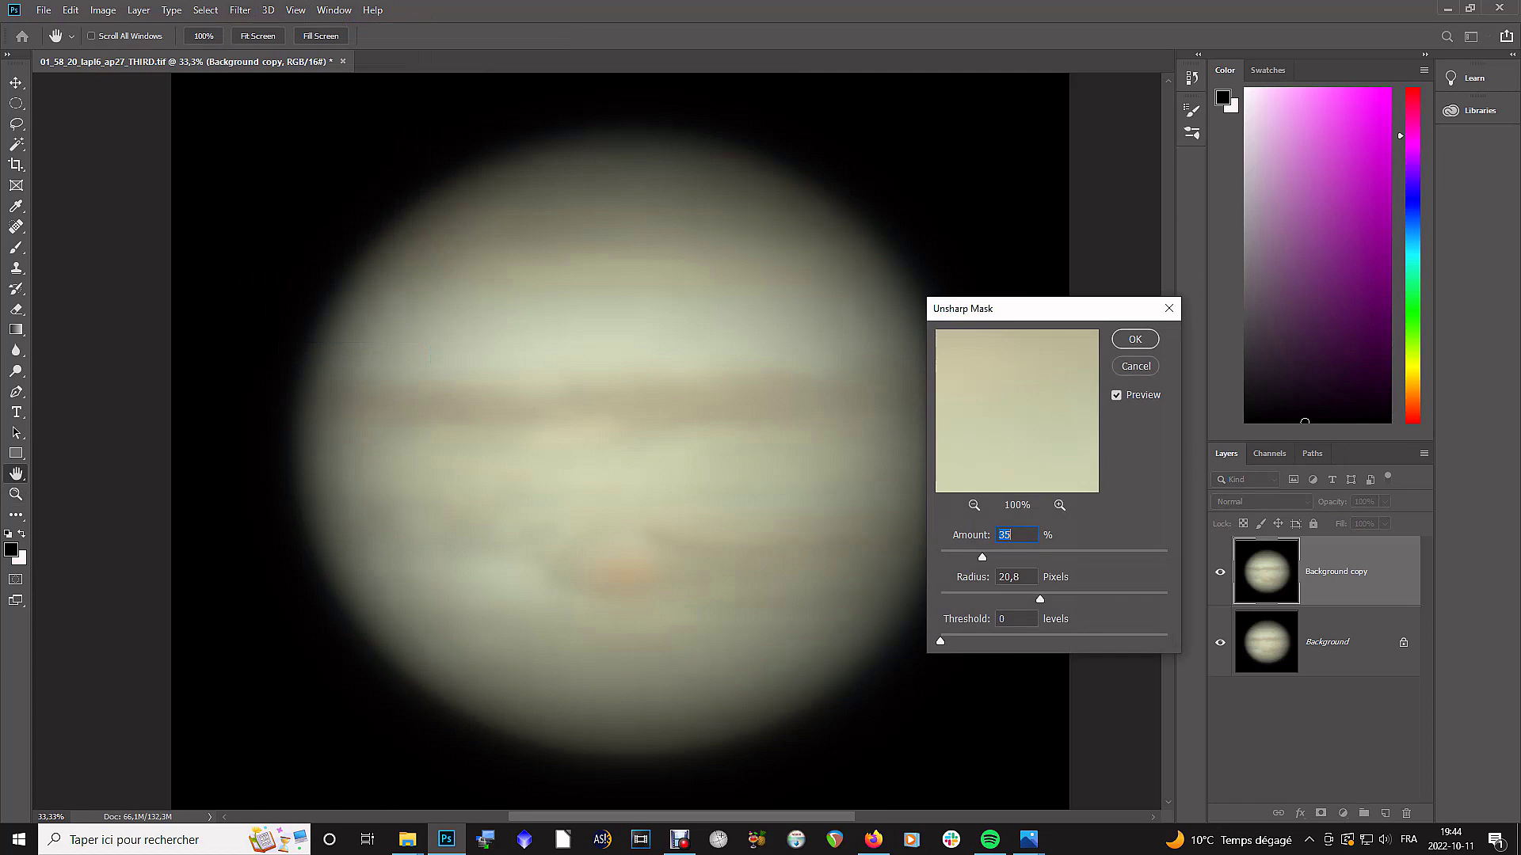
{"action": "key", "text": "Return"}
{"action": "key", "text": "z"}
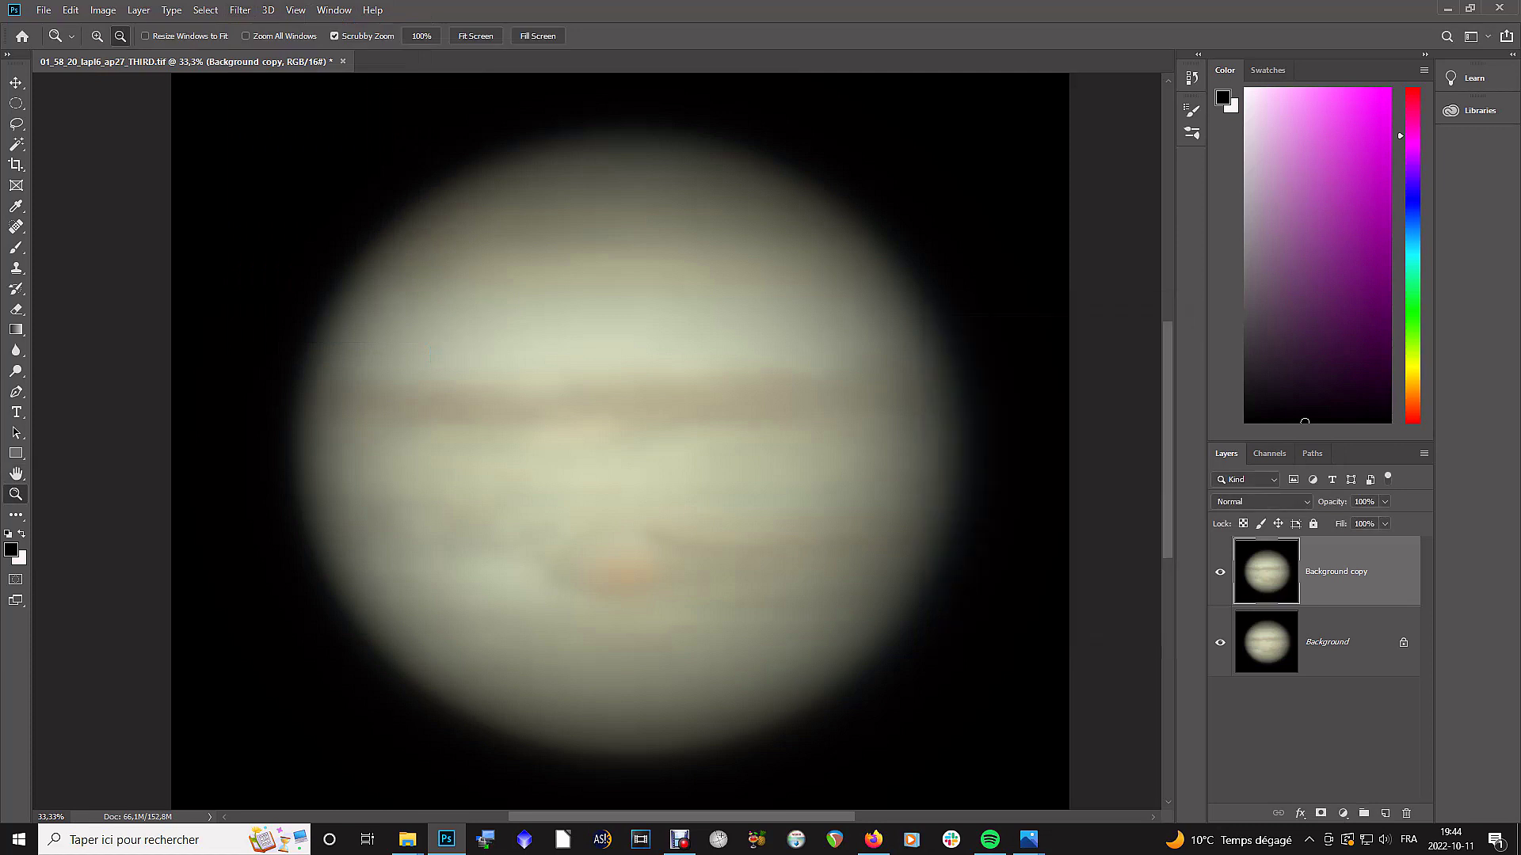
{"action": "left_click", "coordinate": [240, 10]}
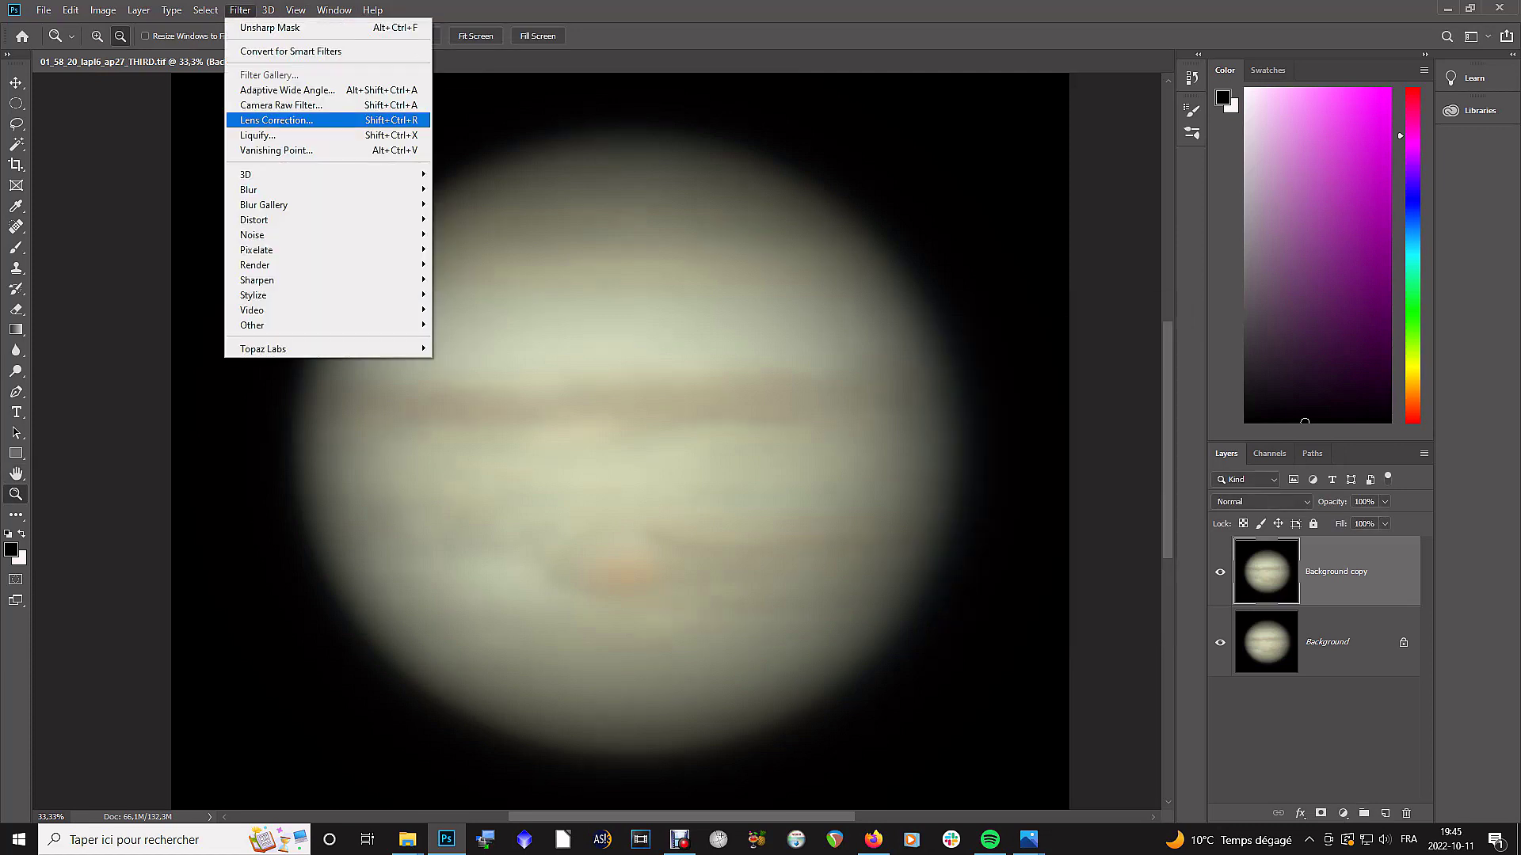
{"action": "mouse_move", "coordinate": [257, 280]}
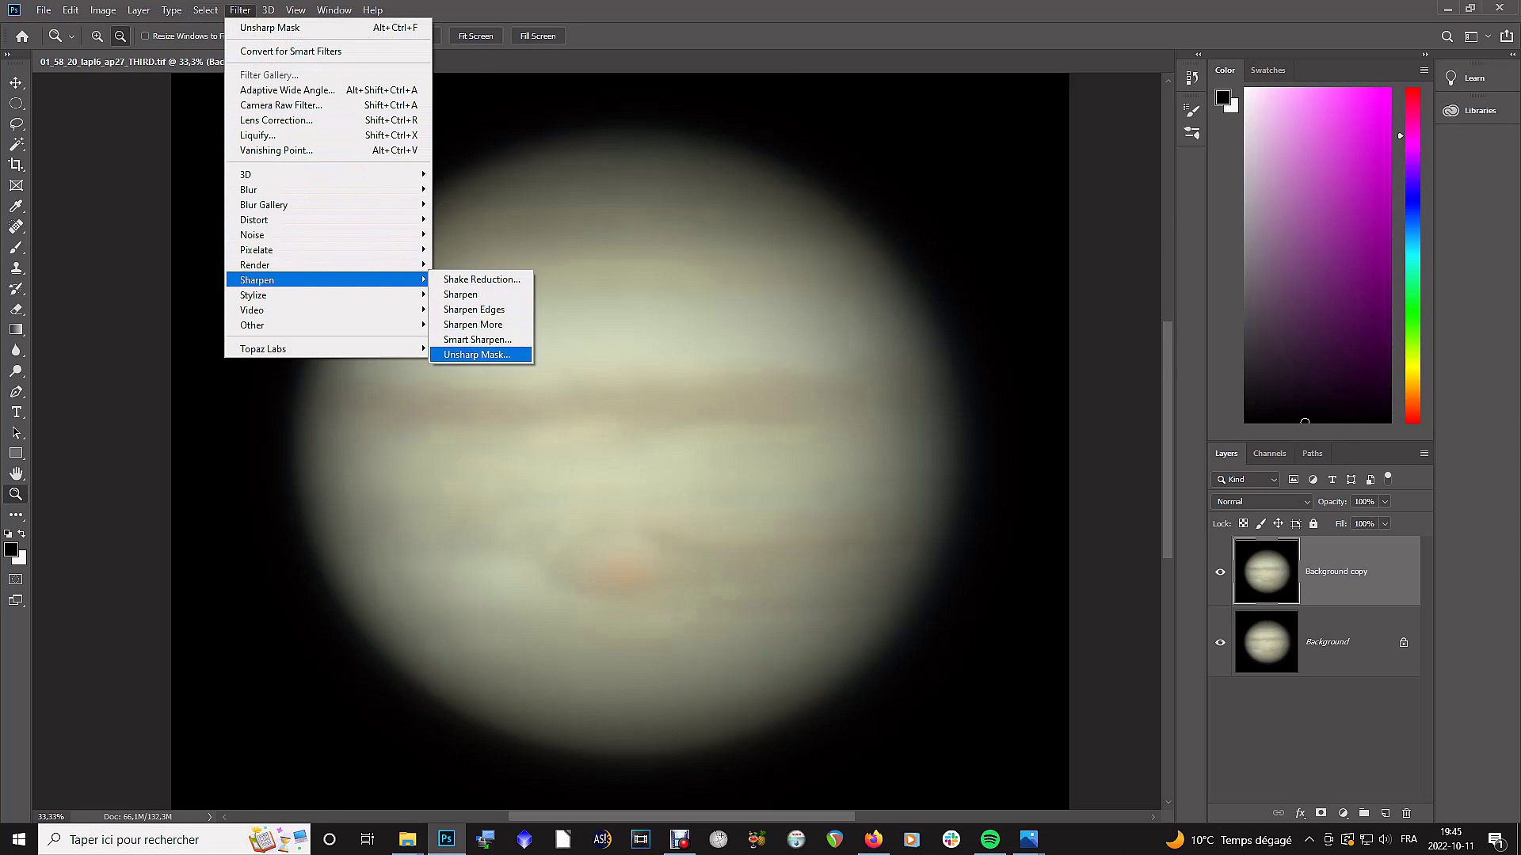
{"action": "left_click", "coordinate": [476, 355]}
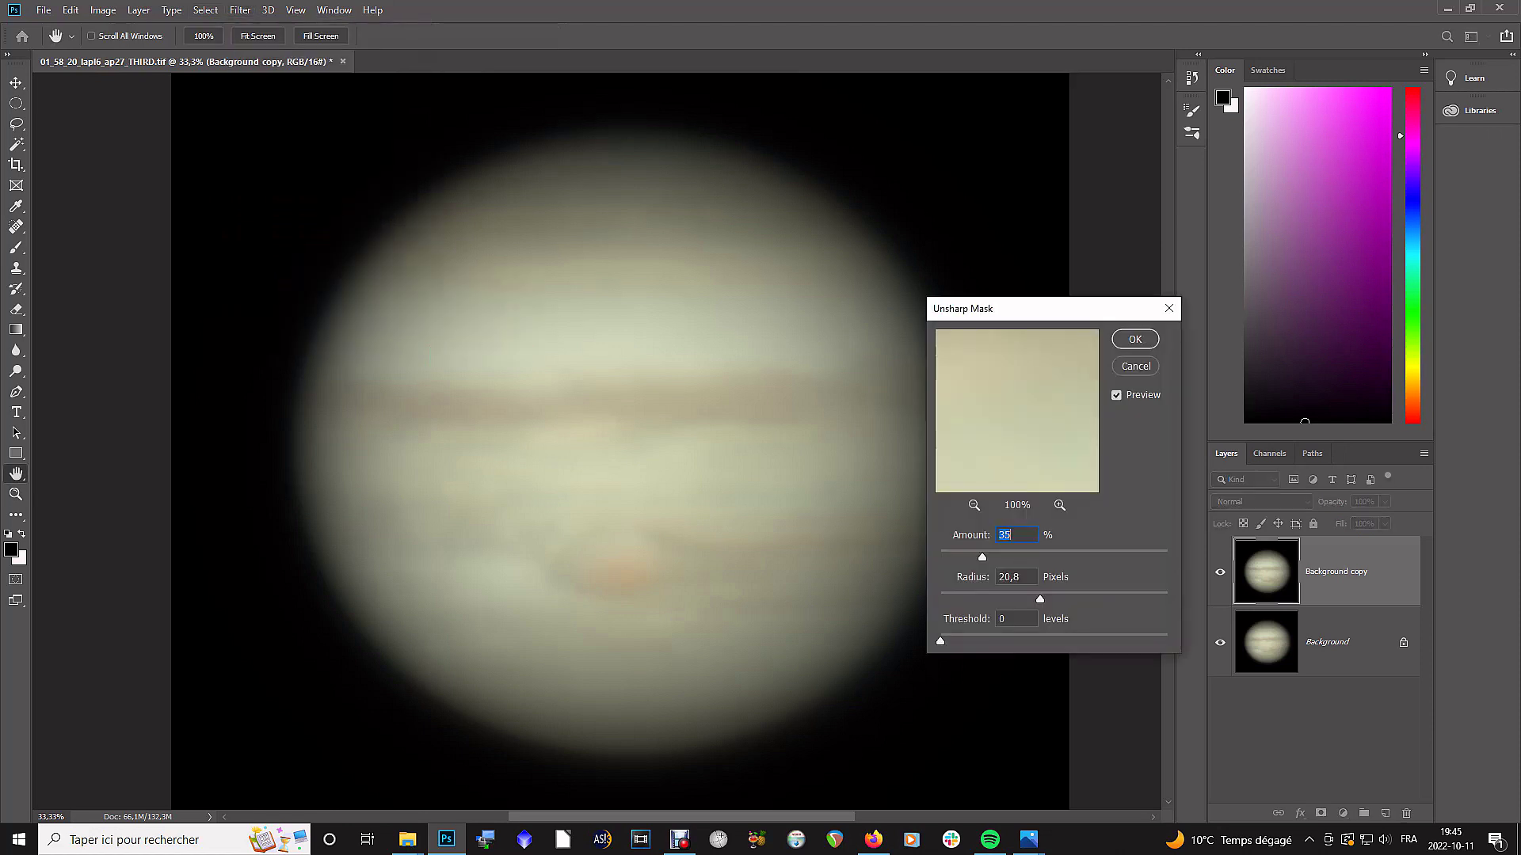
{"action": "left_click", "coordinate": [1135, 339]}
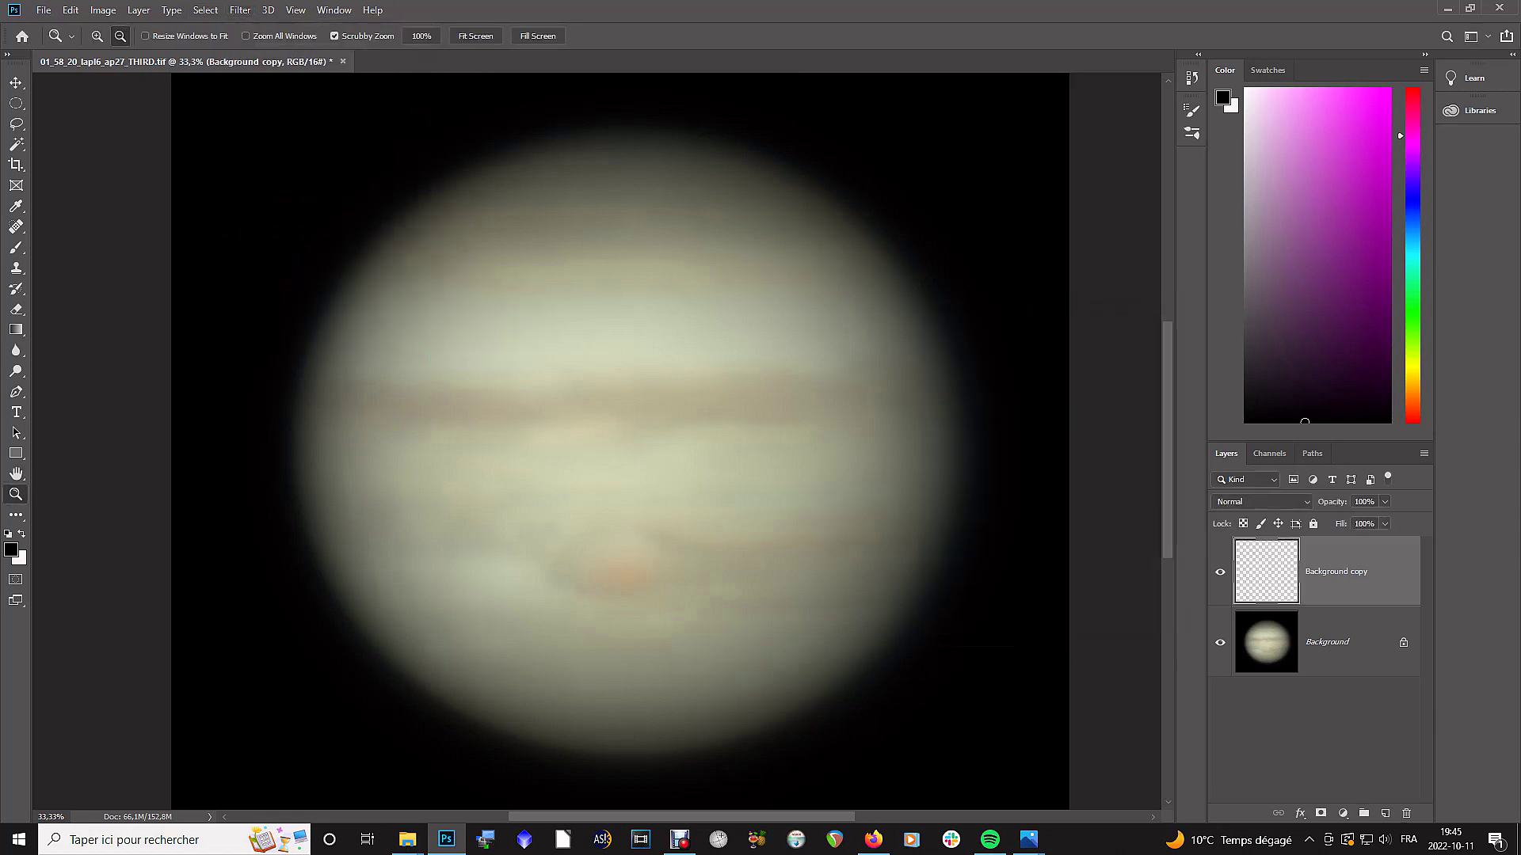
Step: Apply three further Unsharp Mask passes at 35% and 20,8 radius
{"action": "left_click", "coordinate": [240, 9]}
{"action": "mouse_move", "coordinate": [261, 280]}
{"action": "left_click", "coordinate": [476, 354]}
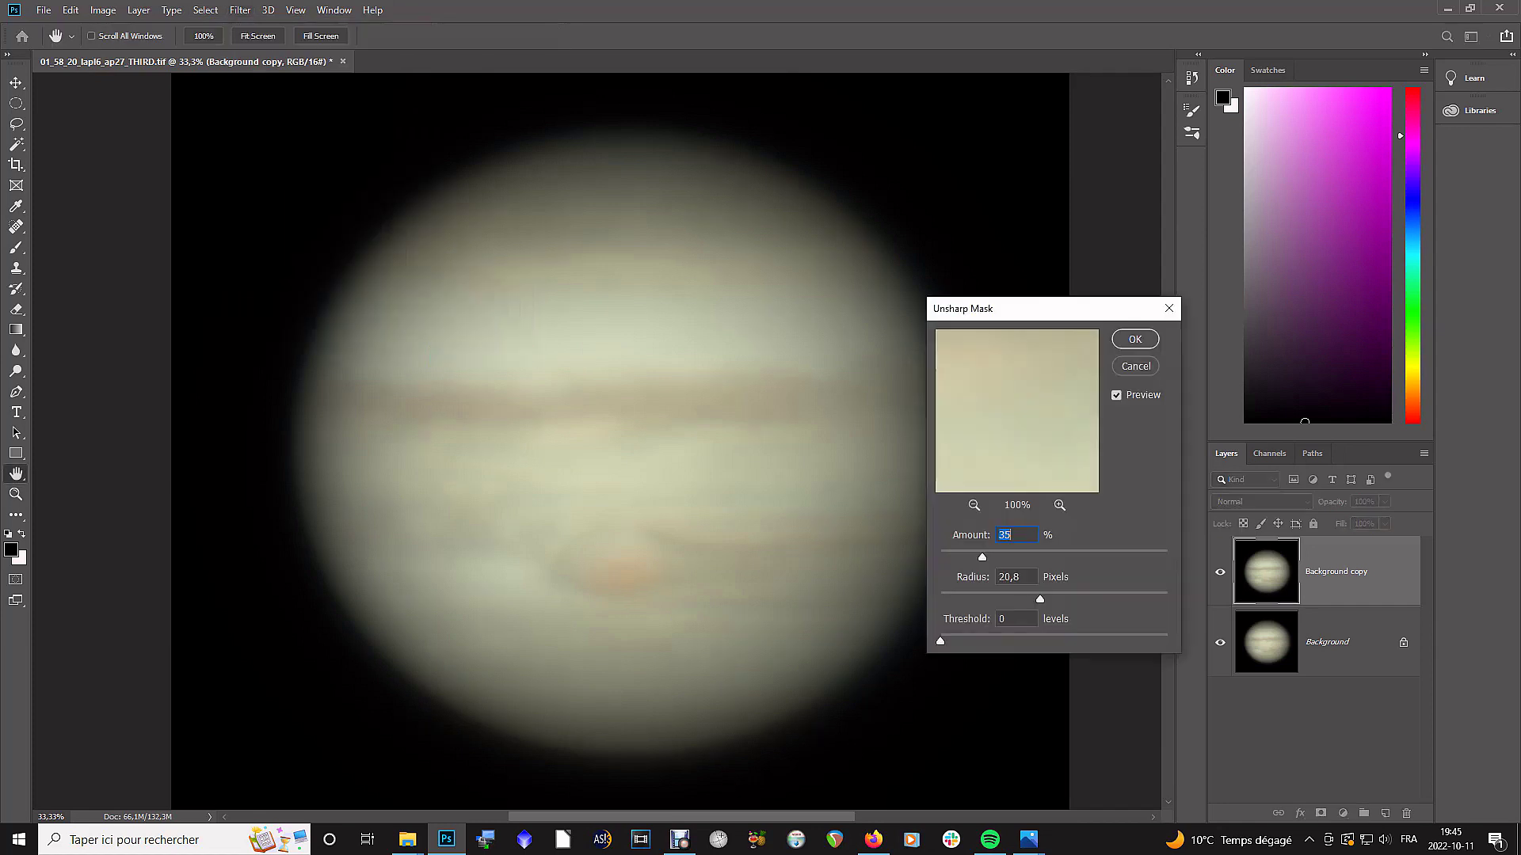
{"action": "left_click", "coordinate": [1135, 339]}
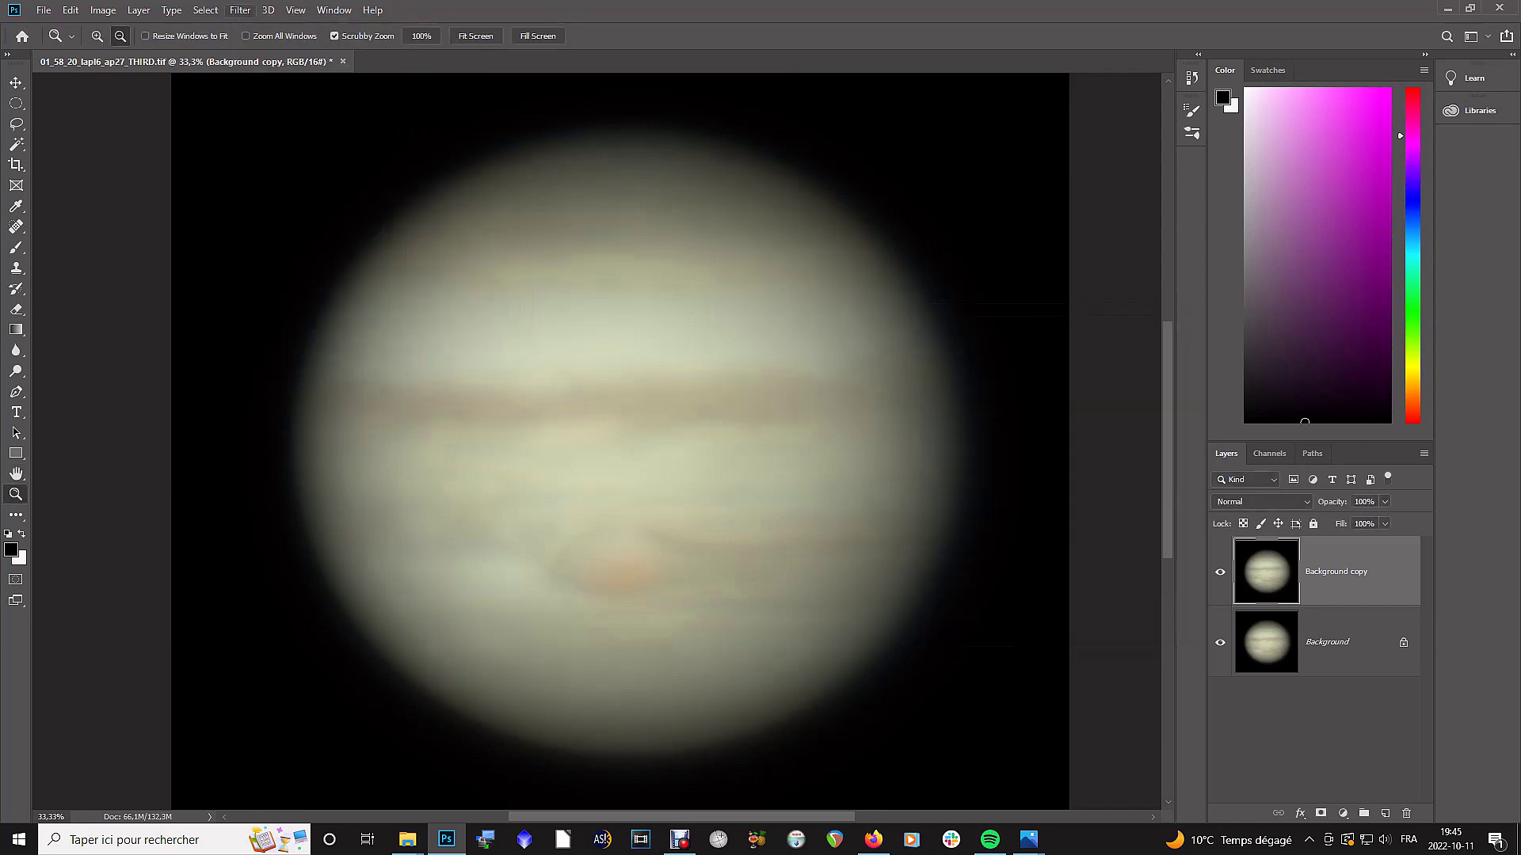
{"action": "left_click", "coordinate": [240, 9]}
{"action": "mouse_move", "coordinate": [261, 280]}
{"action": "left_click", "coordinate": [476, 354]}
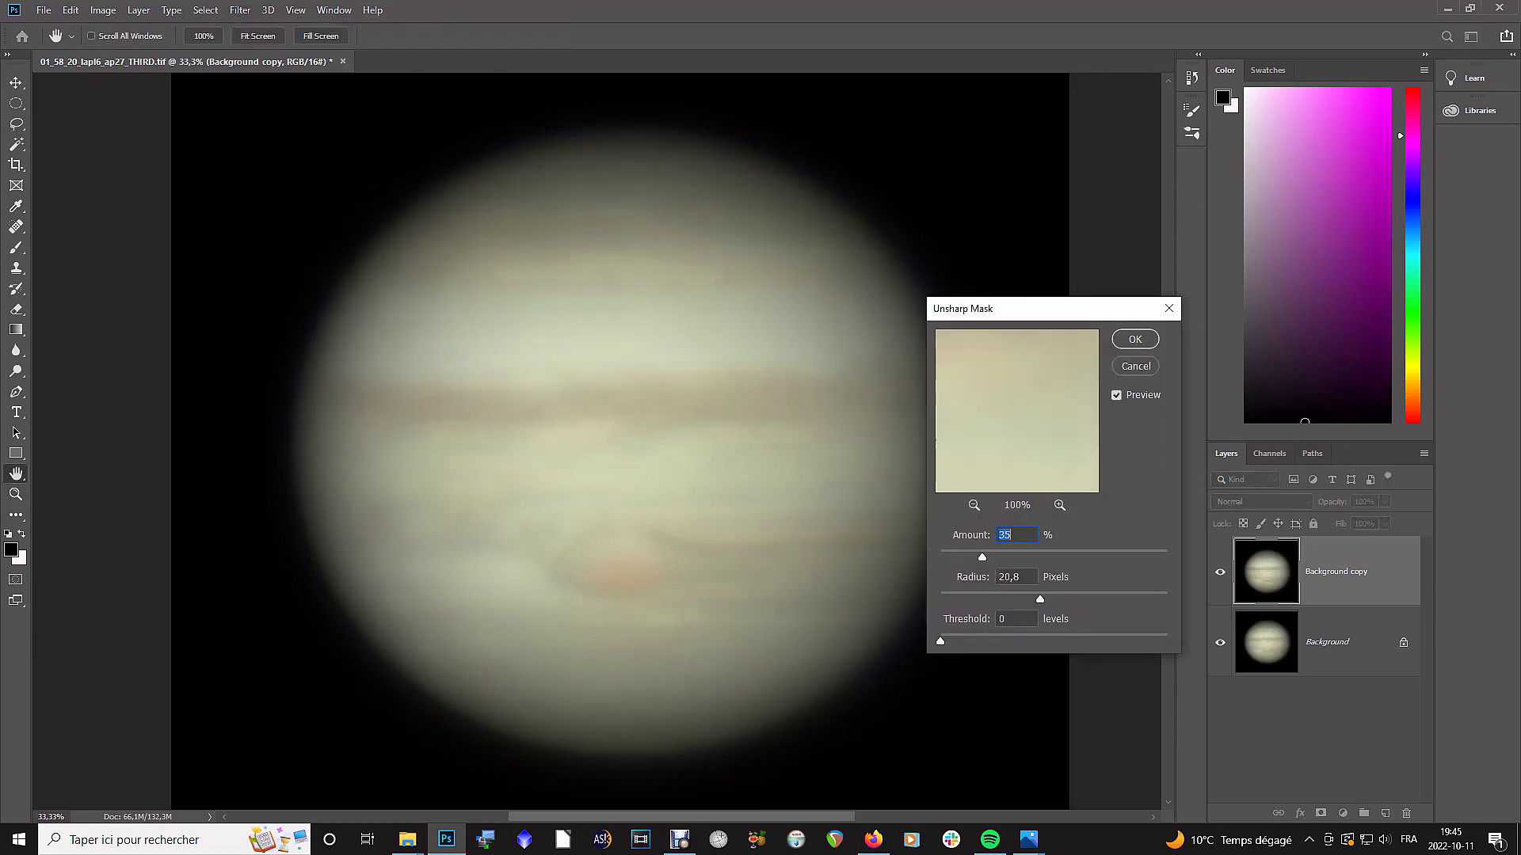
{"action": "left_click", "coordinate": [1135, 339]}
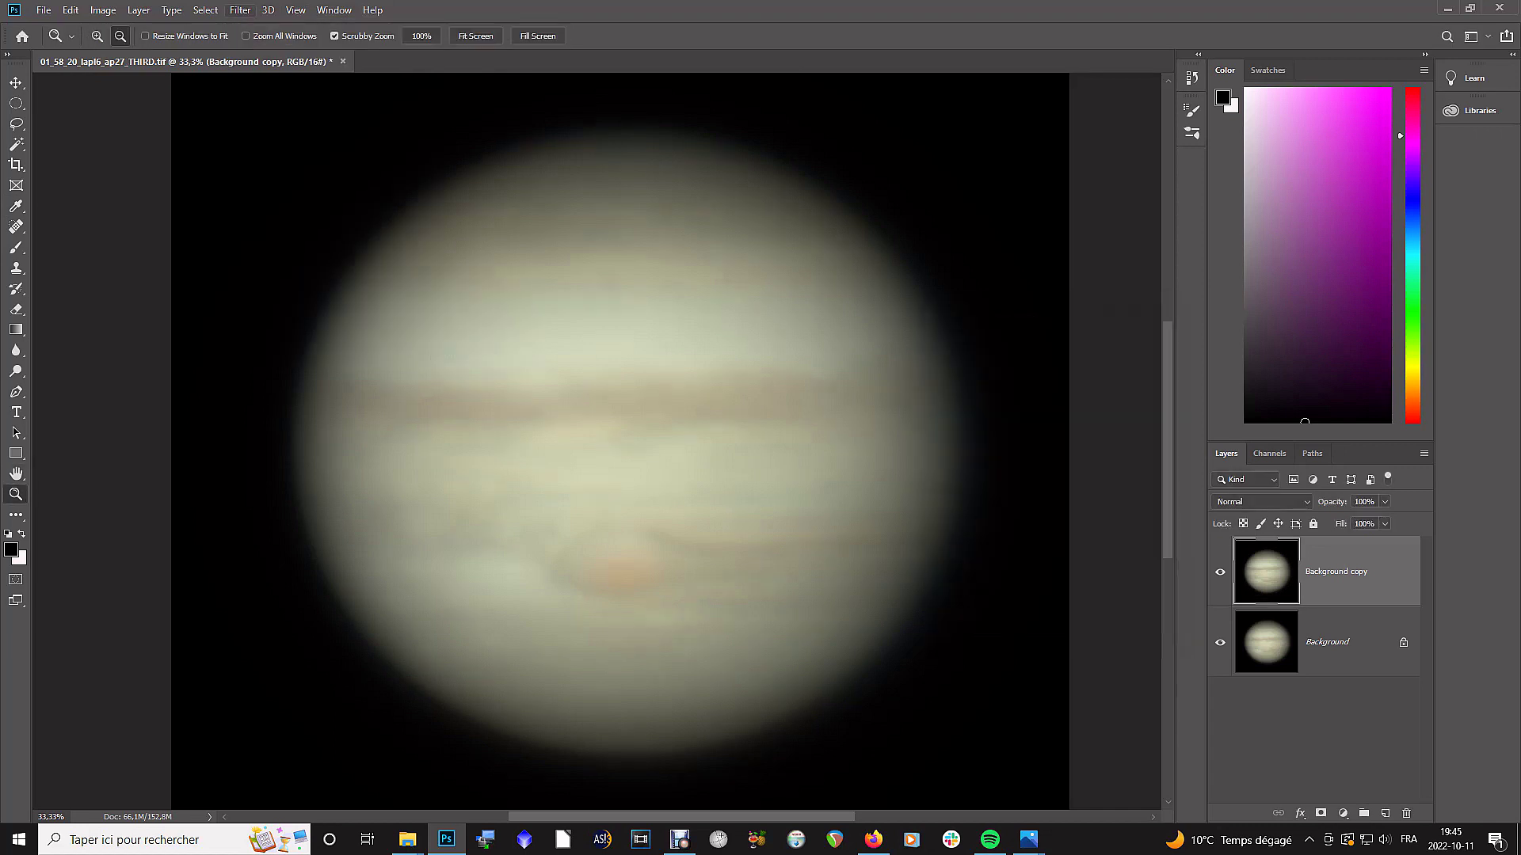
{"action": "left_click", "coordinate": [240, 10]}
{"action": "mouse_move", "coordinate": [262, 279]}
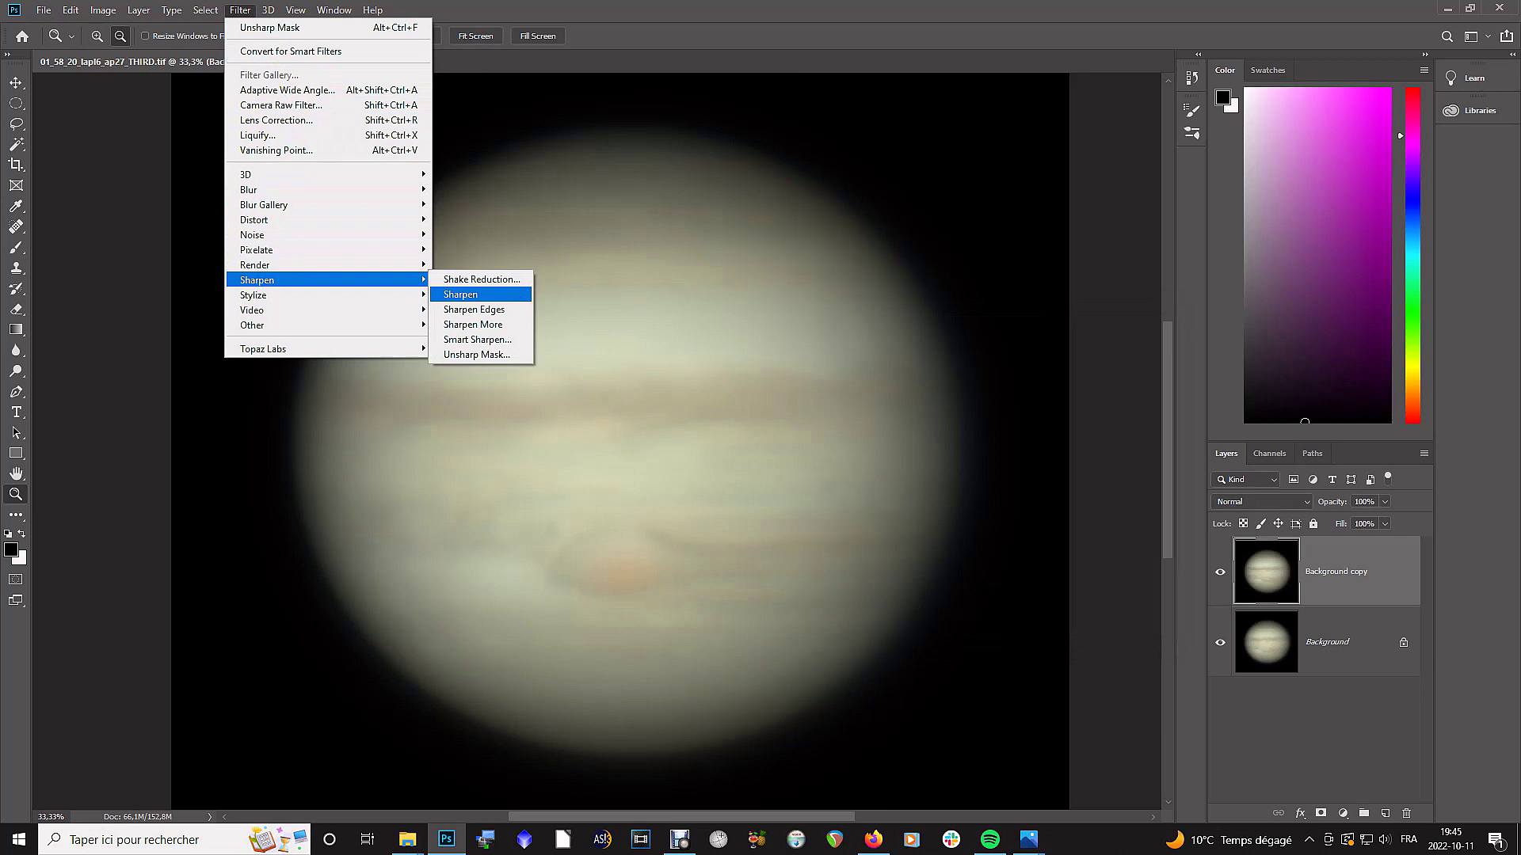
{"action": "left_click", "coordinate": [476, 354]}
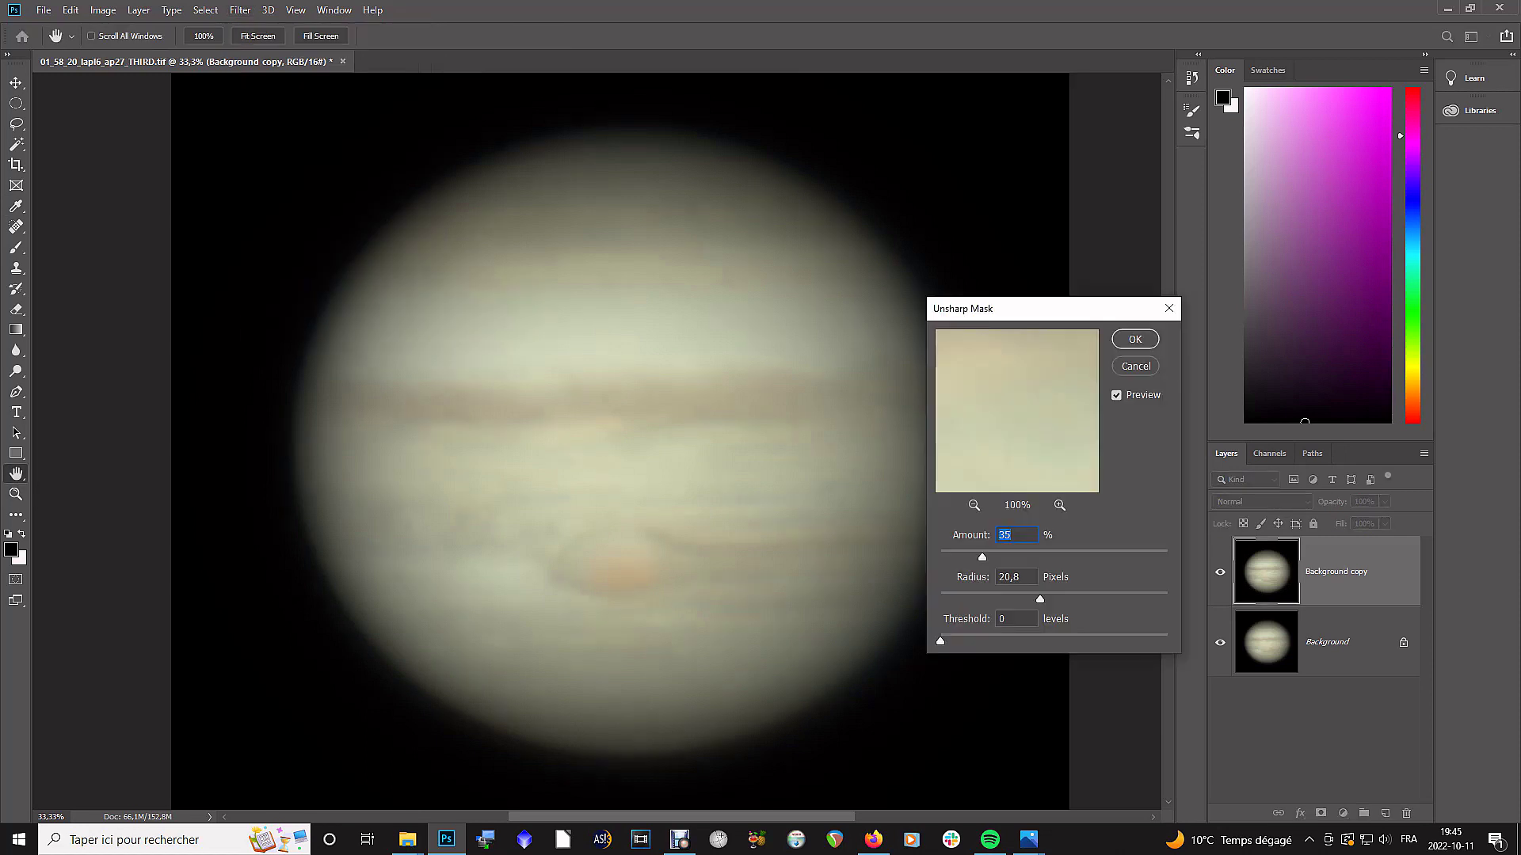
{"action": "key", "text": "Return"}
Step: Run two more Unsharp Mask passes, comparing the preview on and off
{"action": "left_click", "coordinate": [240, 9]}
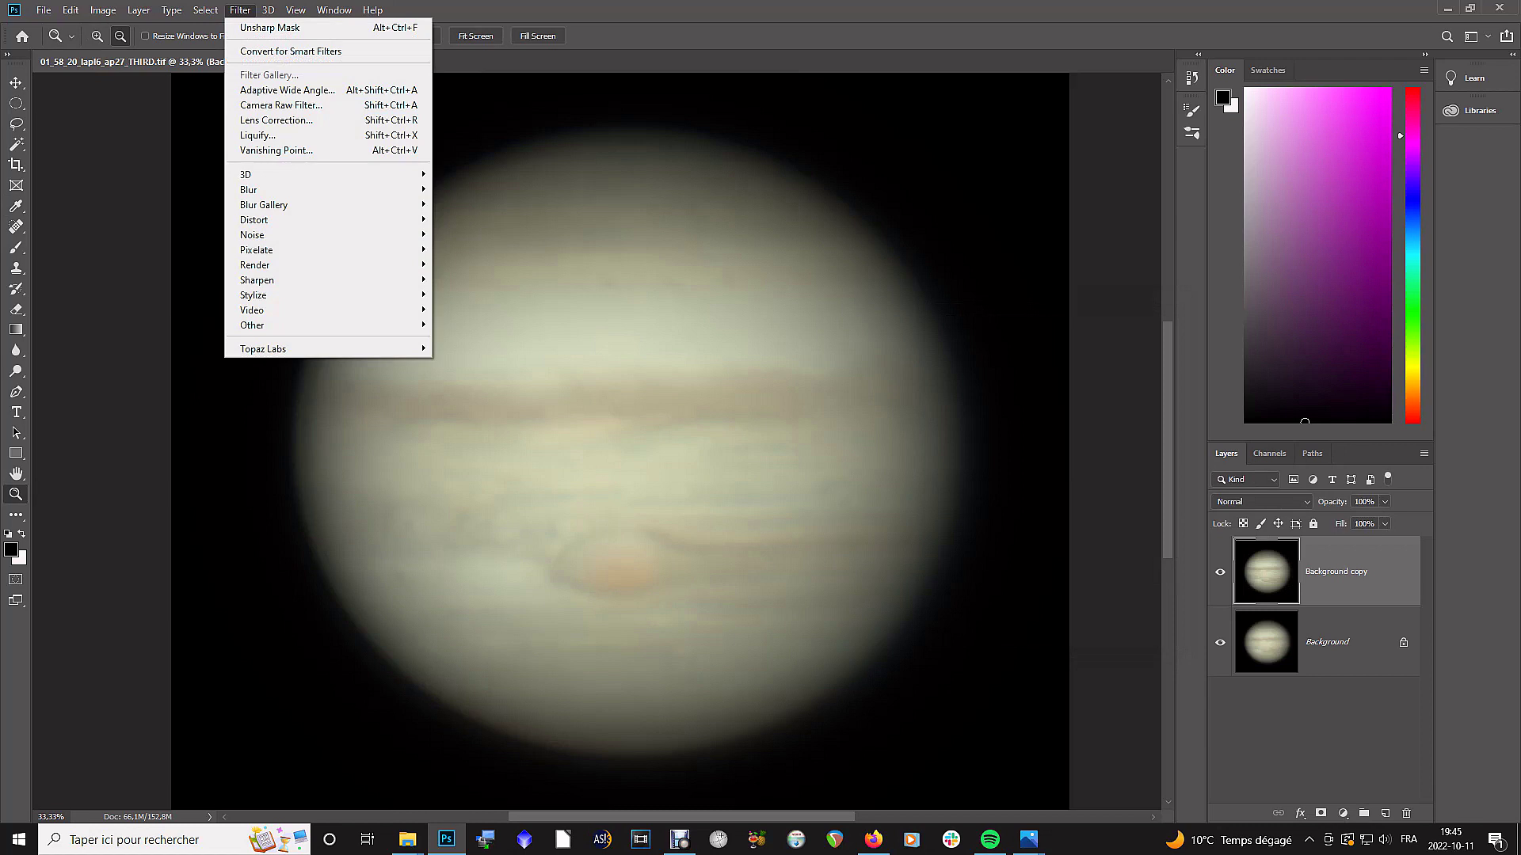
{"action": "mouse_move", "coordinate": [261, 280]}
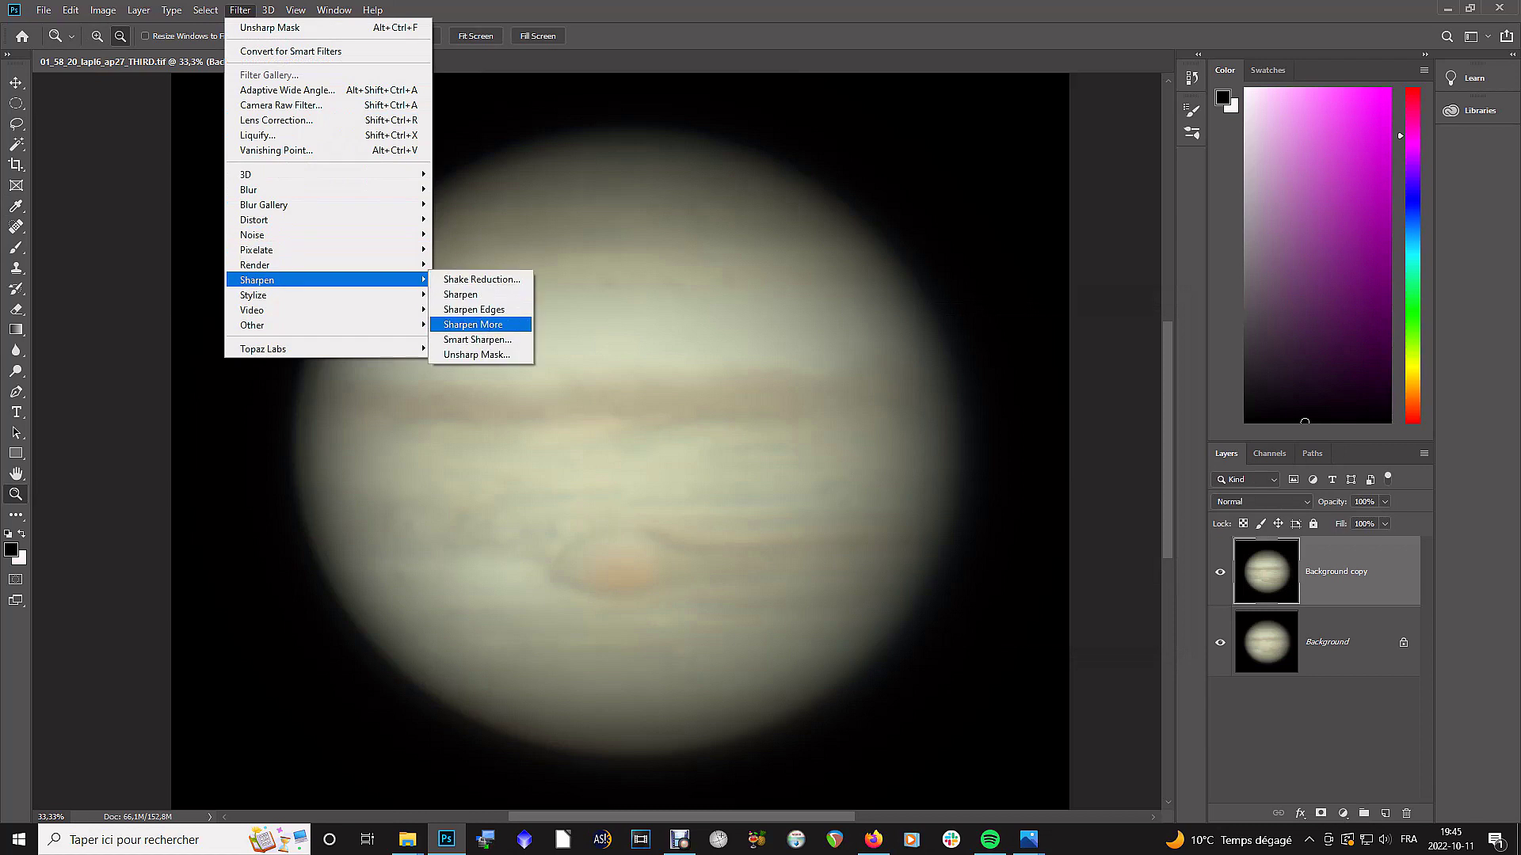
{"action": "left_click", "coordinate": [475, 354]}
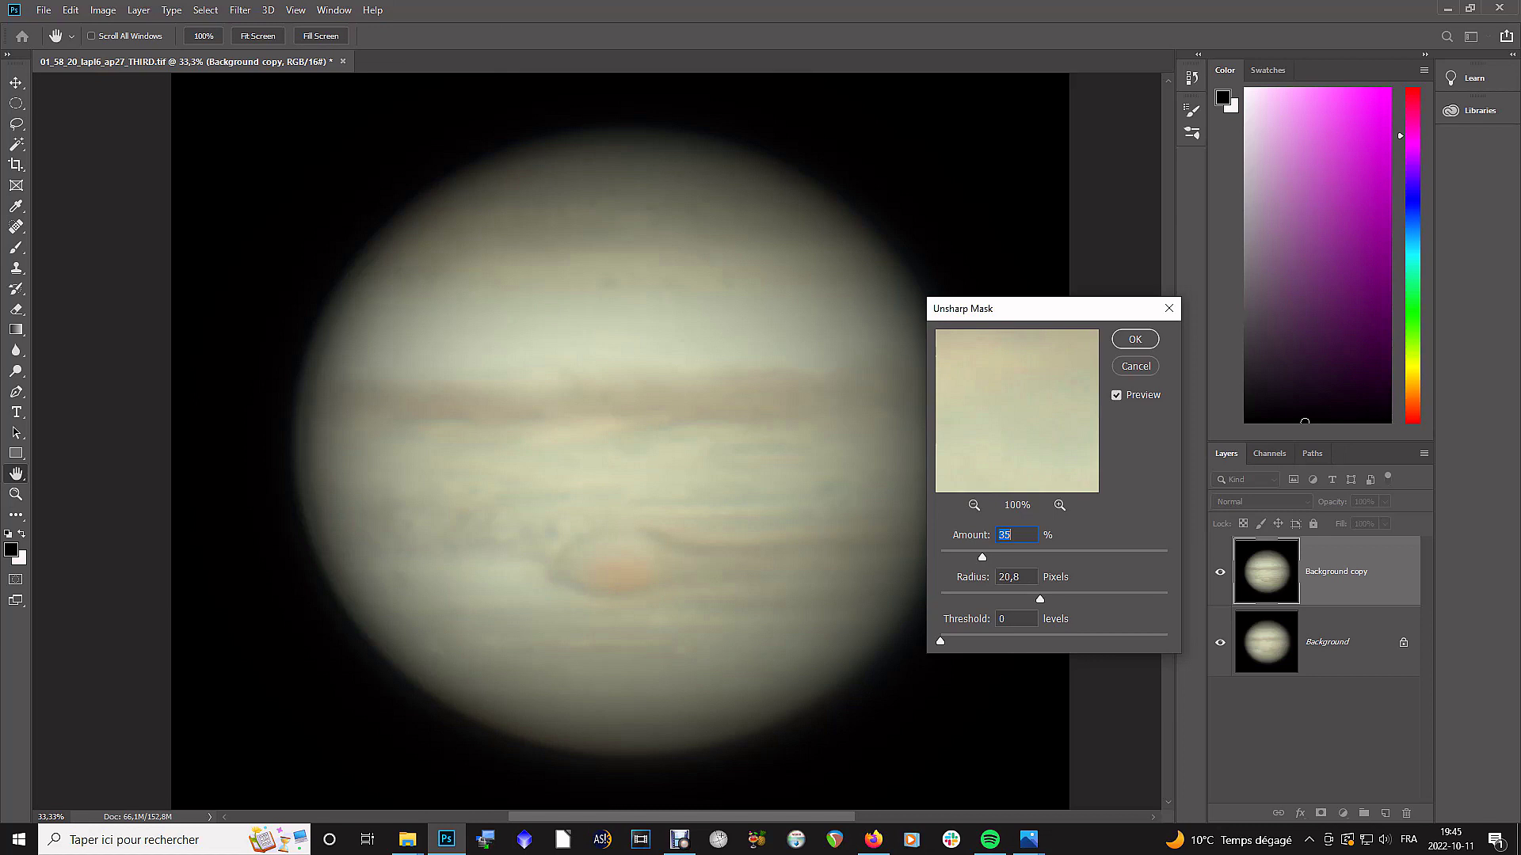
{"action": "left_click", "coordinate": [1116, 395]}
{"action": "left_click", "coordinate": [1116, 395]}
{"action": "left_click", "coordinate": [1116, 396]}
{"action": "left_click", "coordinate": [1116, 396]}
{"action": "left_click", "coordinate": [1135, 339]}
{"action": "left_click", "coordinate": [240, 9]}
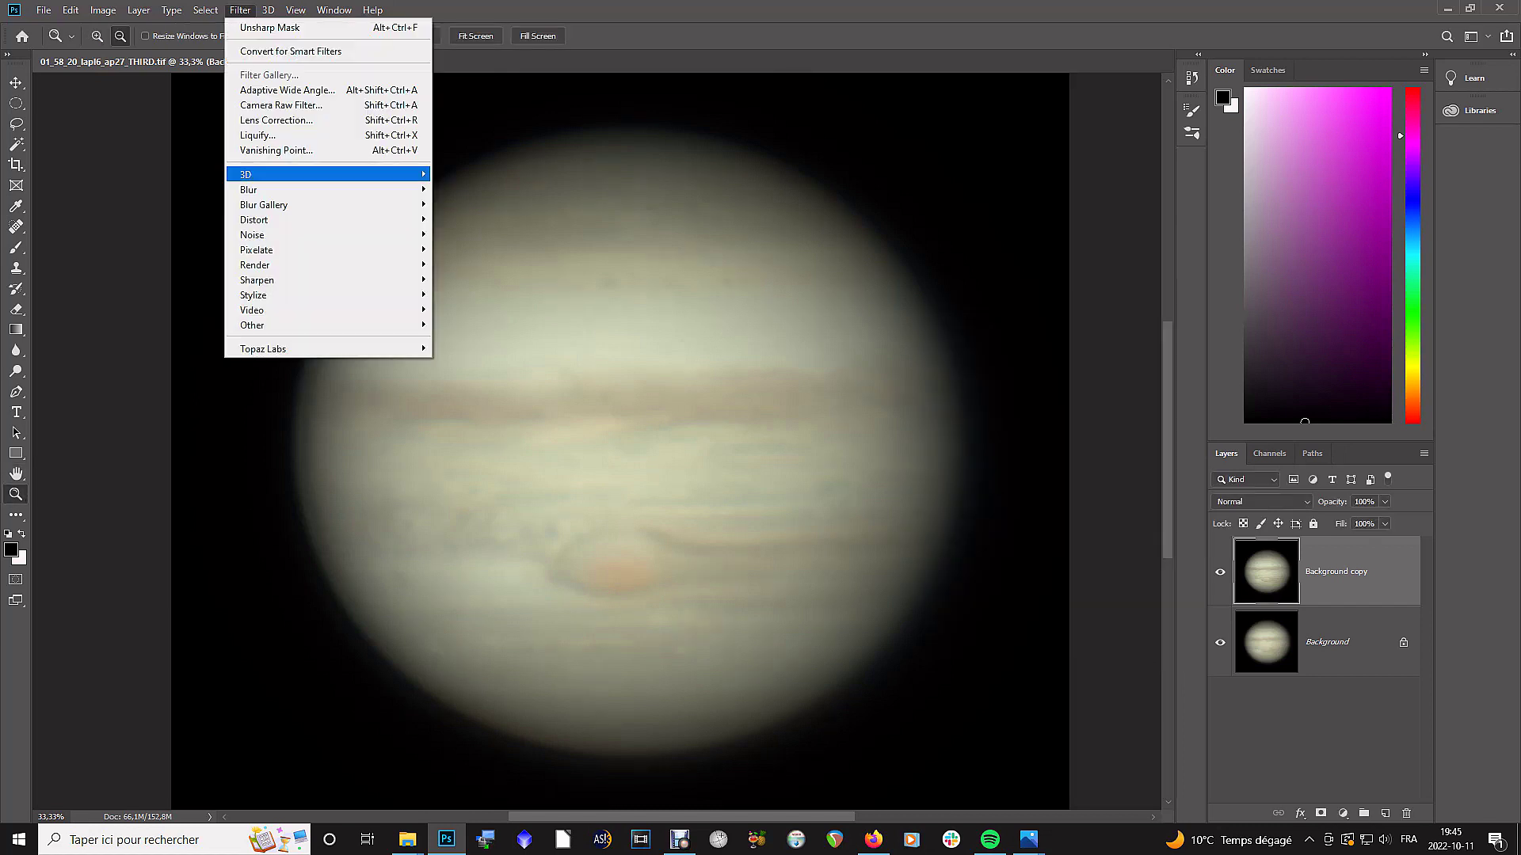
{"action": "mouse_move", "coordinate": [333, 279]}
{"action": "left_click", "coordinate": [570, 343]}
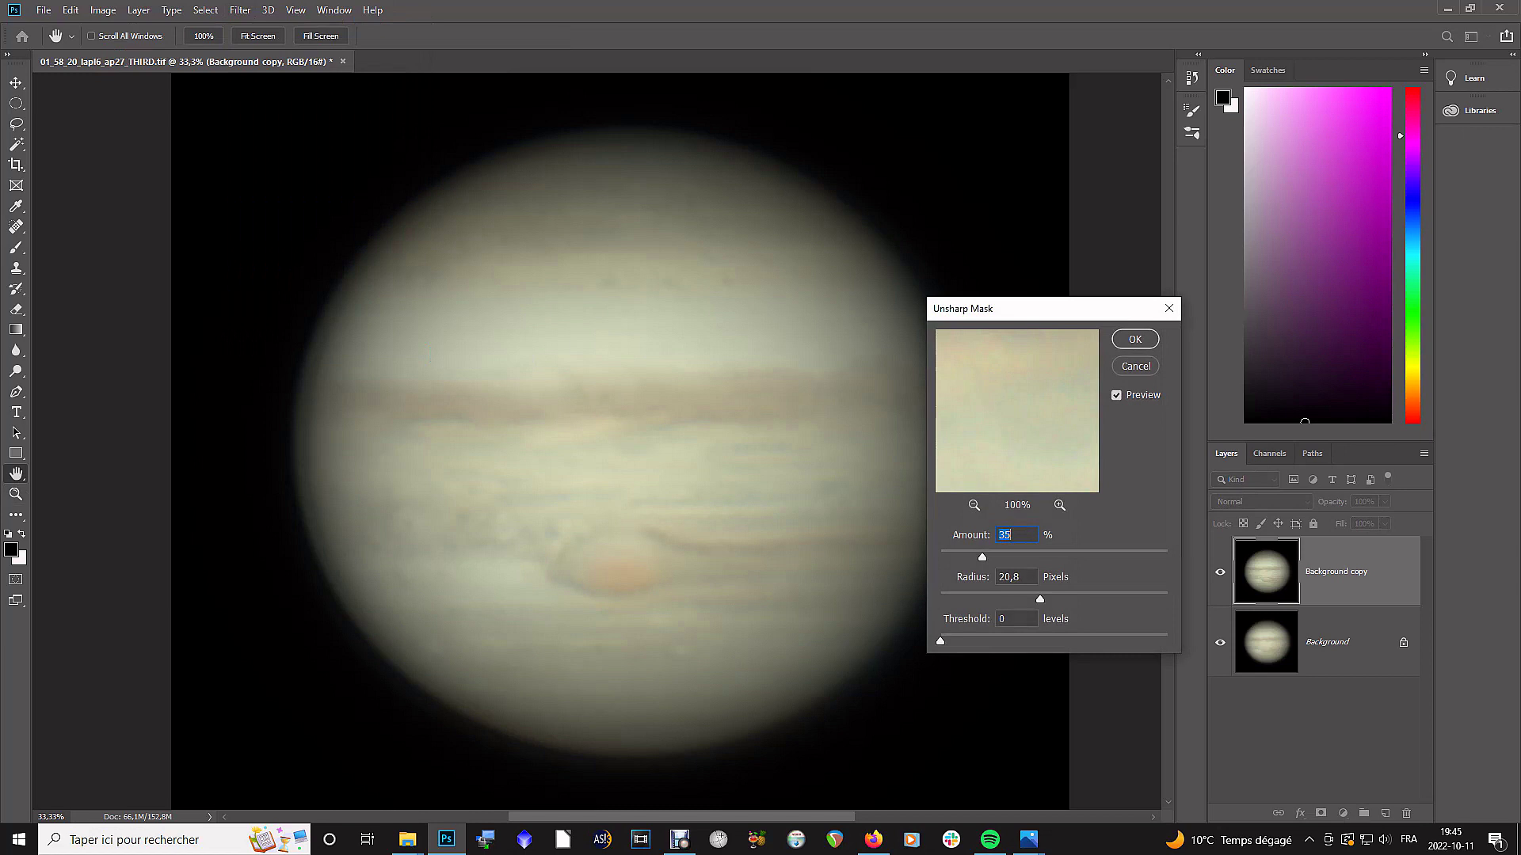
{"action": "key", "text": "Return"}
{"action": "key", "text": "z"}
Step: Apply a final Unsharp Mask pass with the radius set to 19,9
{"action": "left_click", "coordinate": [240, 10]}
{"action": "mouse_move", "coordinate": [333, 279]}
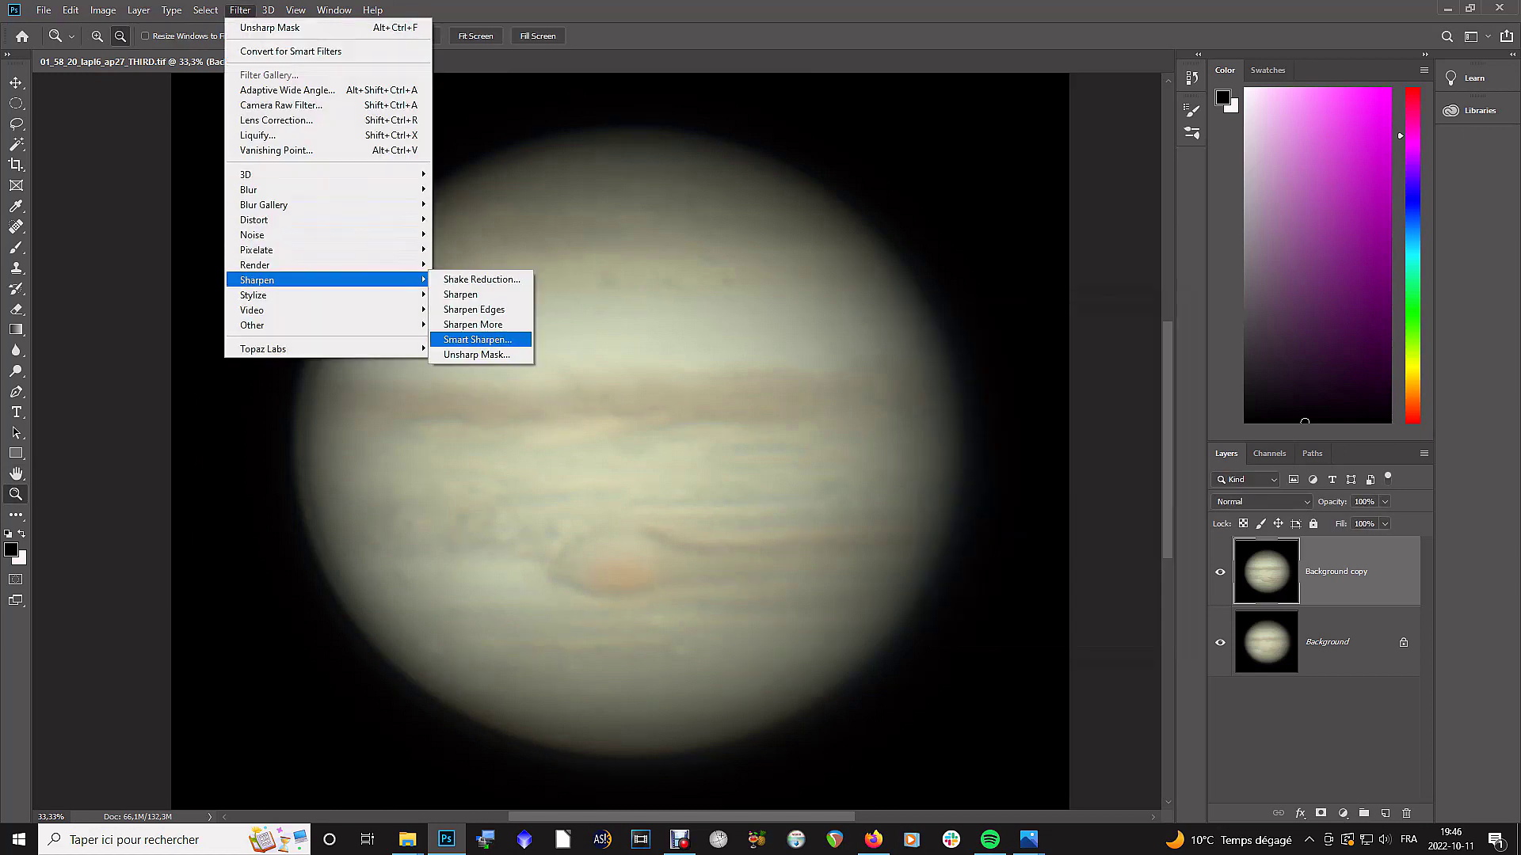
{"action": "left_click", "coordinate": [475, 358]}
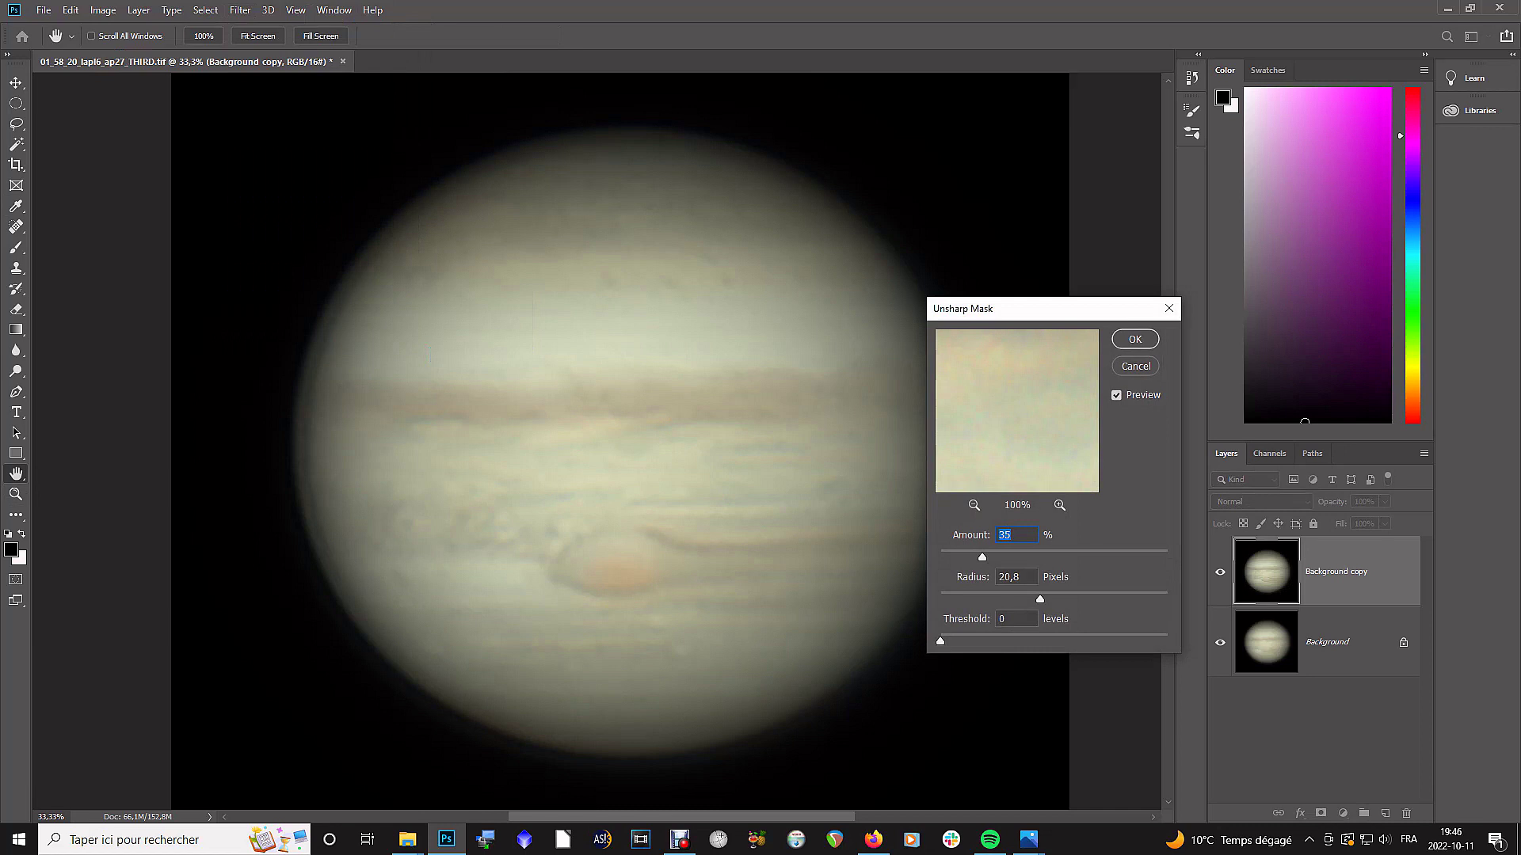
{"action": "key", "text": "Tab"}
{"action": "type", "text": "9,3"}
{"action": "type", "text": "32,9"}
{"action": "type", "text": "19,9"}
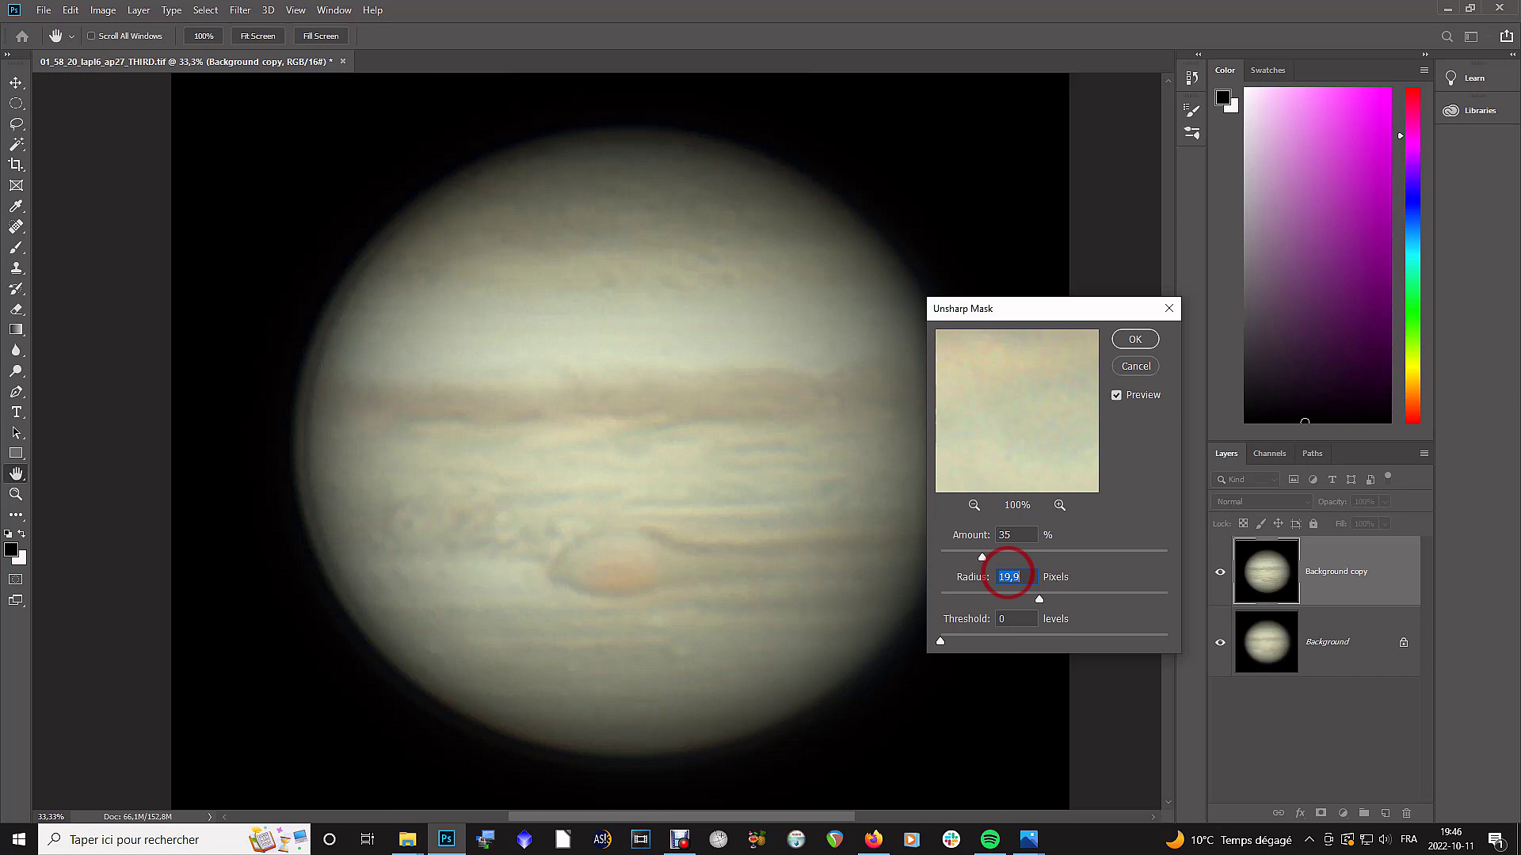
{"action": "key", "text": "Return"}
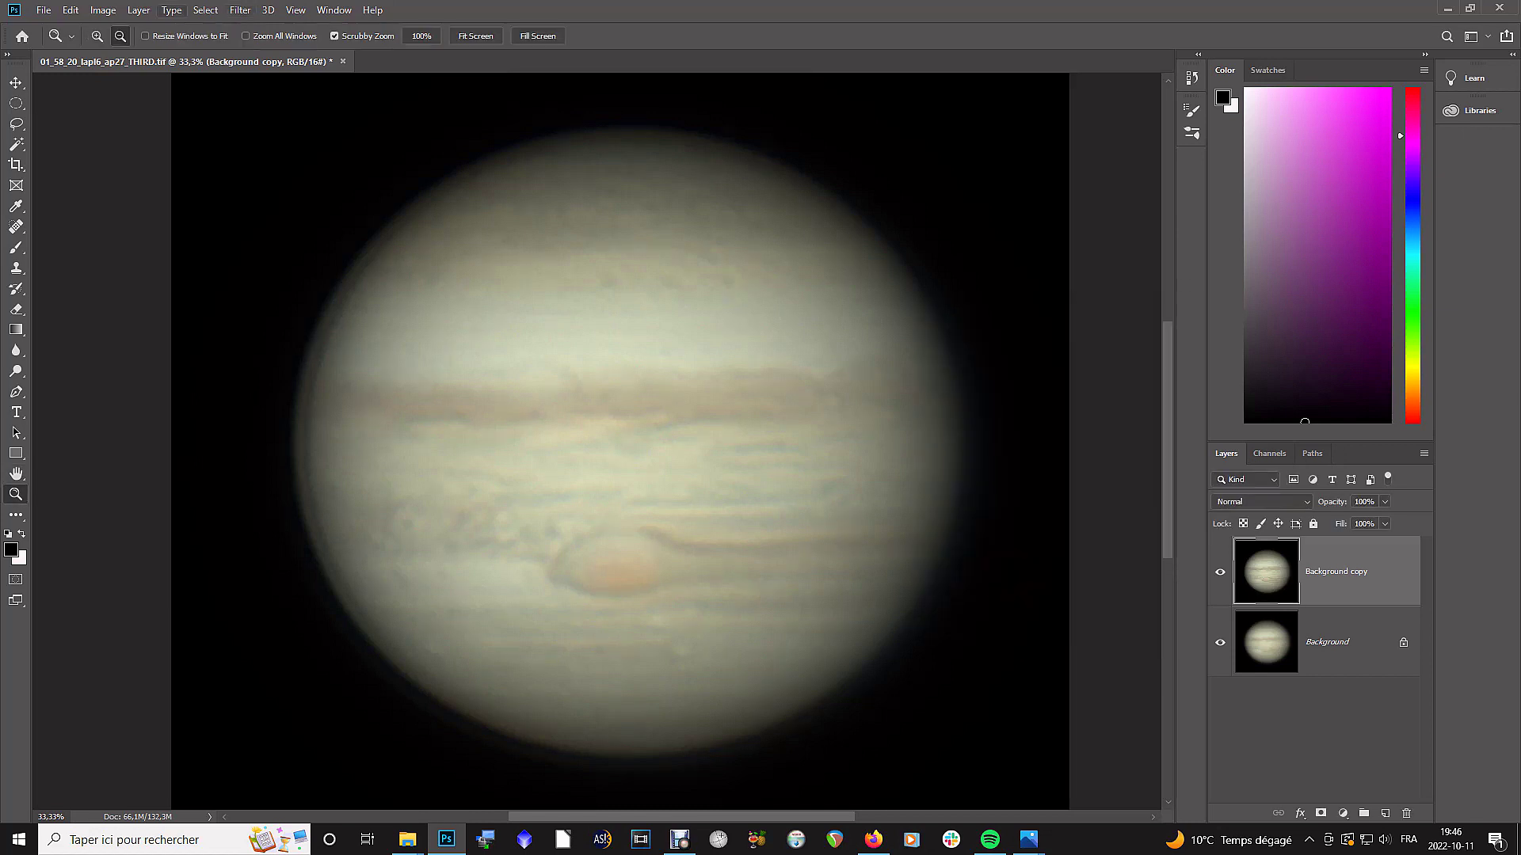
{"action": "left_click", "coordinate": [103, 9]}
Step: Raise saturation to +16 and nudge the hue toward warmer tones in Hue/Saturation
{"action": "mouse_move", "coordinate": [127, 52]}
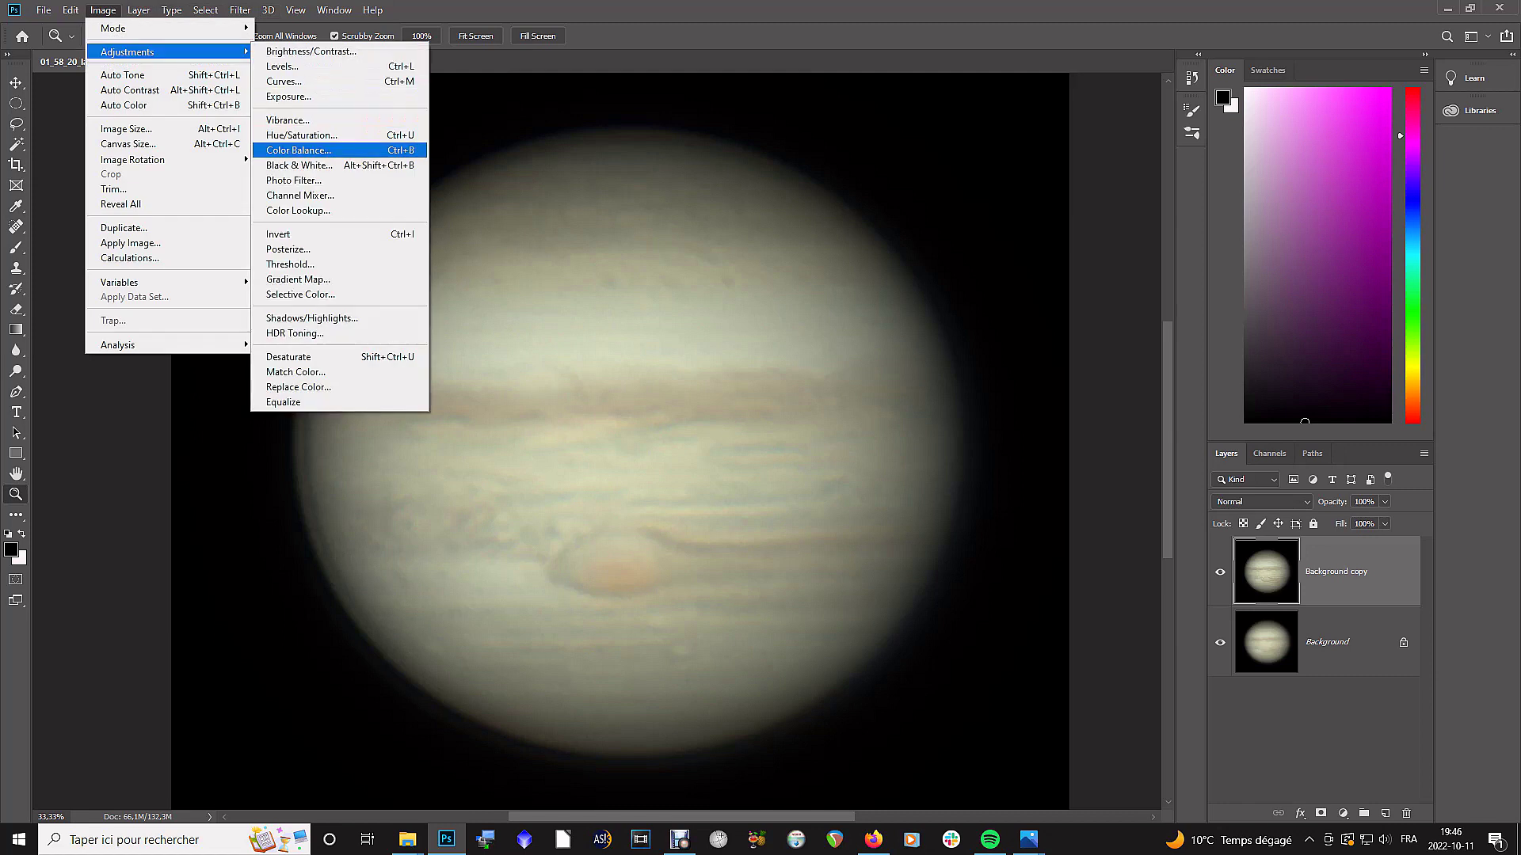
{"action": "left_click", "coordinate": [301, 135]}
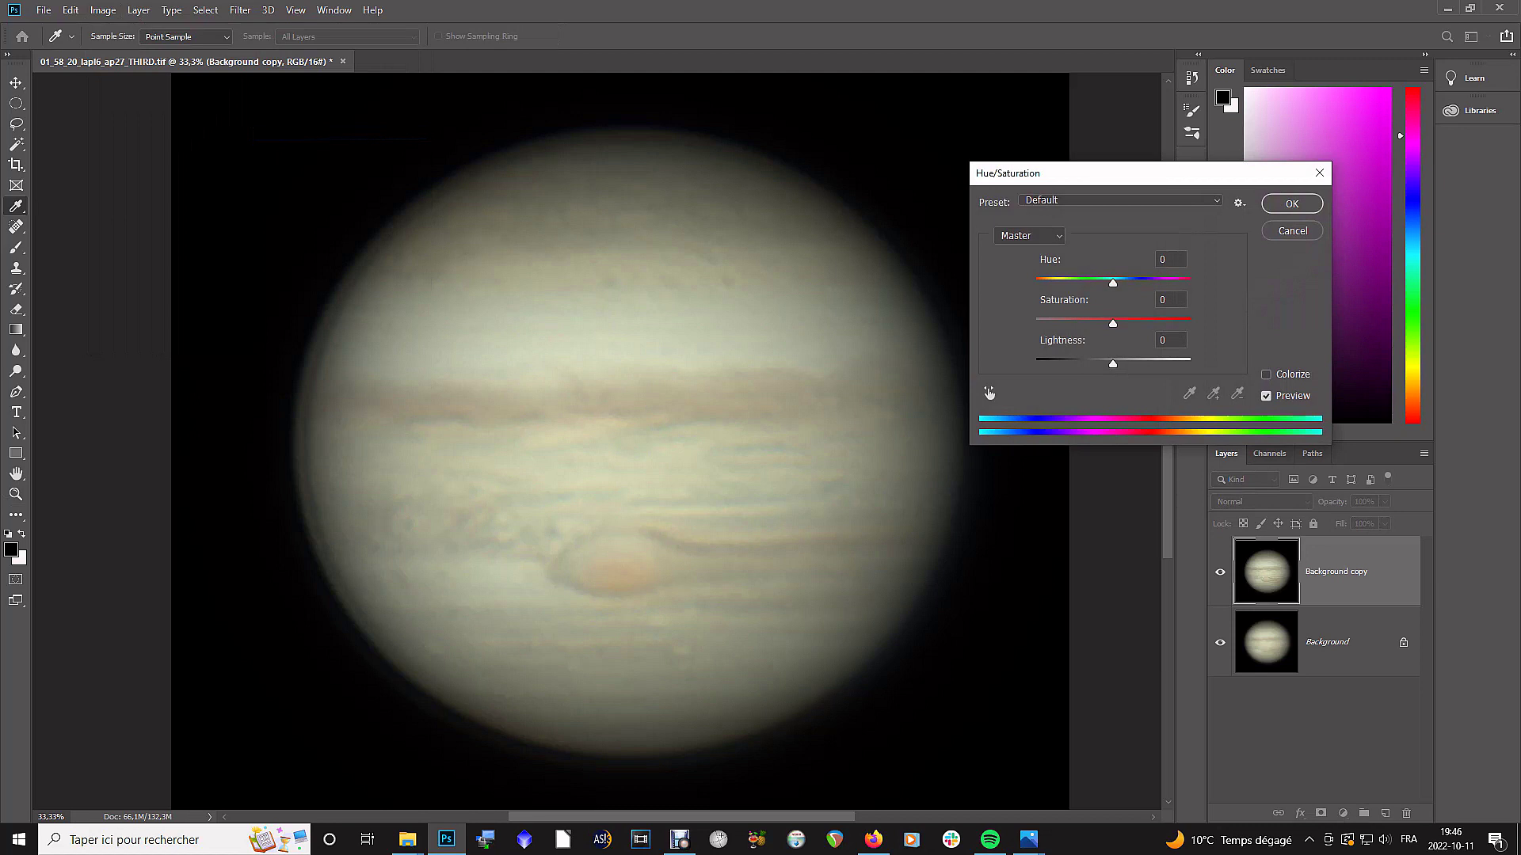
{"action": "left_click_drag", "start_coordinate": [1113, 324], "coordinate": [1126, 324]}
{"action": "key", "text": "shift+Tab"}
{"action": "key", "text": "shift+Up"}
{"action": "key", "text": "shift+Down"}
{"action": "key", "text": "Down"}
{"action": "key", "text": "Down"}
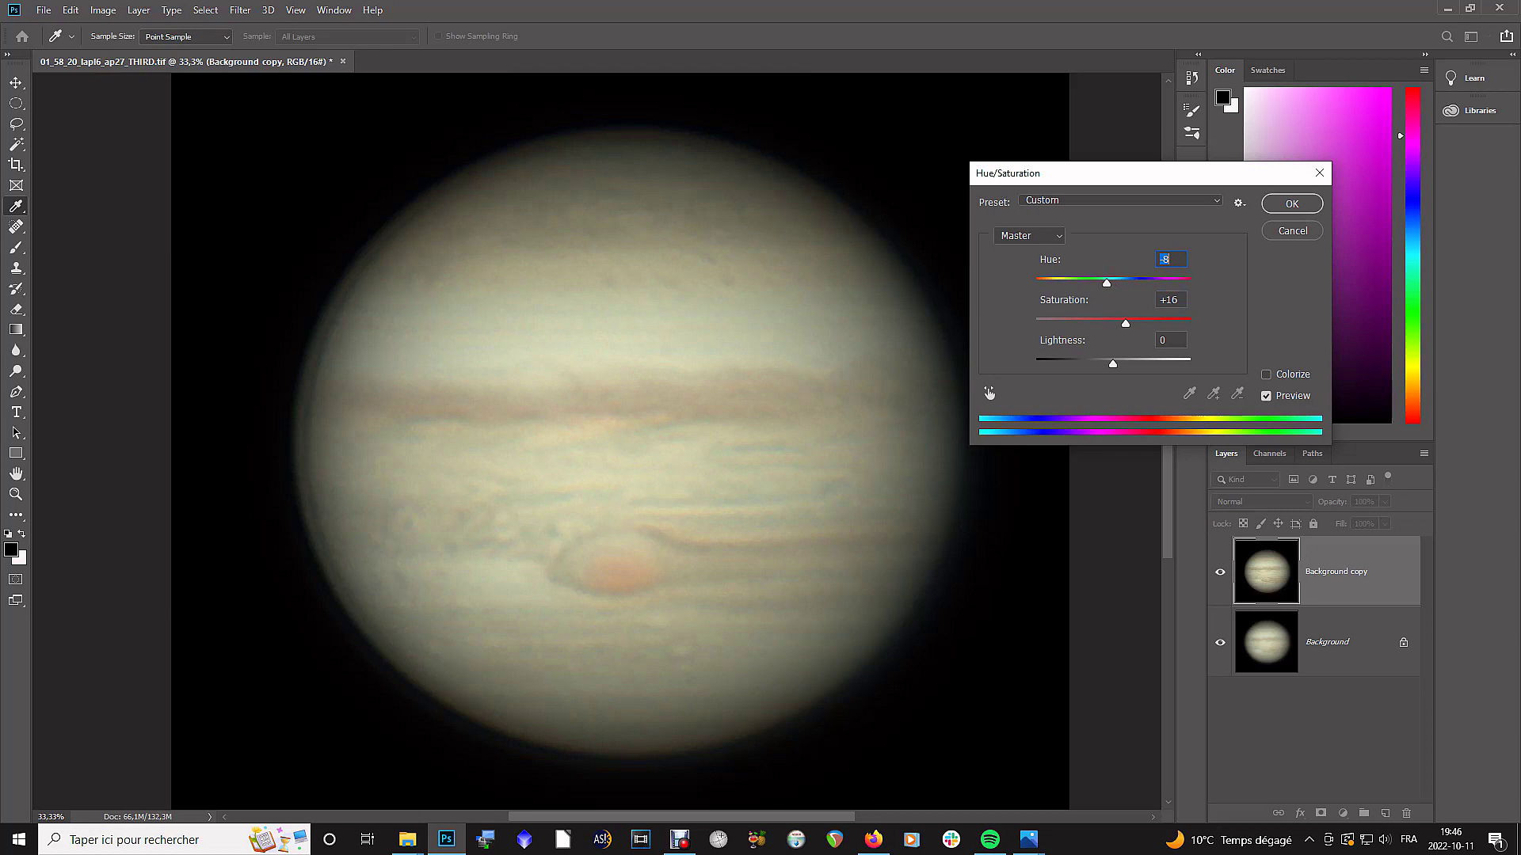
Step: Compare before and after, settle the hue at -5, and apply the adjustment
{"action": "left_click", "coordinate": [1266, 396]}
{"action": "key", "text": "alt+p"}
{"action": "key", "text": "alt+p"}
{"action": "key", "text": "alt+p"}
{"action": "key", "text": "alt+p"}
{"action": "key", "text": "alt+p"}
{"action": "left_click", "coordinate": [1265, 396]}
{"action": "key", "text": "alt+p"}
{"action": "key", "text": "Down"}
{"action": "key", "text": "Up"}
{"action": "key", "text": "Up"}
{"action": "key", "text": "Up"}
{"action": "key", "text": "Up"}
{"action": "key", "text": "Up"}
{"action": "key", "text": "Up"}
{"action": "key", "text": "Up"}
{"action": "key", "text": "Up"}
{"action": "key", "text": "Up"}
{"action": "key", "text": "Up"}
{"action": "key", "text": "Up"}
{"action": "key", "text": "Up"}
{"action": "key", "text": "Up"}
{"action": "key", "text": "Up"}
{"action": "key", "text": "Up"}
{"action": "key", "text": "Up"}
{"action": "key", "text": "Up"}
{"action": "key", "text": "Down"}
{"action": "key", "text": "Down"}
{"action": "key", "text": "Down"}
{"action": "key", "text": "Down"}
{"action": "key", "text": "Down"}
{"action": "key", "text": "Down"}
{"action": "key", "text": "Down"}
{"action": "key", "text": "Down"}
{"action": "key", "text": "Down"}
{"action": "key", "text": "Down"}
{"action": "key", "text": "Down"}
{"action": "key", "text": "Down"}
{"action": "key", "text": "Down"}
{"action": "key", "text": "Down"}
{"action": "key", "text": "Down"}
{"action": "key", "text": "Down"}
{"action": "key", "text": "Down"}
{"action": "left_click", "coordinate": [1266, 396]}
{"action": "left_click", "coordinate": [1266, 396]}
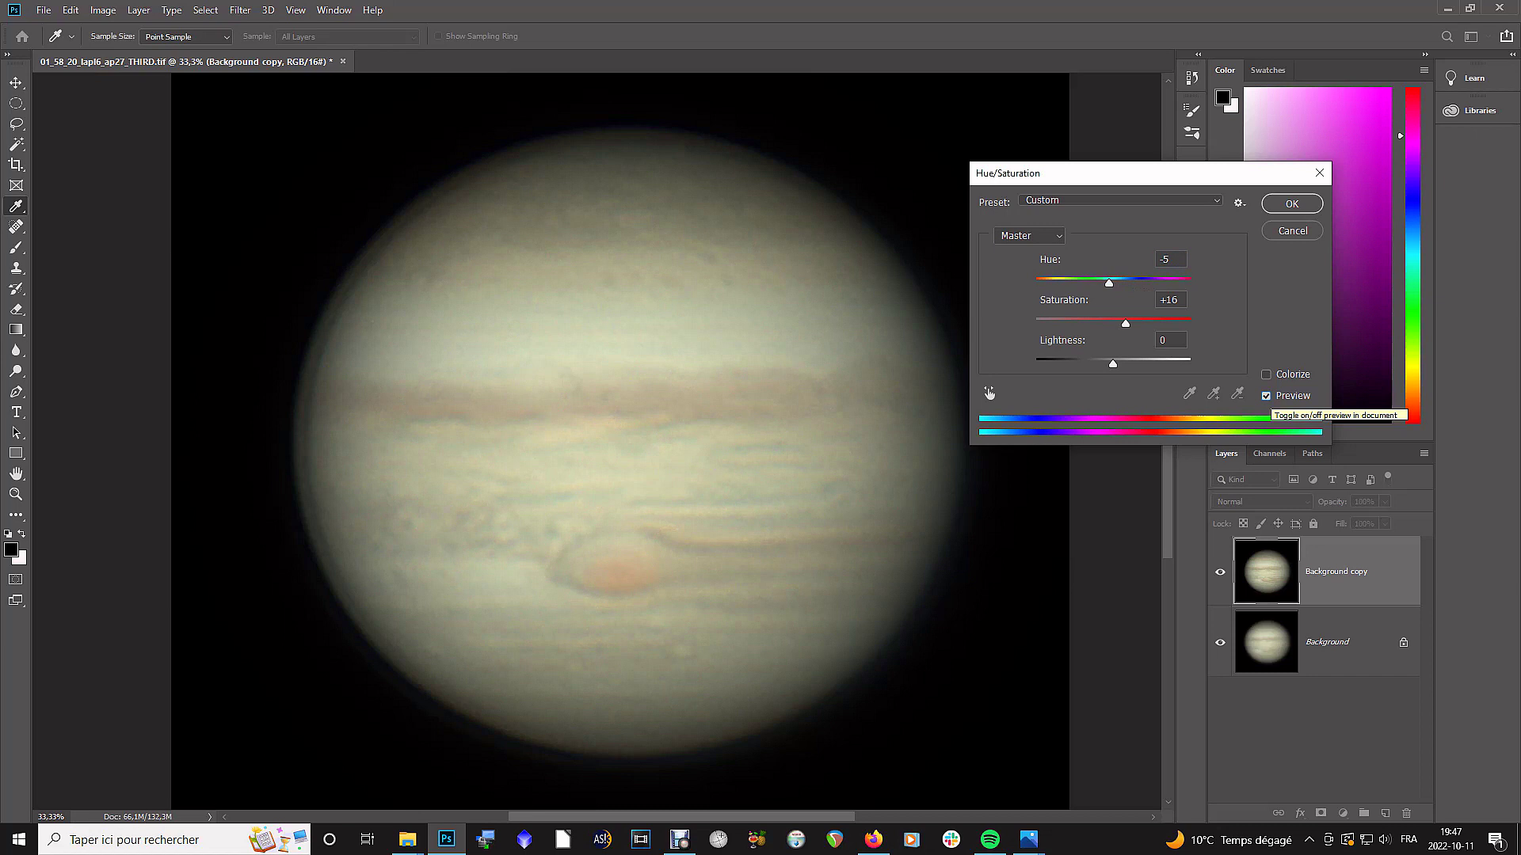
{"action": "left_click", "coordinate": [1292, 203]}
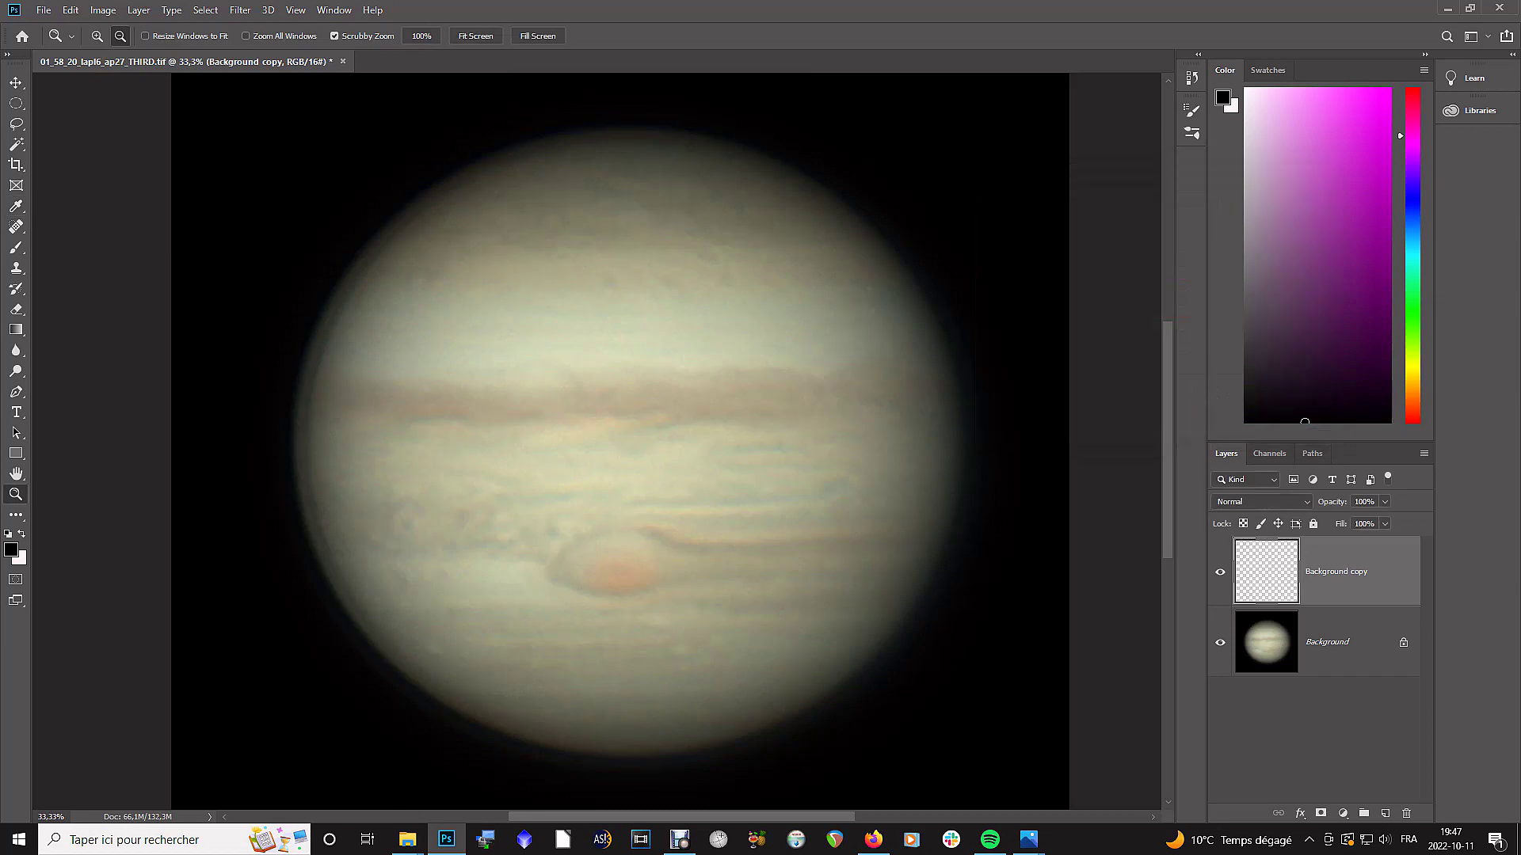
Step: Check the Great Red Spot in the 50% Unsharp Mask preview, then apply 35%, radius 19,9
{"action": "key", "text": "ctrl+minus"}
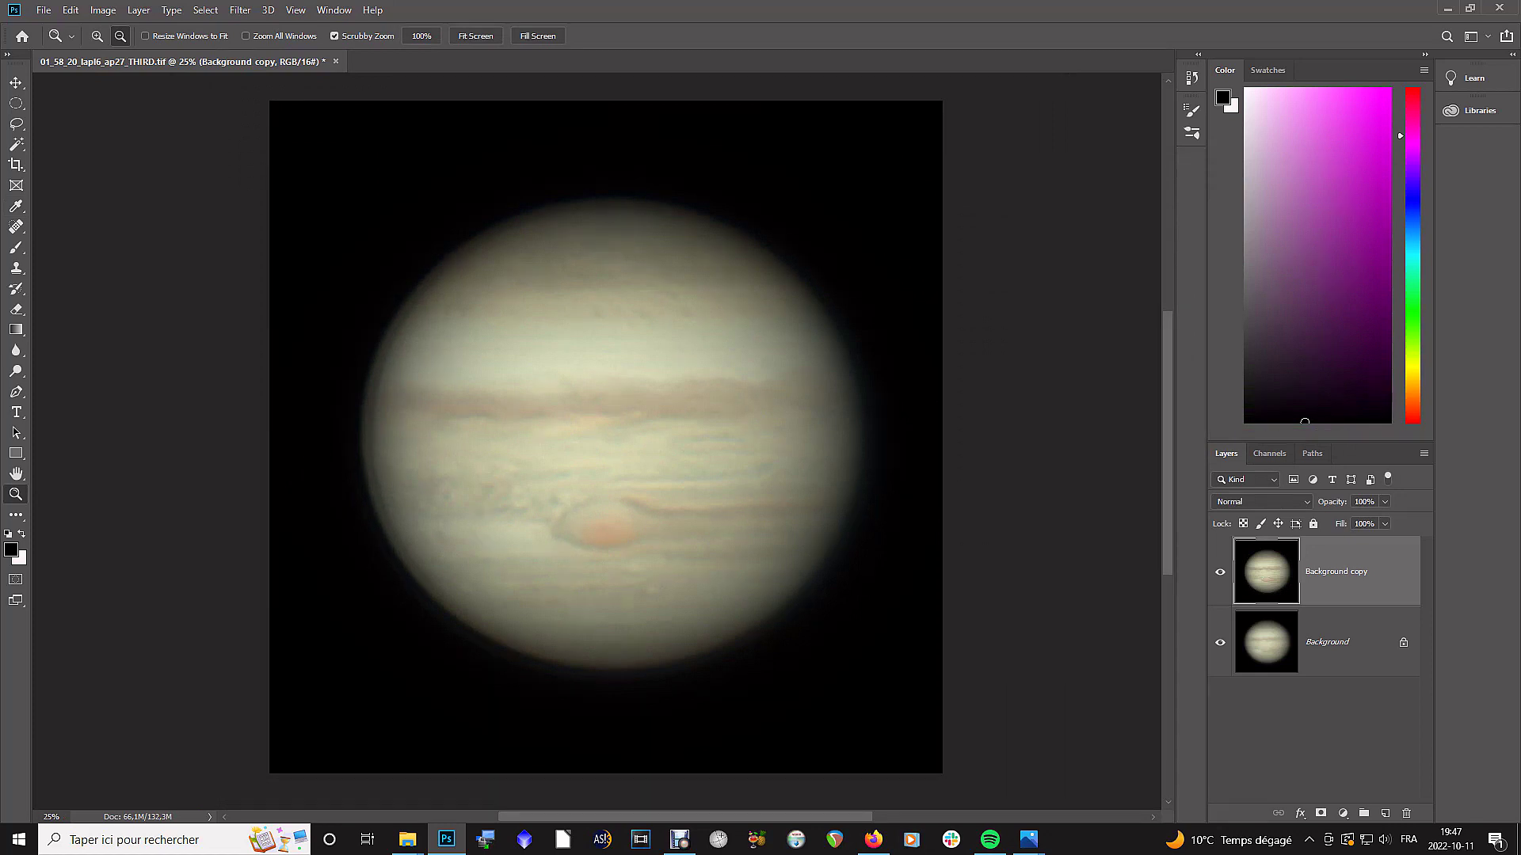
{"action": "left_click", "coordinate": [240, 10]}
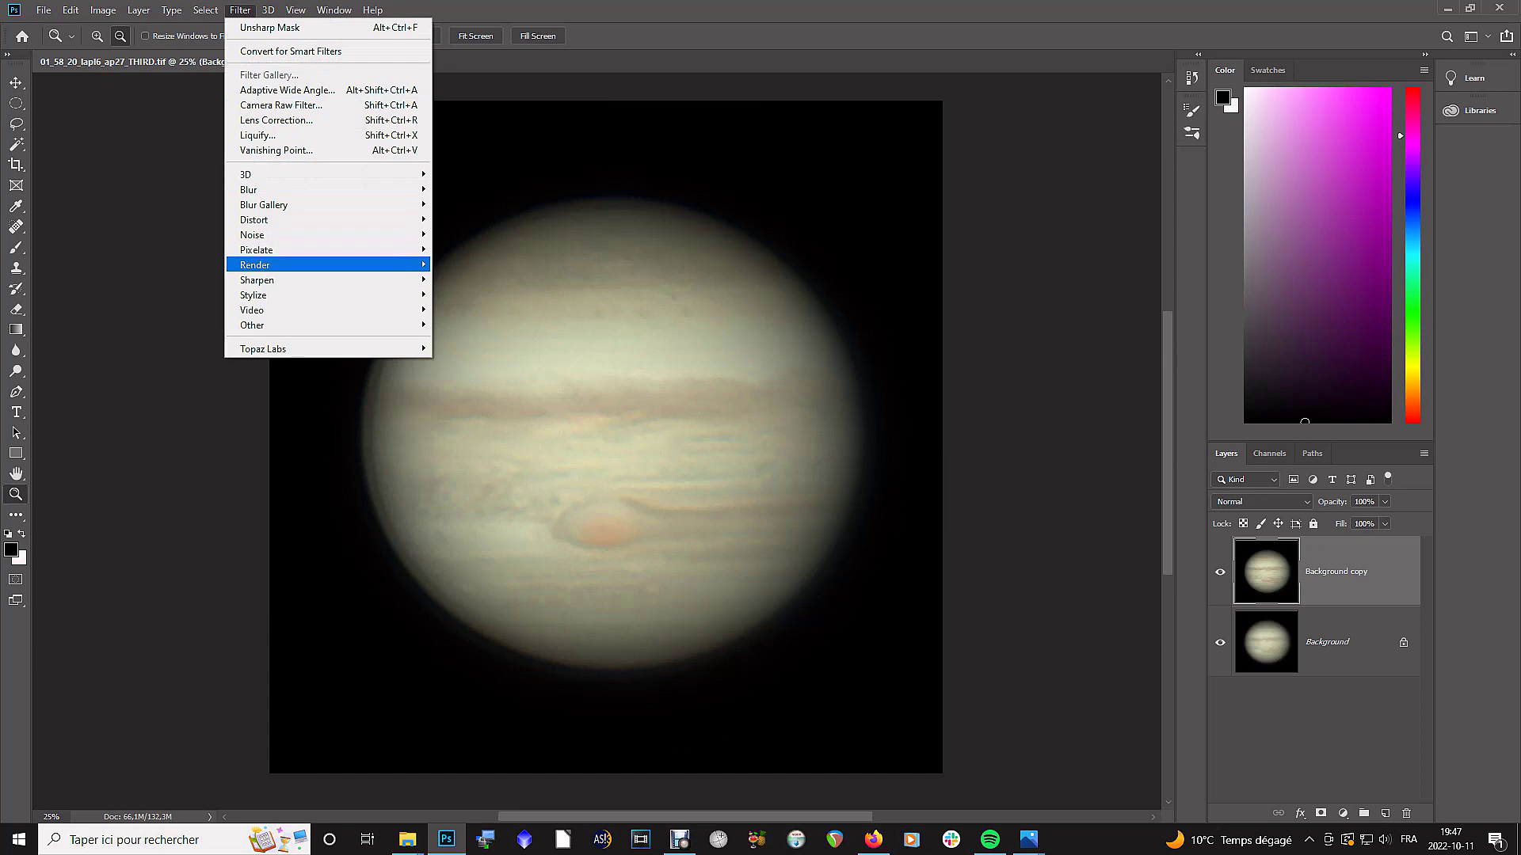
{"action": "mouse_move", "coordinate": [317, 281]}
{"action": "left_click", "coordinate": [476, 354]}
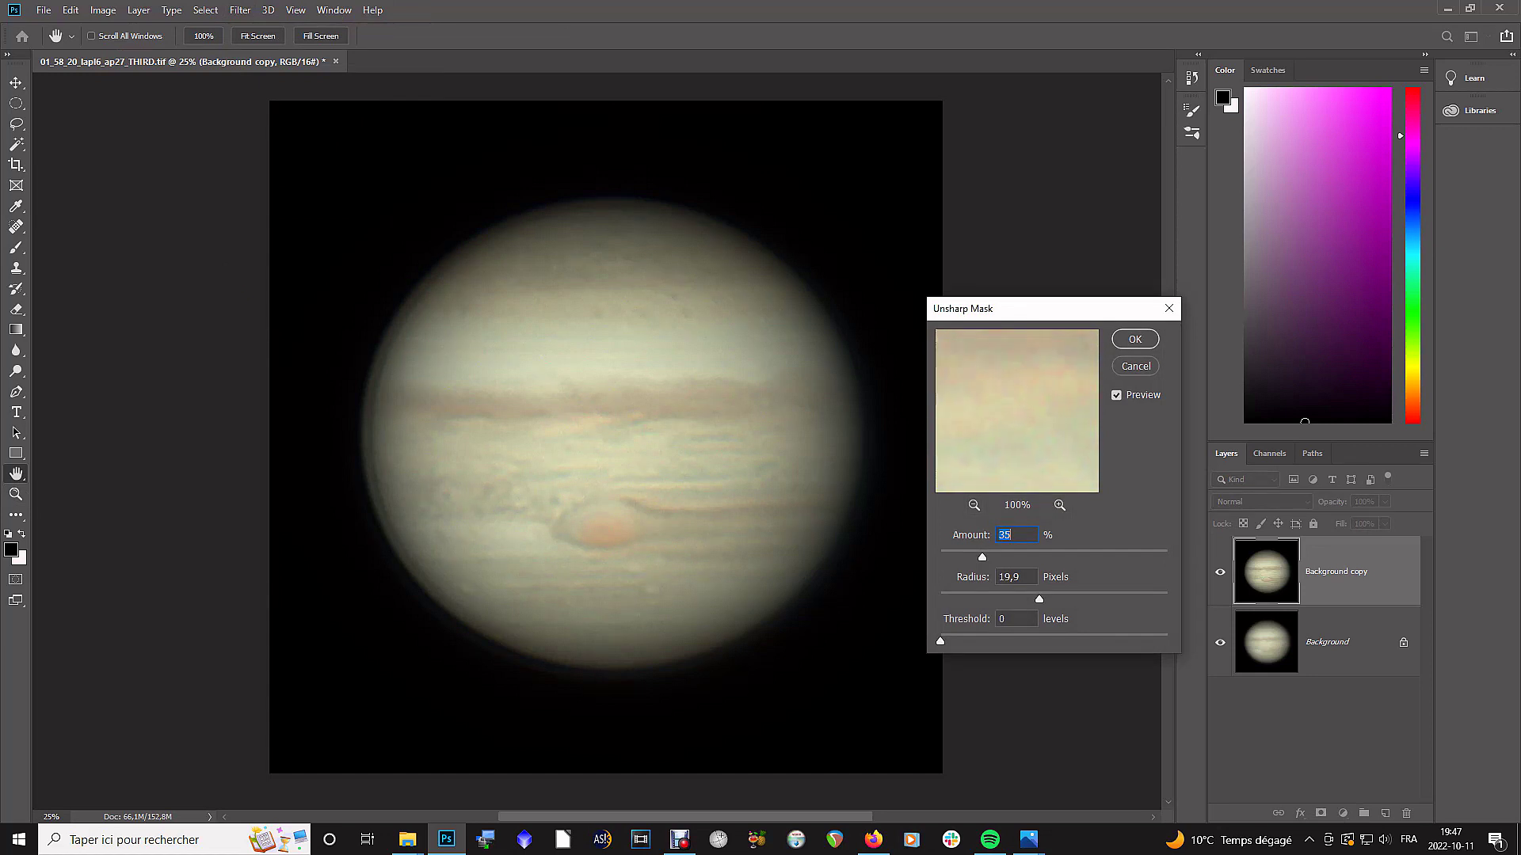
{"action": "left_click", "coordinate": [973, 505]}
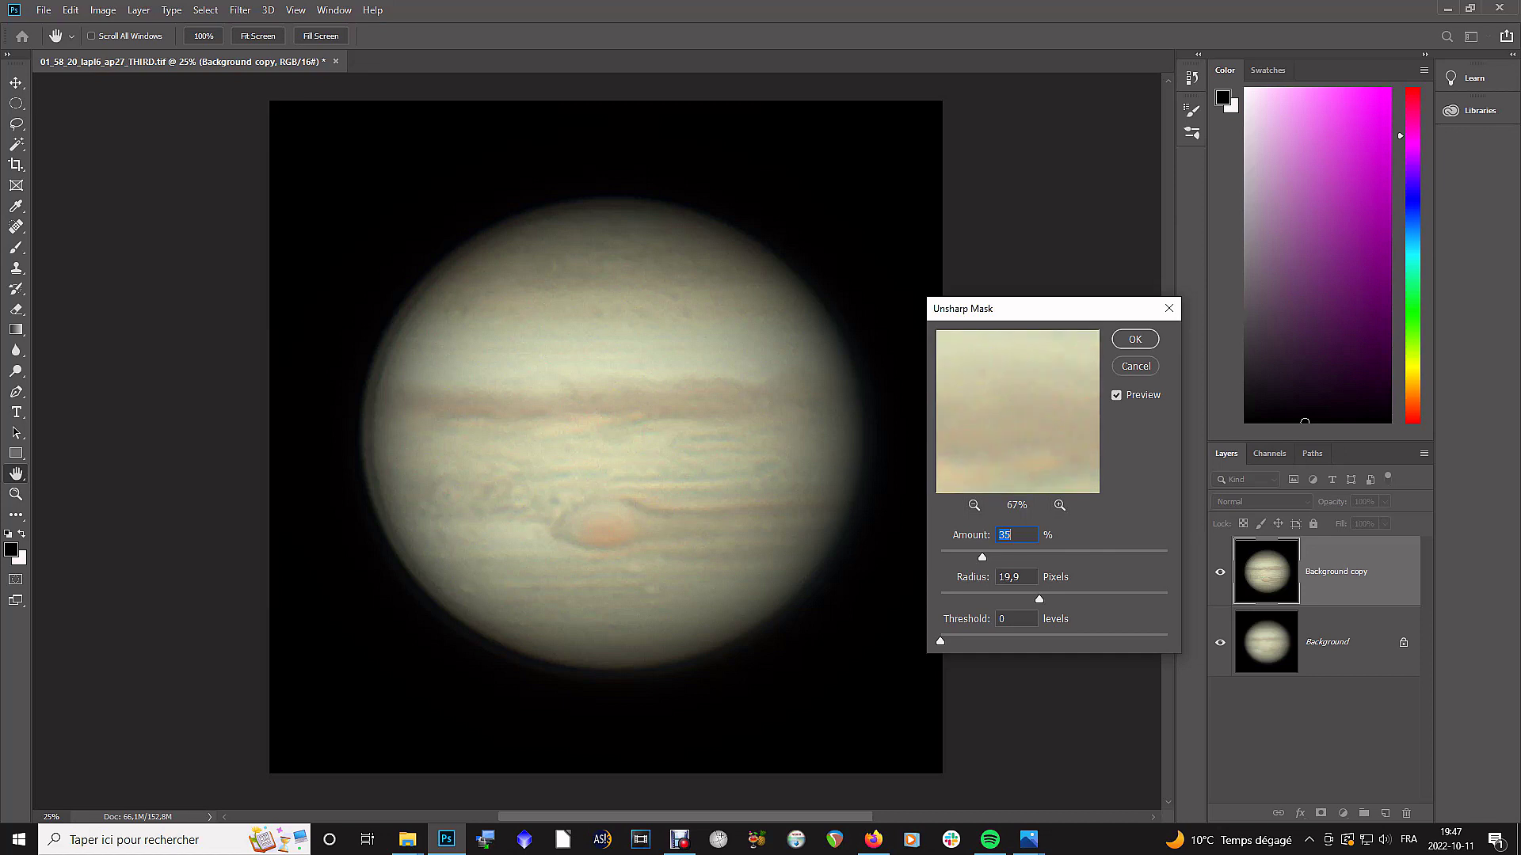
{"action": "left_click", "coordinate": [973, 504]}
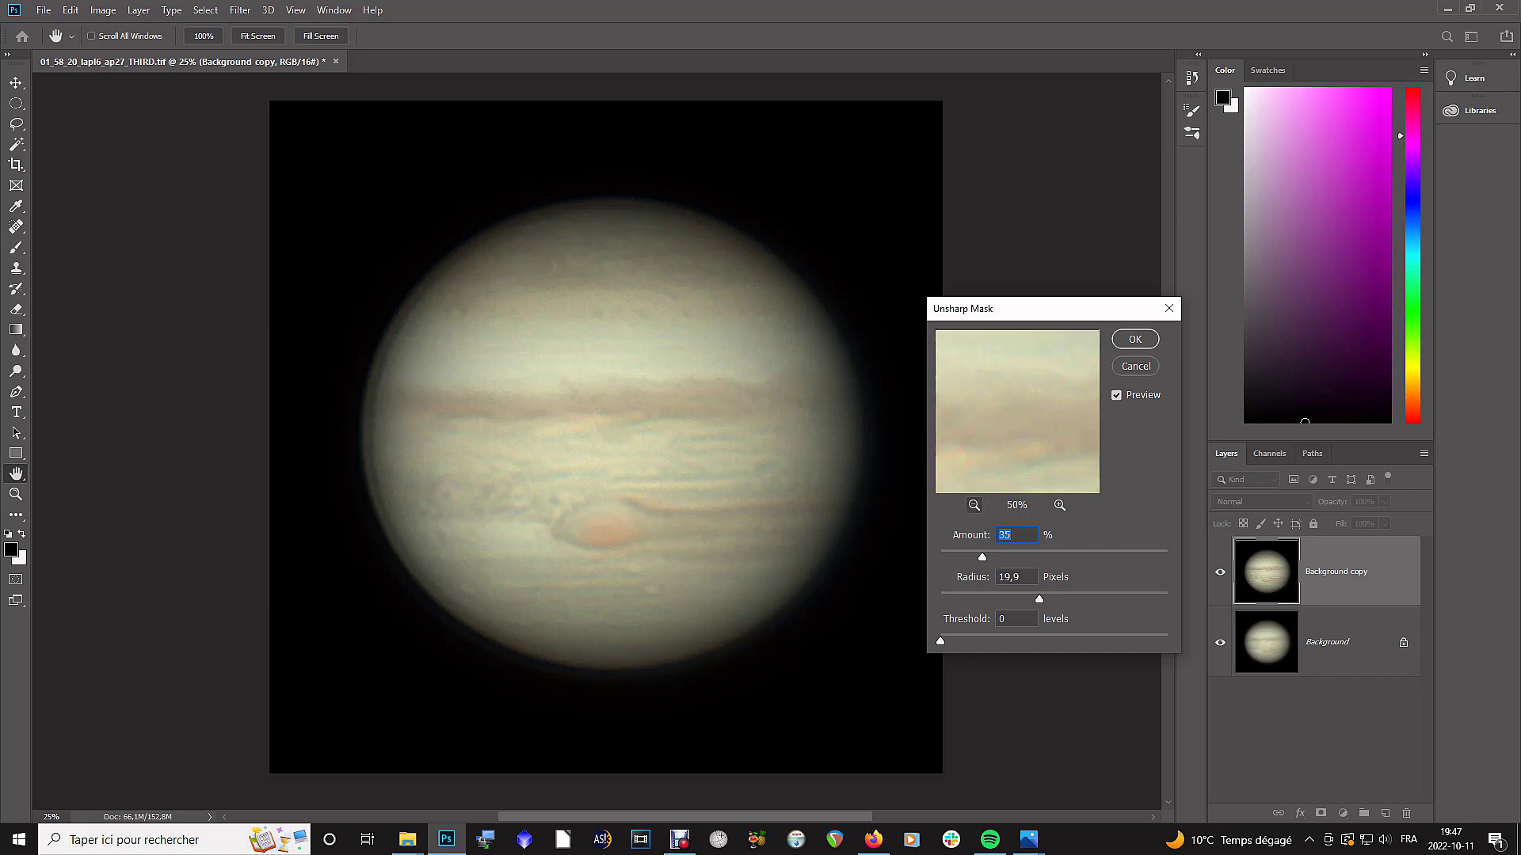
{"action": "left_click_drag", "start_coordinate": [1007, 430], "coordinate": [1026, 392]}
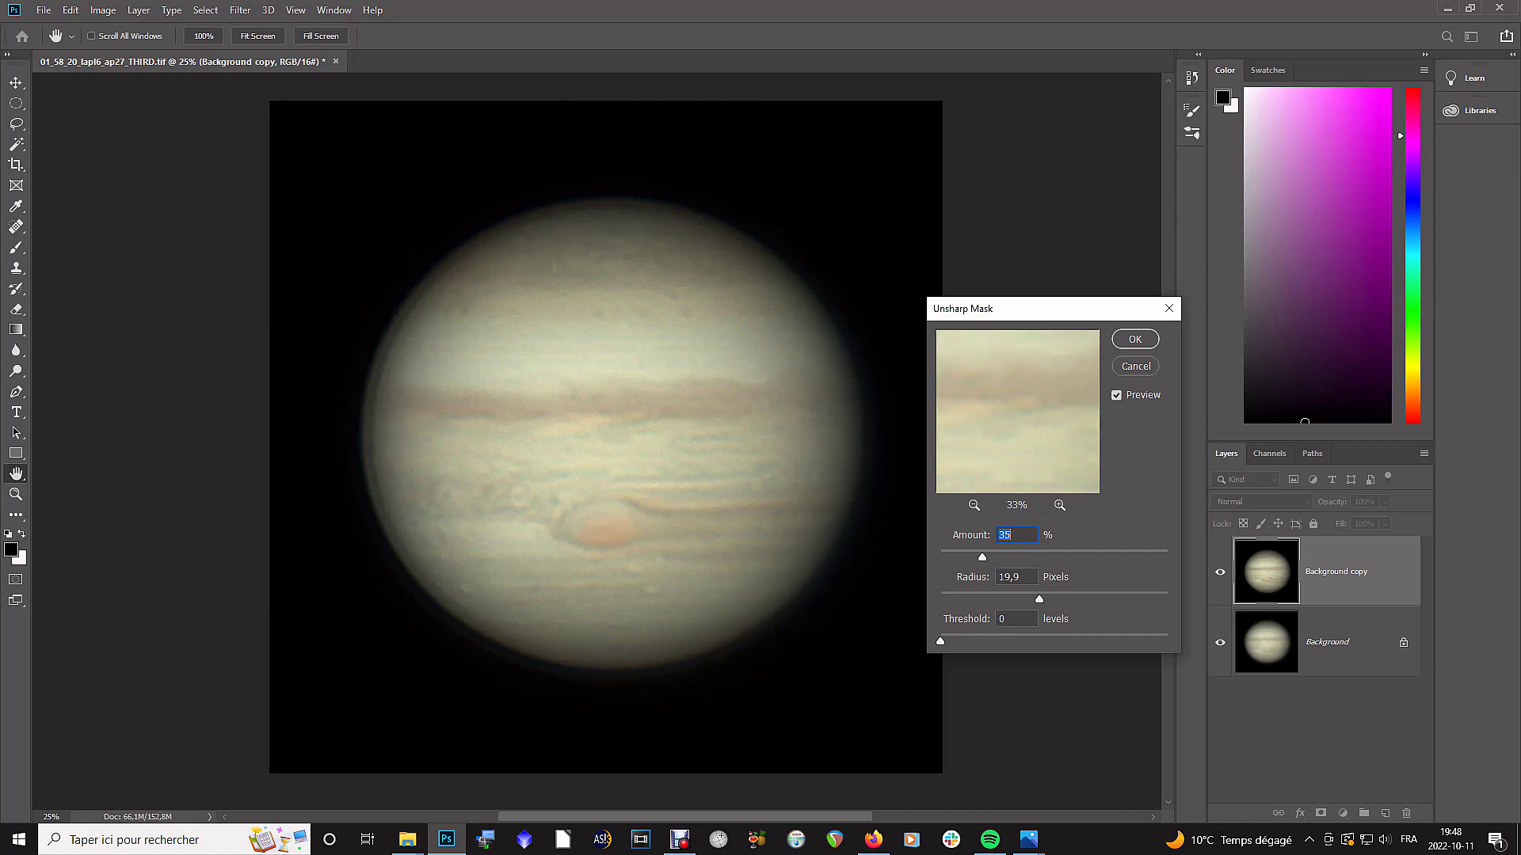
{"action": "left_click_drag", "start_coordinate": [1017, 453], "coordinate": [1017, 371]}
{"action": "left_click_drag", "start_coordinate": [1017, 434], "coordinate": [1022, 403]}
{"action": "left_click", "coordinate": [103, 11]}
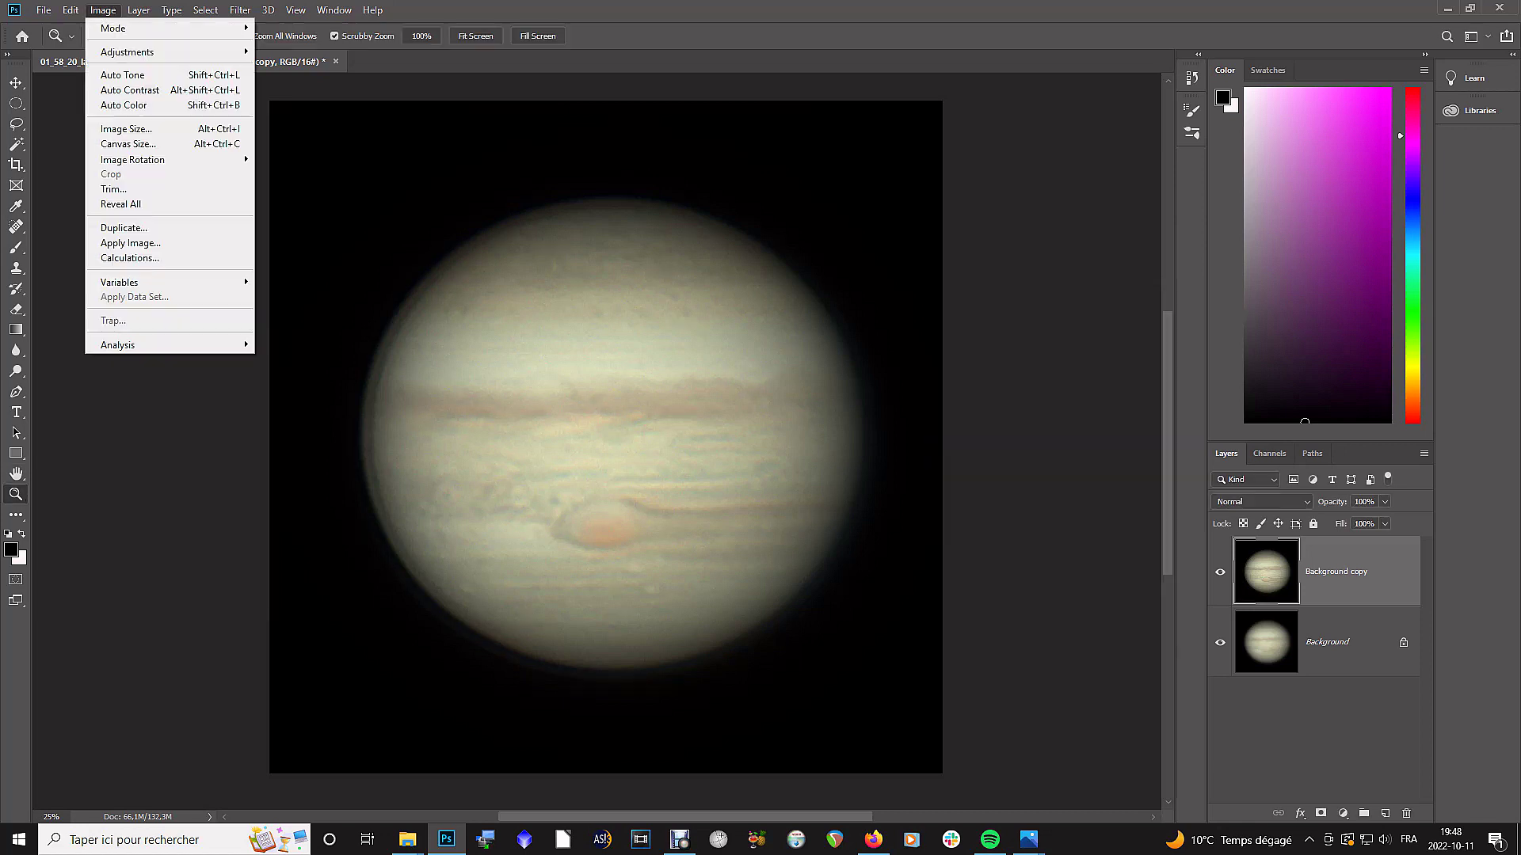
Step: Set midtone Color Balance to -5, 0, +18 and duplicate the layer as Background copy 2
{"action": "mouse_move", "coordinate": [128, 52]}
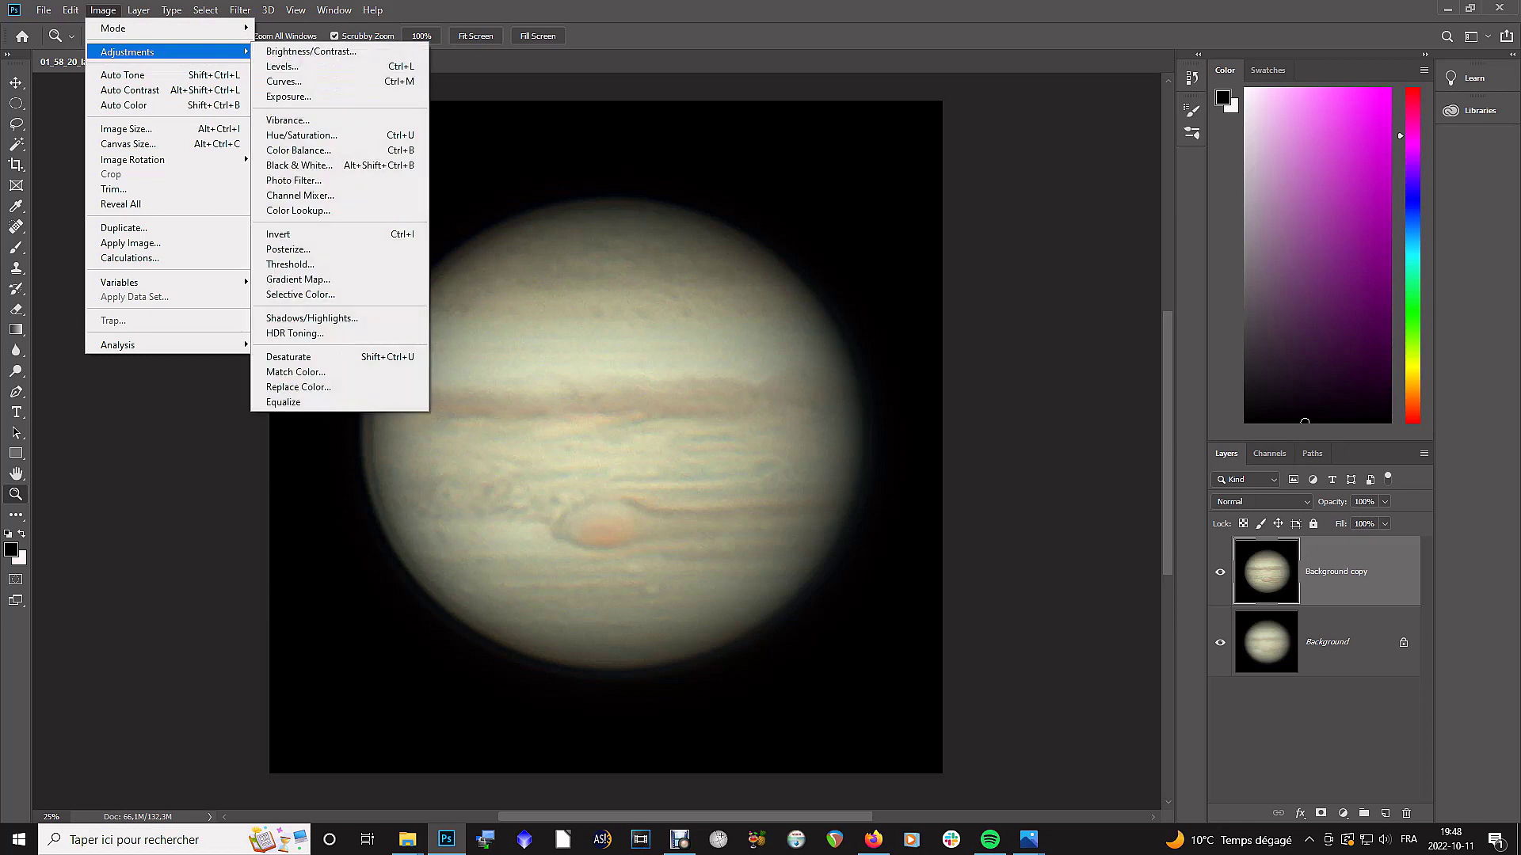
{"action": "key", "text": "Return"}
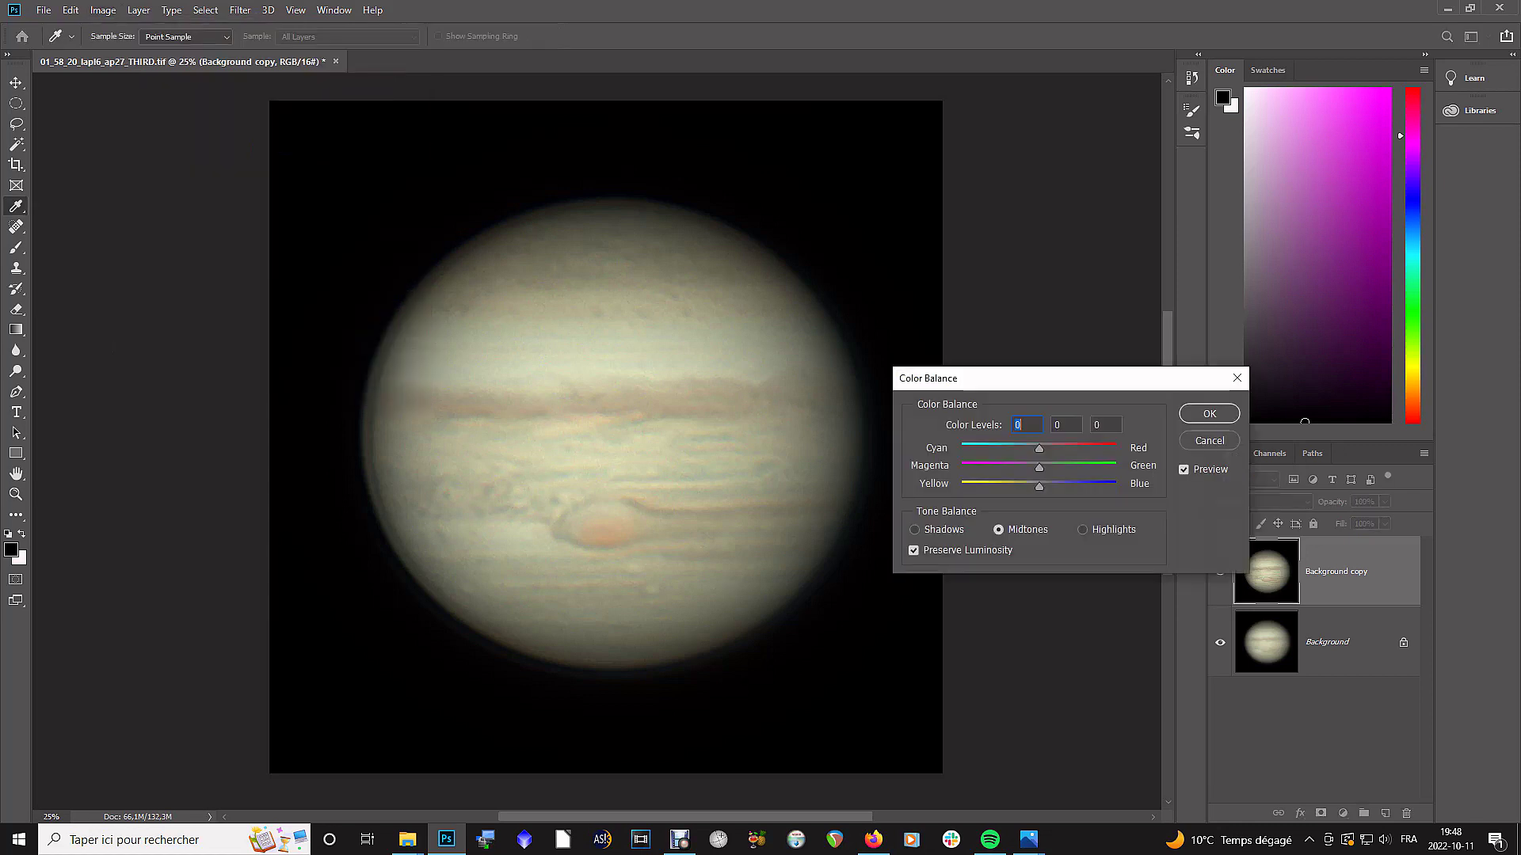
{"action": "left_click_drag", "start_coordinate": [1039, 487], "coordinate": [1053, 487]}
{"action": "key", "text": "Tab"}
{"action": "key", "text": "Tab"}
{"action": "left_click_drag", "start_coordinate": [1039, 449], "coordinate": [1040, 449]}
{"action": "scroll", "coordinate": [1026, 425], "scroll_direction": "down", "scroll_amount": 11}
{"action": "left_click_drag", "start_coordinate": [1035, 449], "coordinate": [1035, 449]}
{"action": "left_click", "coordinate": [1183, 469]}
{"action": "left_click", "coordinate": [1183, 469]}
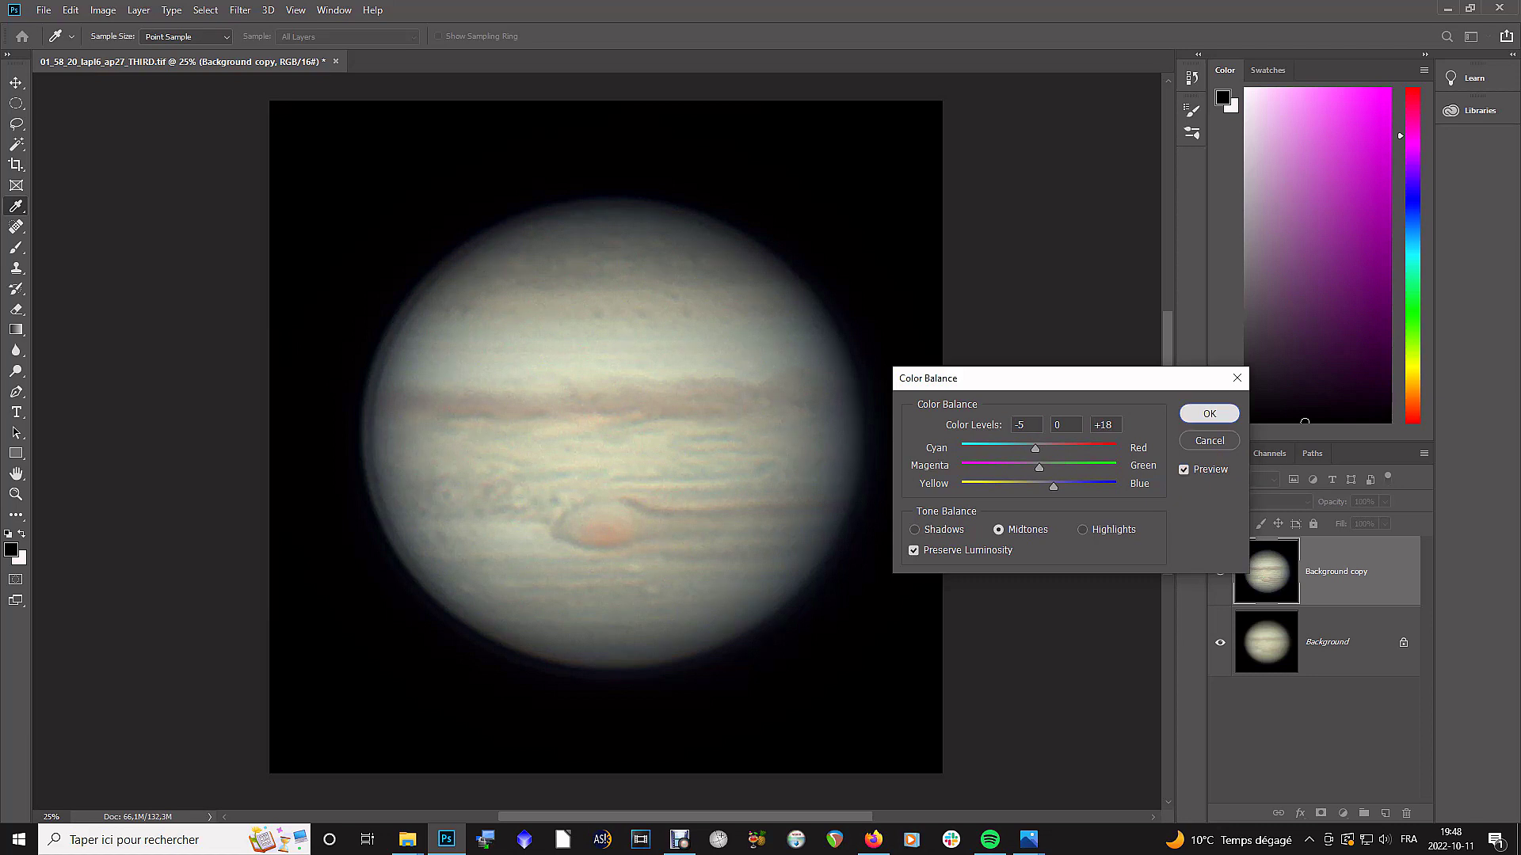
{"action": "left_click", "coordinate": [1209, 414]}
{"action": "key", "text": "ctrl+j"}
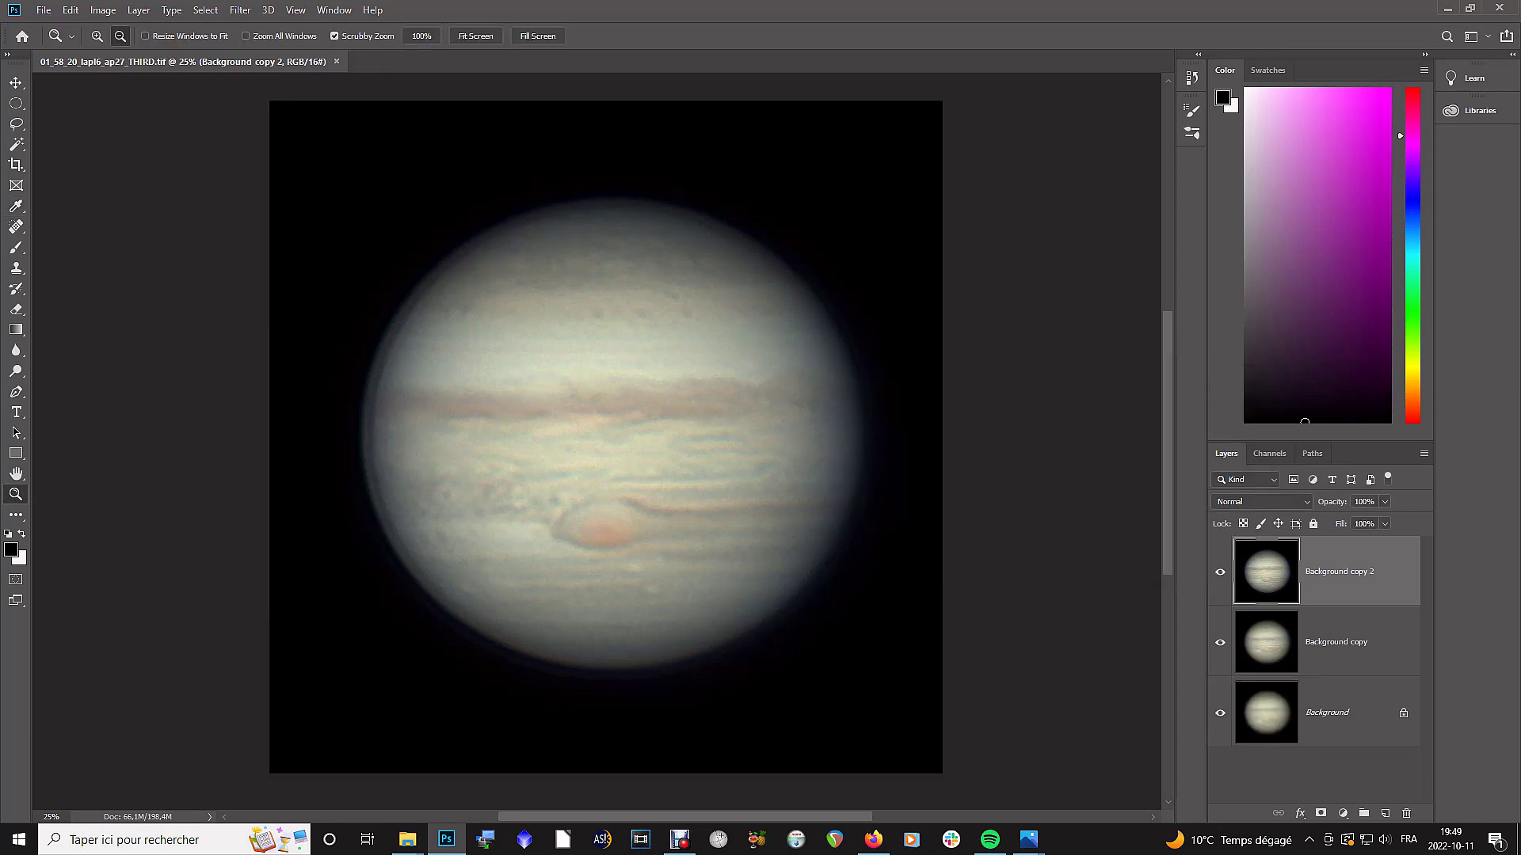
Step: Apply Unsharp Mask with Amount 25% and Radius 21,7 px, comparing with and without sharpening
{"action": "left_click", "coordinate": [240, 9]}
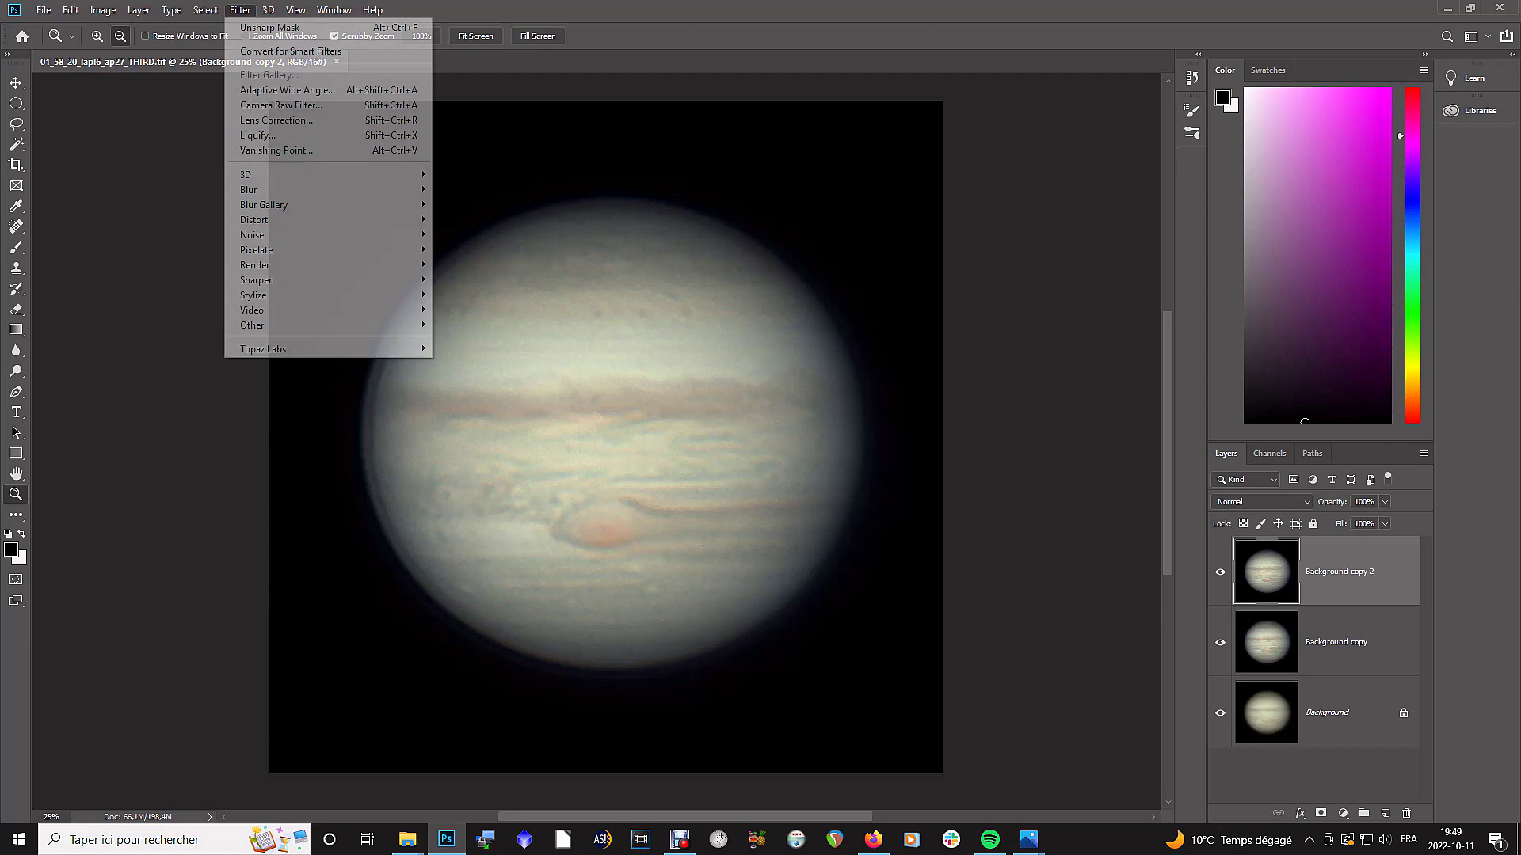
{"action": "mouse_move", "coordinate": [256, 279]}
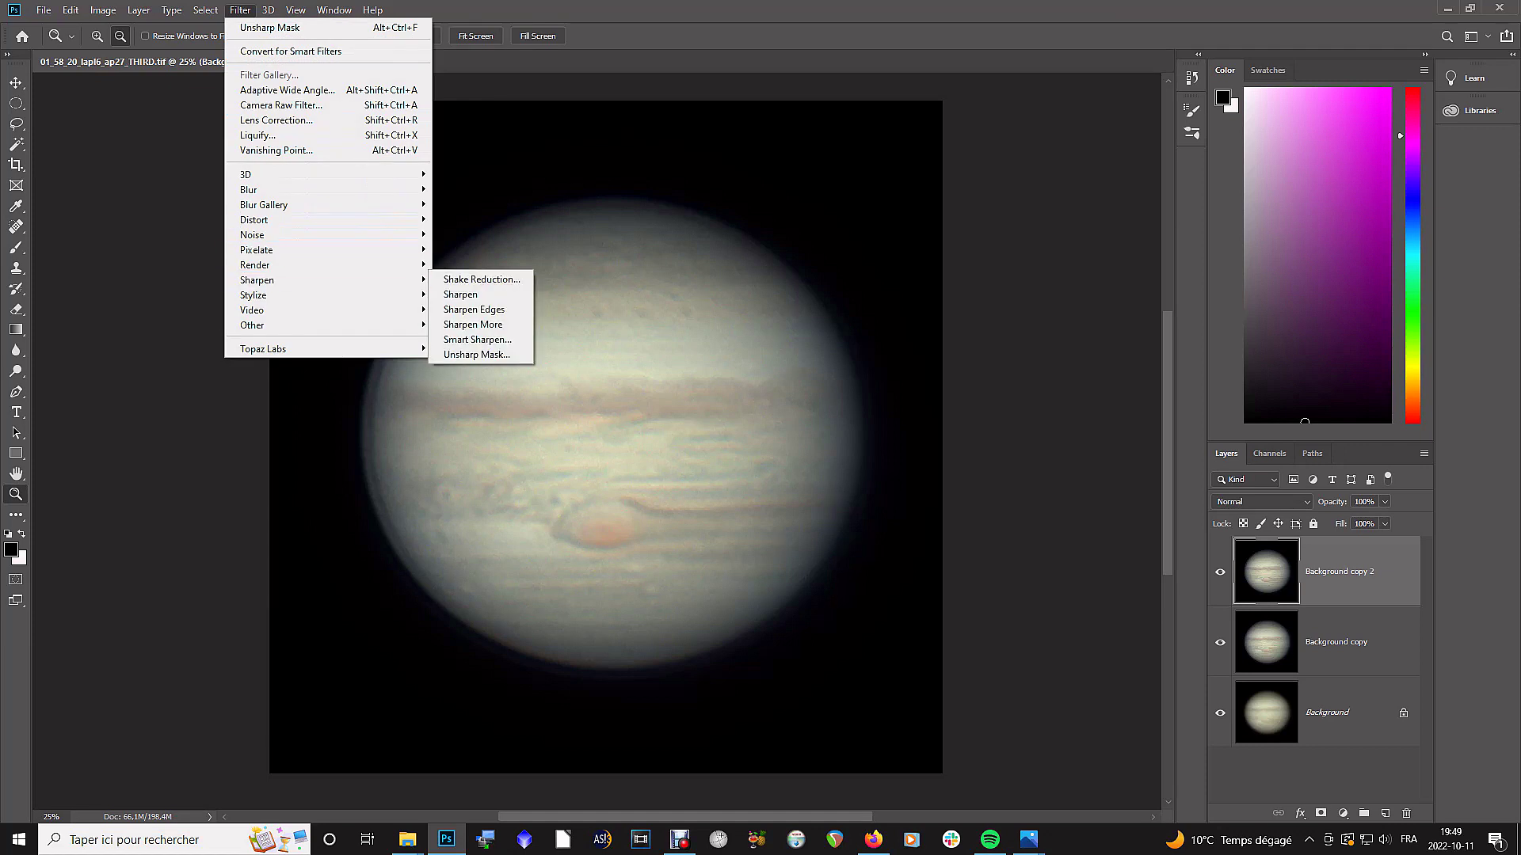
{"action": "left_click", "coordinate": [475, 354]}
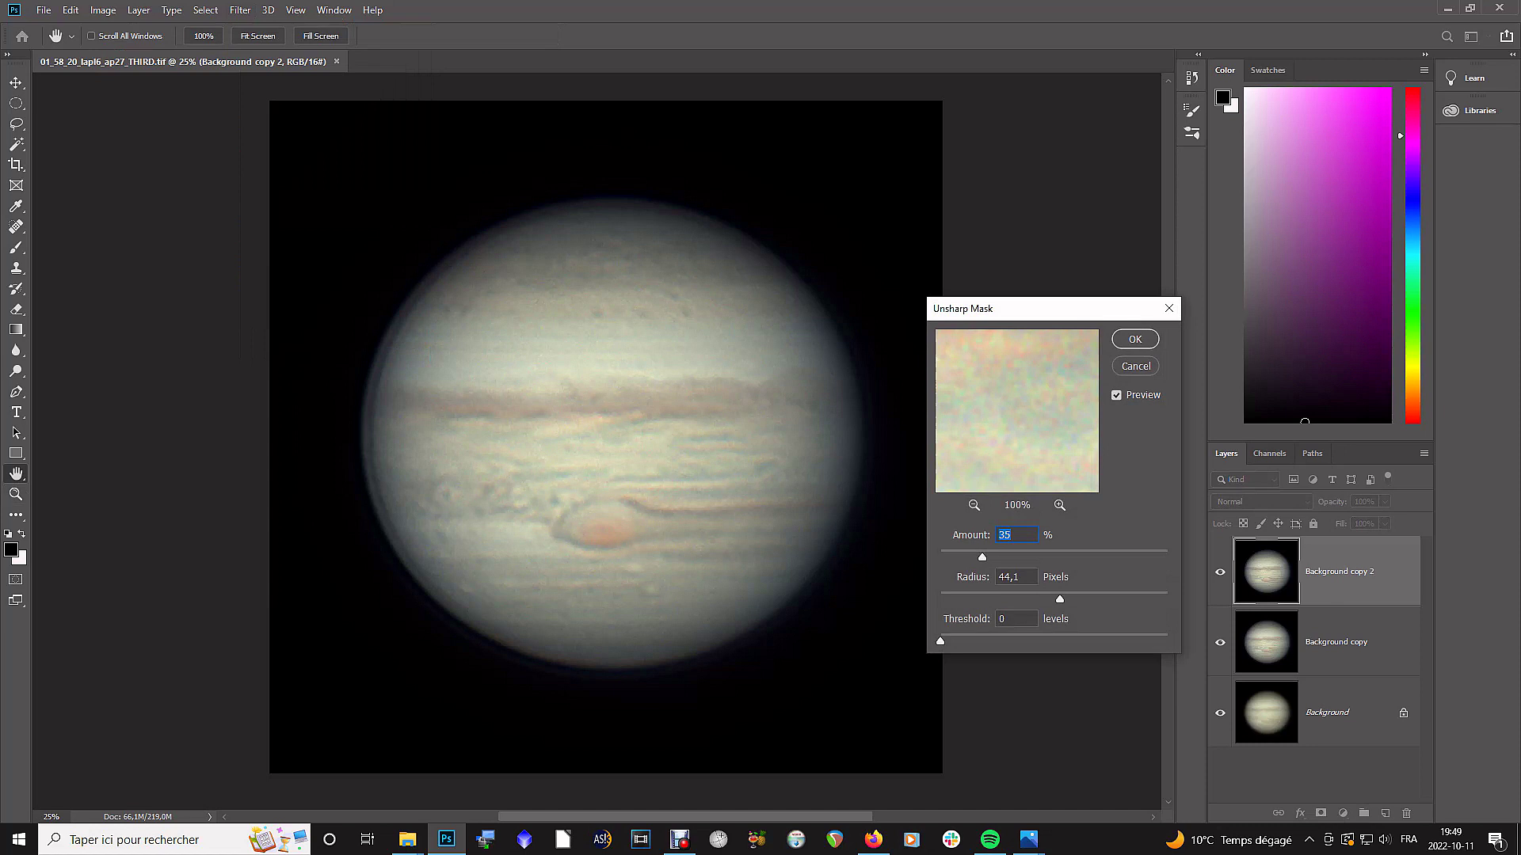
{"action": "left_click_drag", "start_coordinate": [1060, 599], "coordinate": [1041, 599]}
{"action": "left_click_drag", "start_coordinate": [982, 558], "coordinate": [969, 557]}
{"action": "left_click", "coordinate": [1116, 395]}
{"action": "left_click", "coordinate": [1116, 395]}
{"action": "left_click", "coordinate": [1116, 395]}
{"action": "left_click", "coordinate": [1115, 395]}
{"action": "key", "text": "Return"}
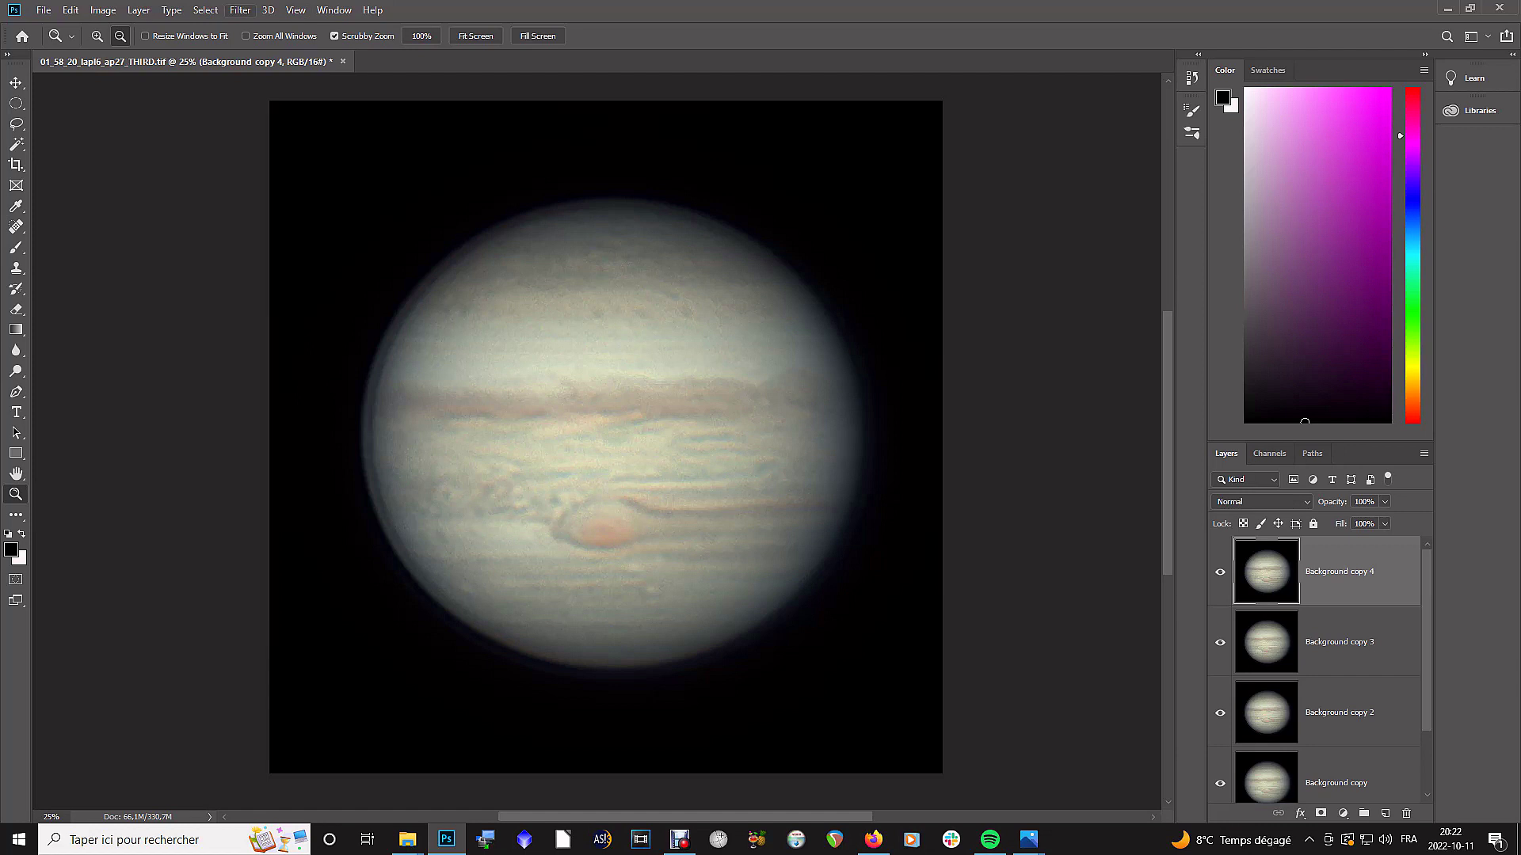
Step: Apply the same Unsharp Mask a second time, then duplicate the layer to Background copy 5
{"action": "left_click", "coordinate": [240, 9]}
{"action": "mouse_move", "coordinate": [261, 280]}
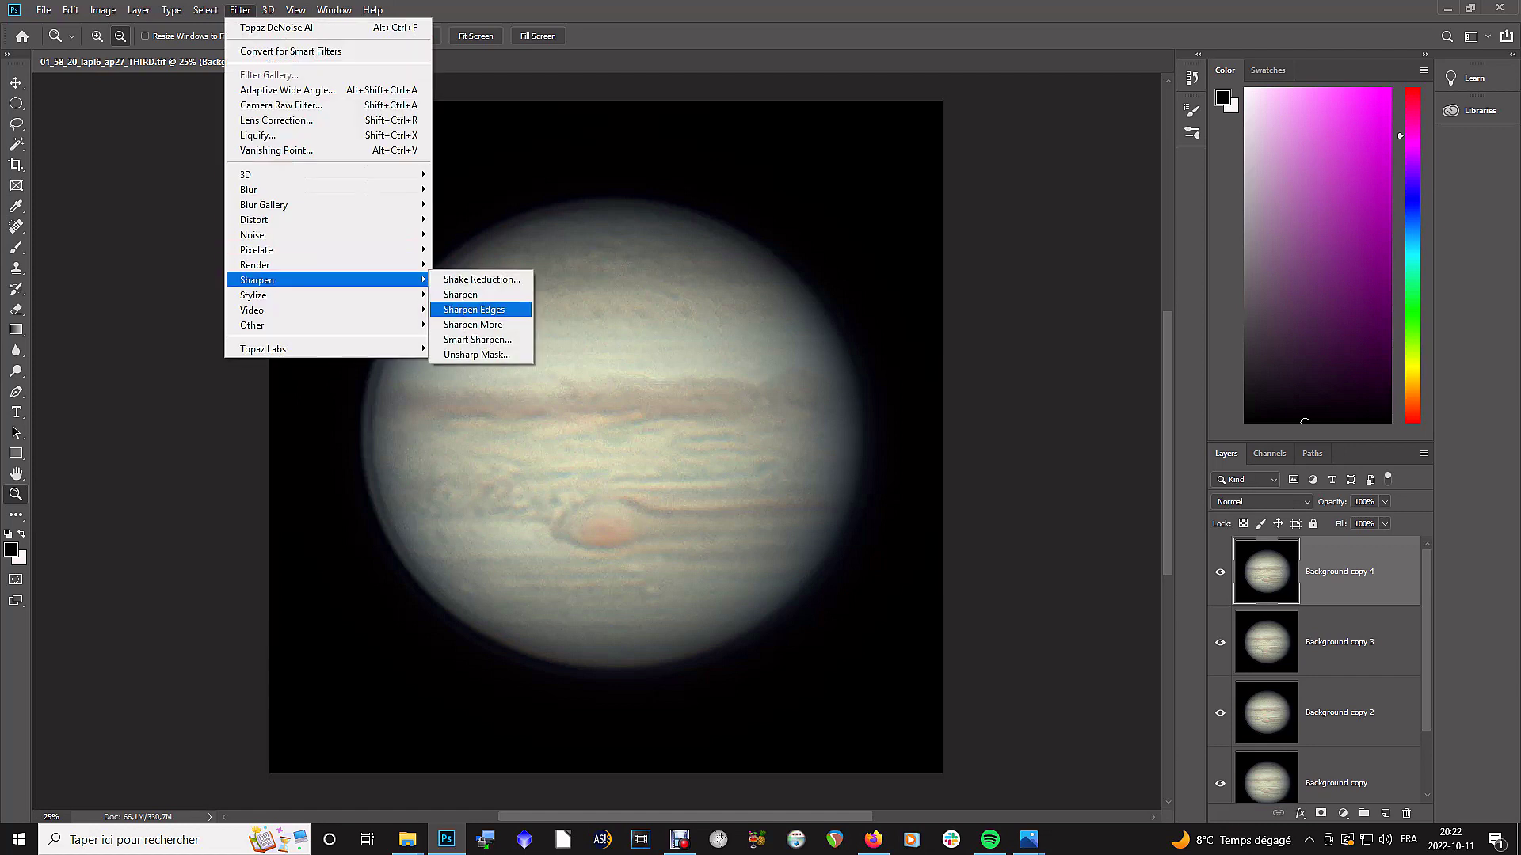
{"action": "left_click", "coordinate": [480, 354]}
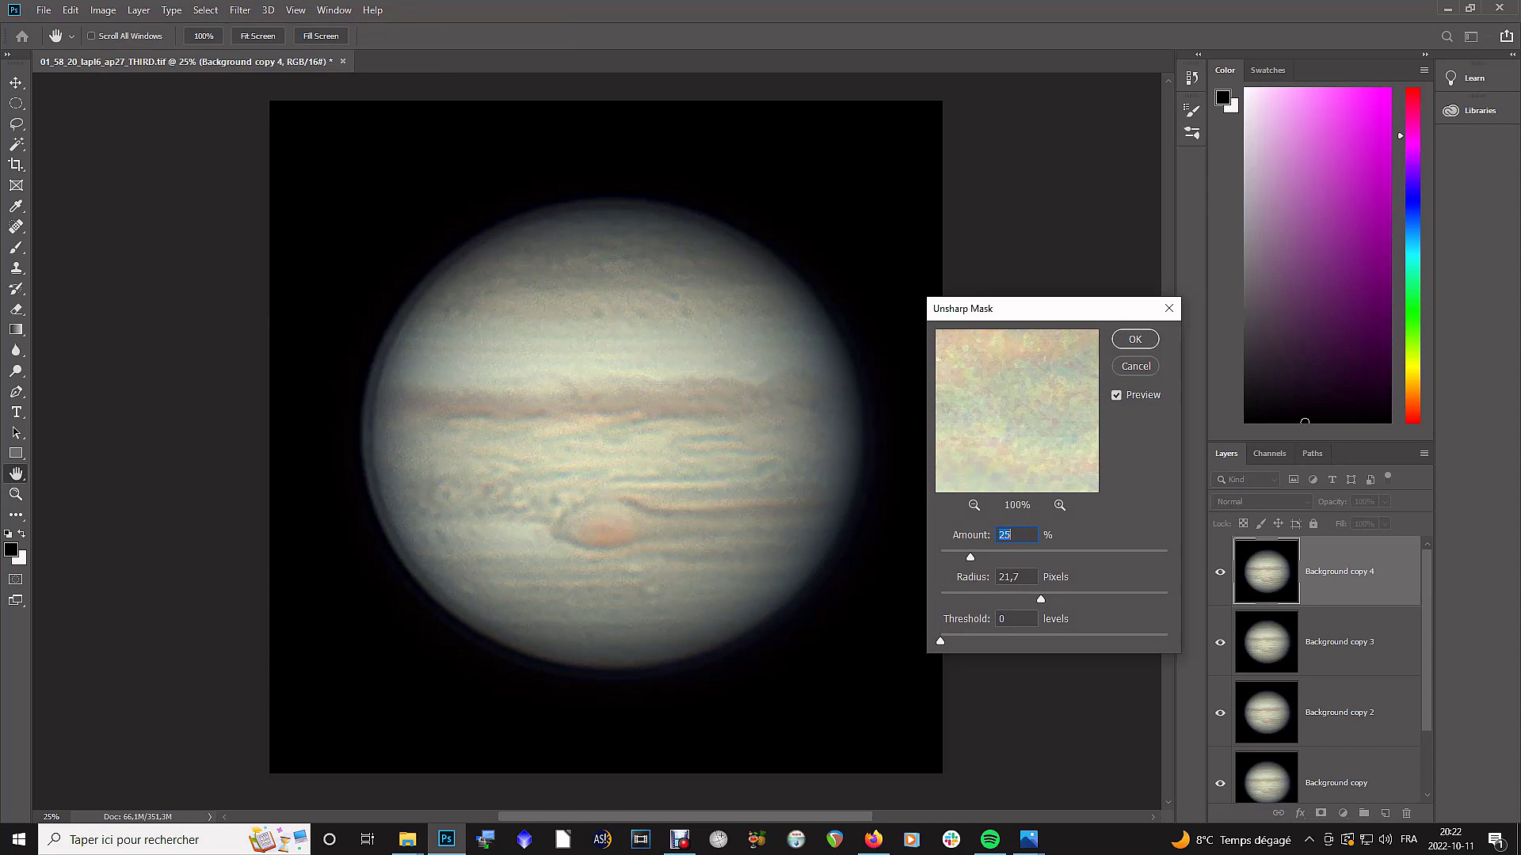
{"action": "key", "text": "Return"}
{"action": "key", "text": "z"}
{"action": "key", "text": "ctrl+j"}
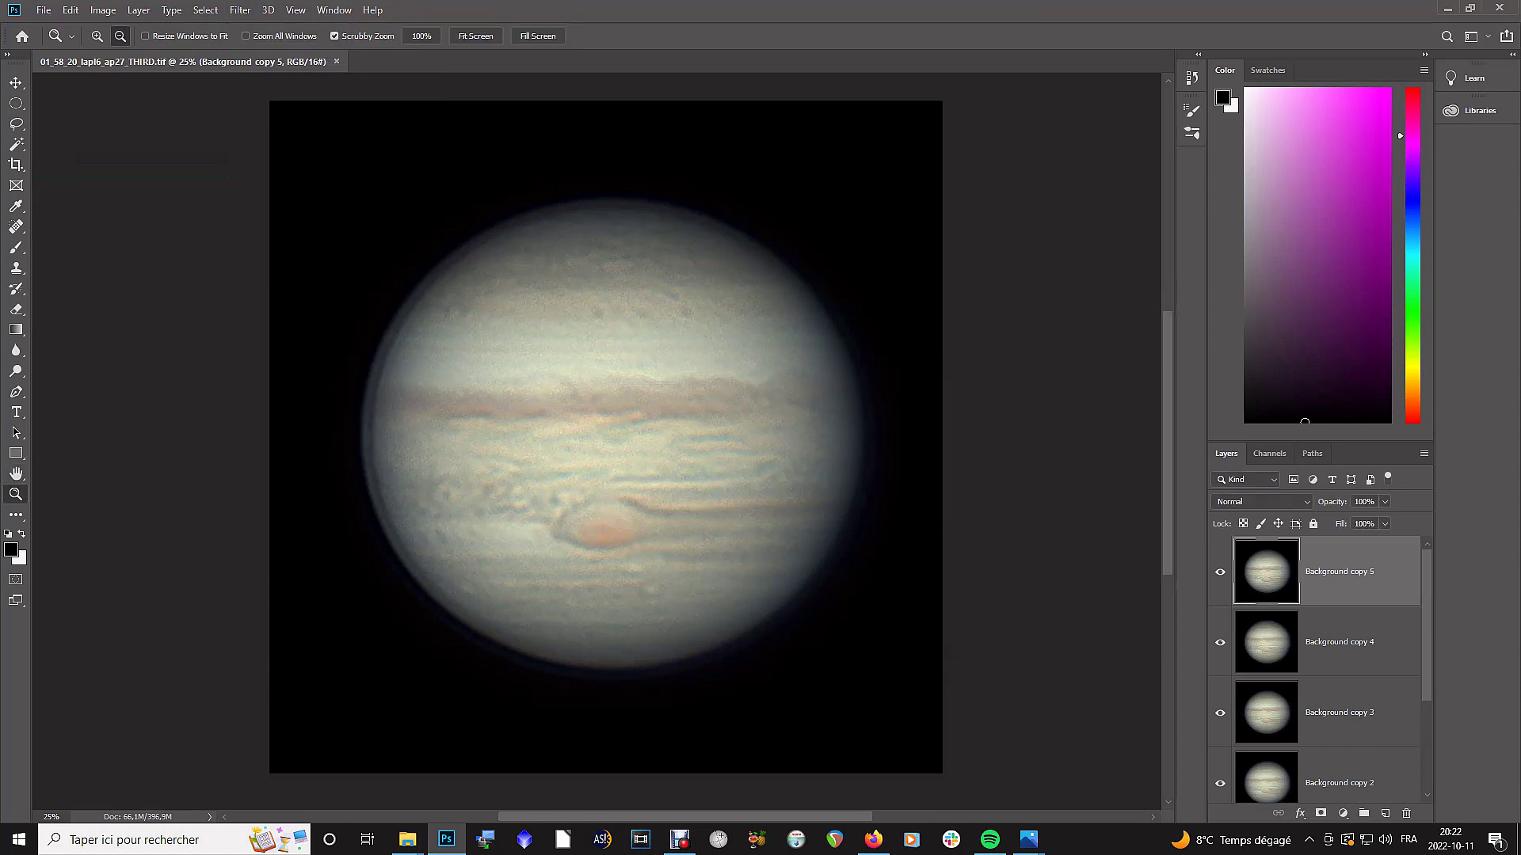
Step: Launch the Topaz DeNoise AI plugin on Background copy 5
{"action": "left_click", "coordinate": [240, 9]}
{"action": "mouse_move", "coordinate": [333, 349]}
{"action": "left_click", "coordinate": [484, 349]}
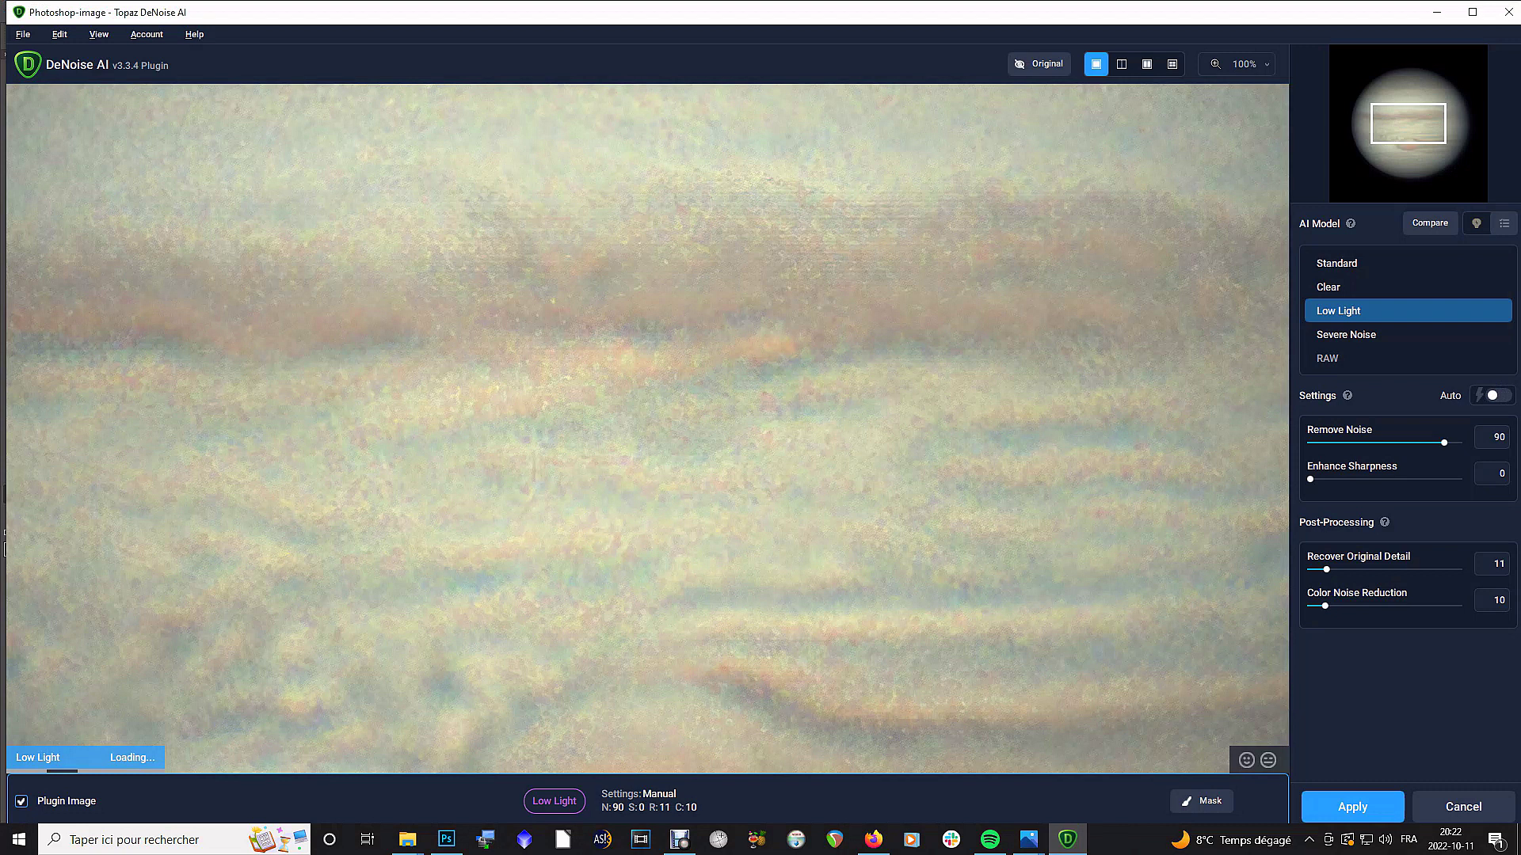
Step: Zoom the DeNoise preview out to 47% to see Jupiter's whole disc
{"action": "left_click", "coordinate": [1237, 64]}
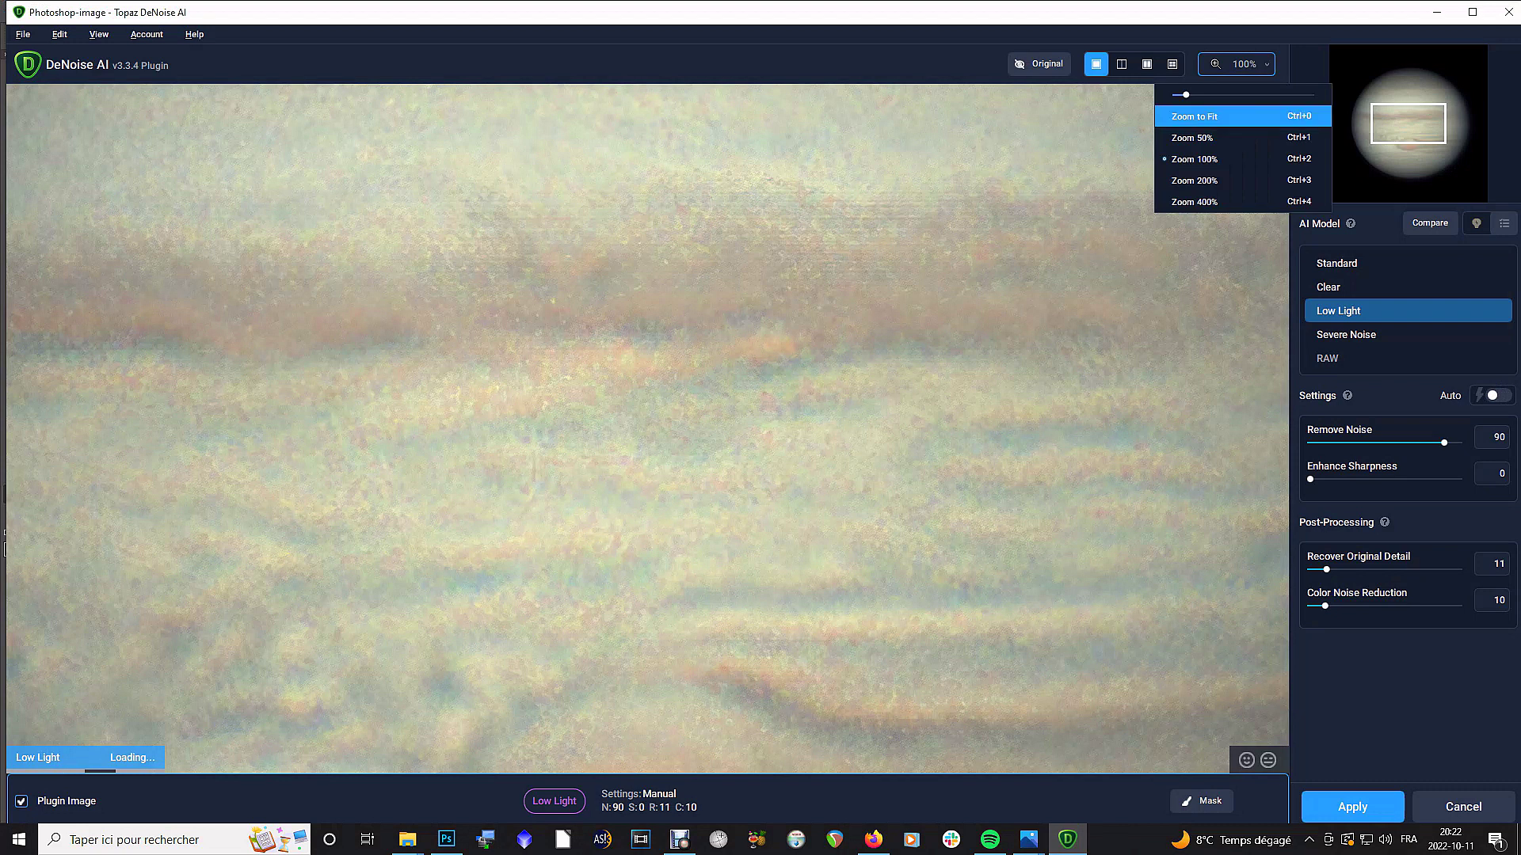
{"action": "left_click_drag", "start_coordinate": [1186, 95], "coordinate": [1181, 95]}
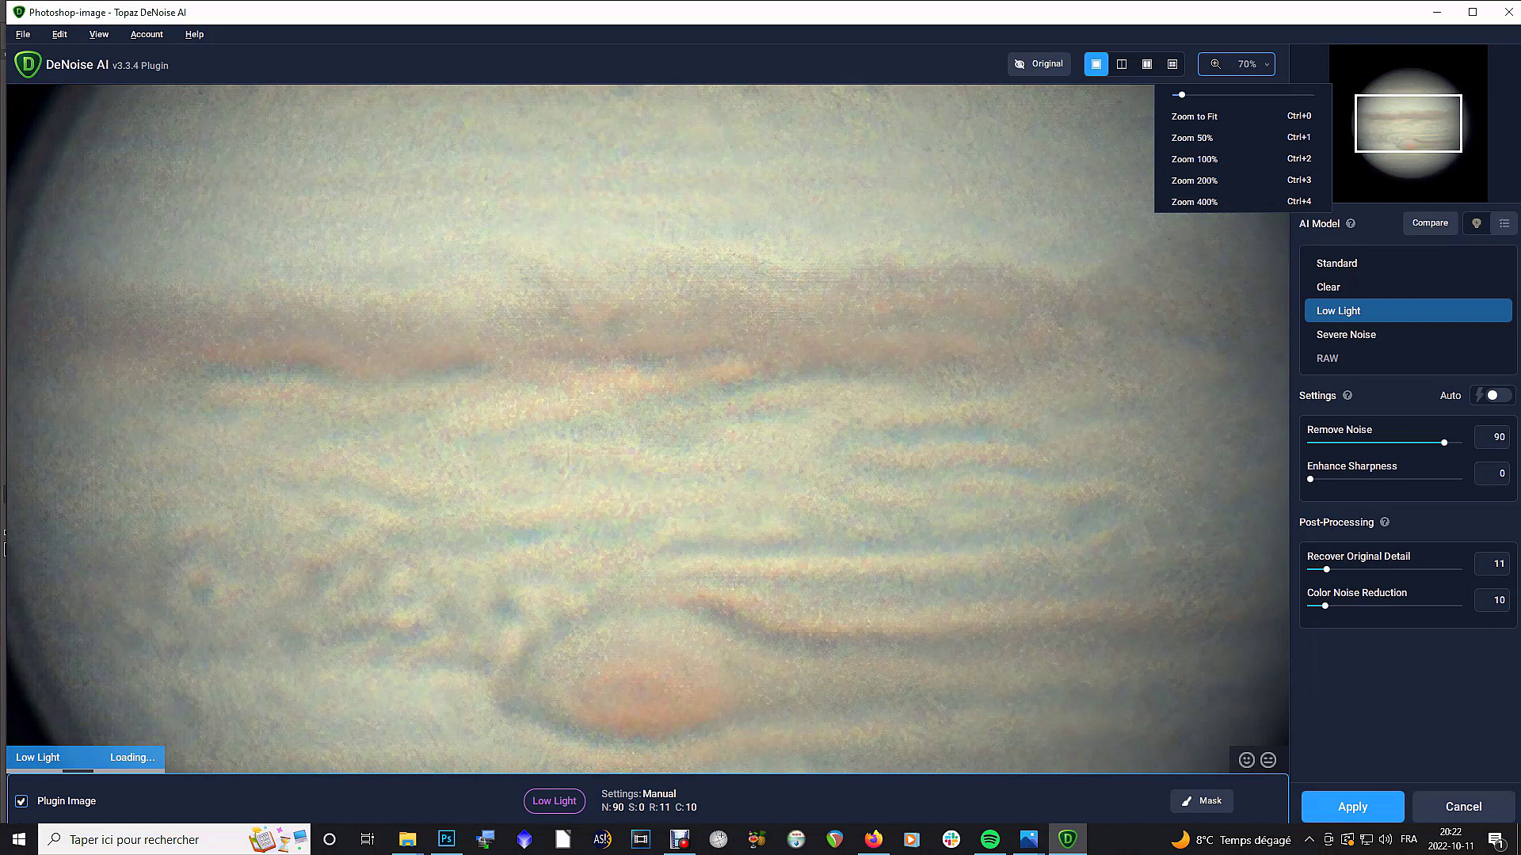
{"action": "left_click_drag", "start_coordinate": [1181, 95], "coordinate": [1178, 95]}
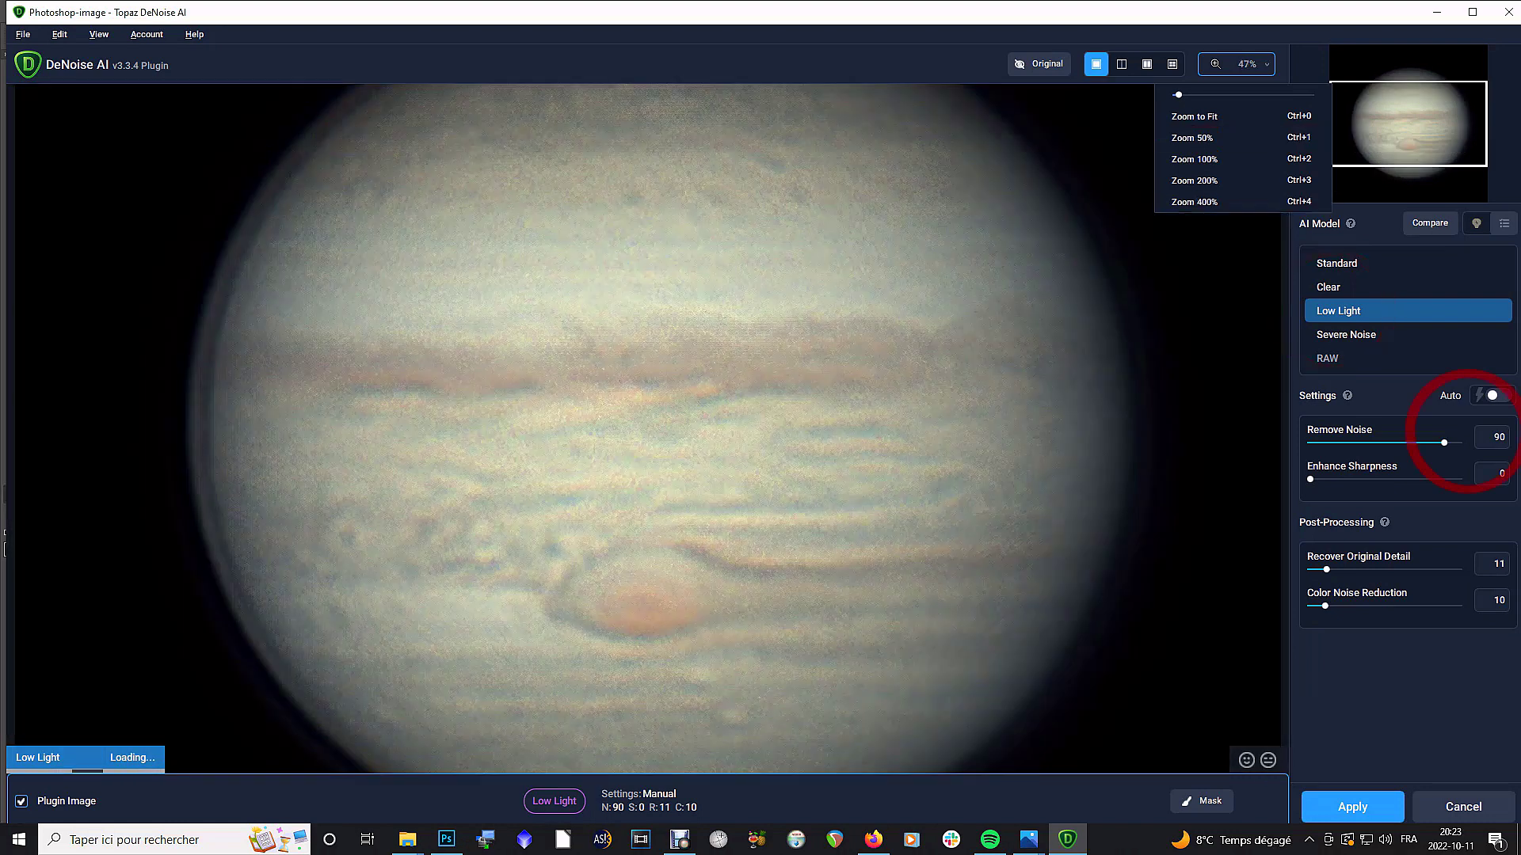
{"action": "key", "text": "Escape"}
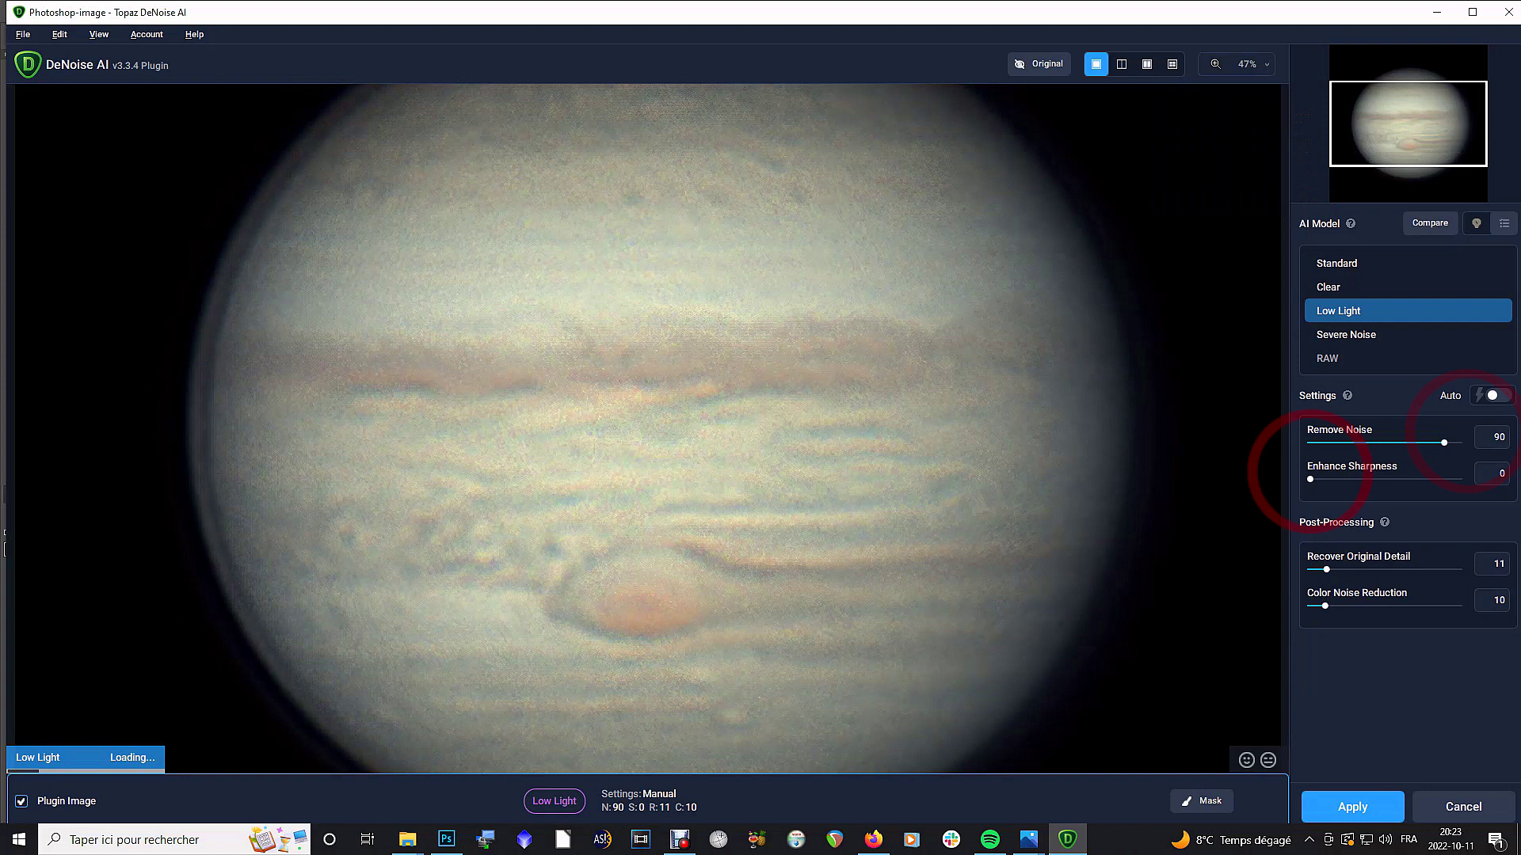
Step: Set Remove Noise to 96 and apply the denoised result back to Photoshop
{"action": "left_click_drag", "start_coordinate": [1444, 443], "coordinate": [1451, 443]}
{"action": "key", "text": "Right"}
{"action": "key", "text": "Right"}
{"action": "key", "text": "Right"}
{"action": "key", "text": "Right"}
{"action": "key", "text": "Left"}
{"action": "key", "text": "Left"}
{"action": "key", "text": "Left"}
{"action": "key", "text": "Left"}
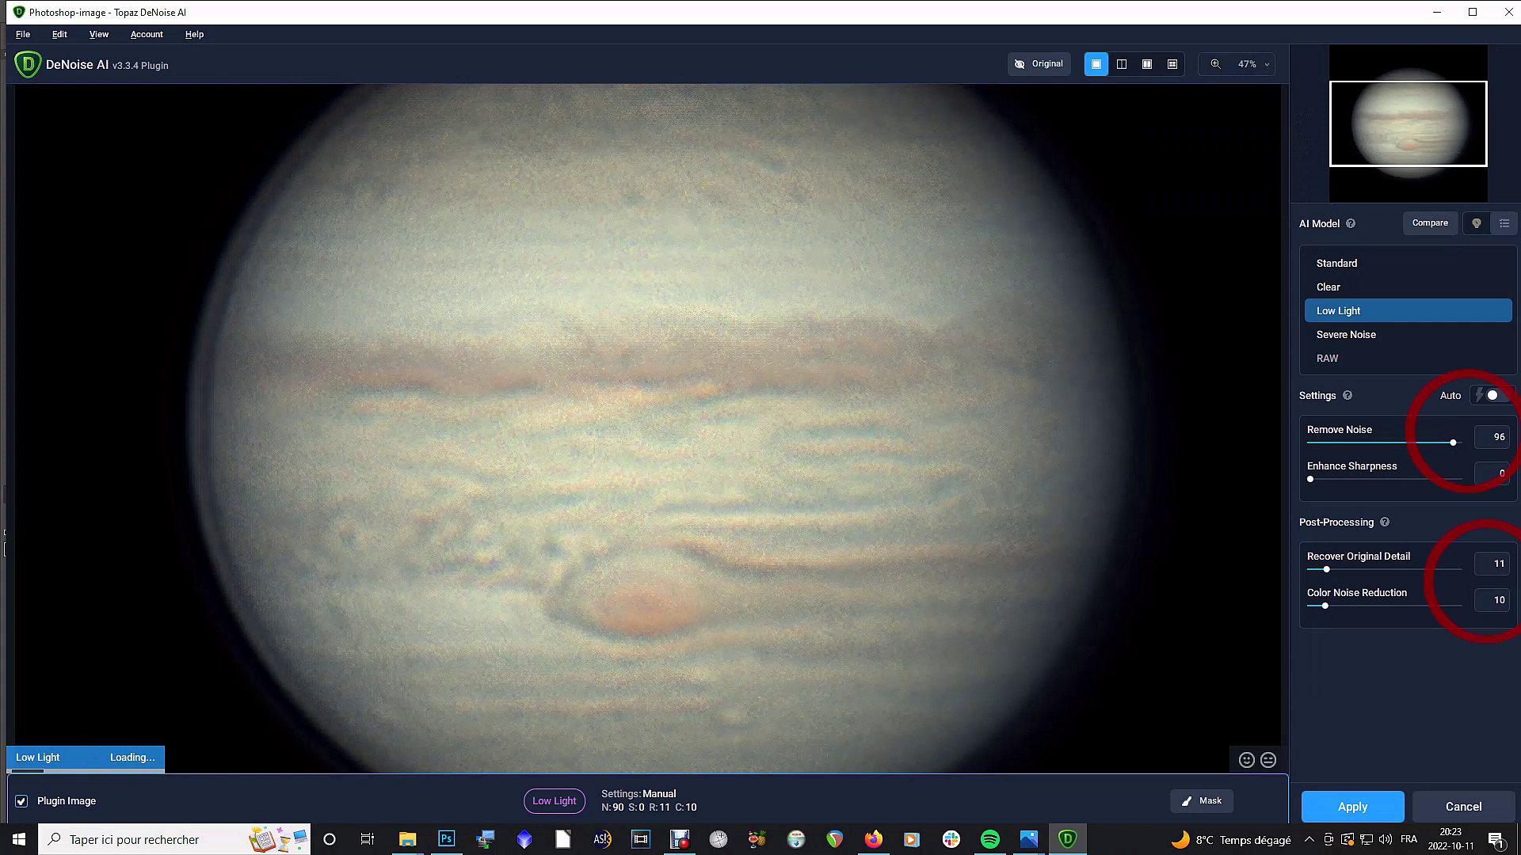
{"action": "key", "text": "Right"}
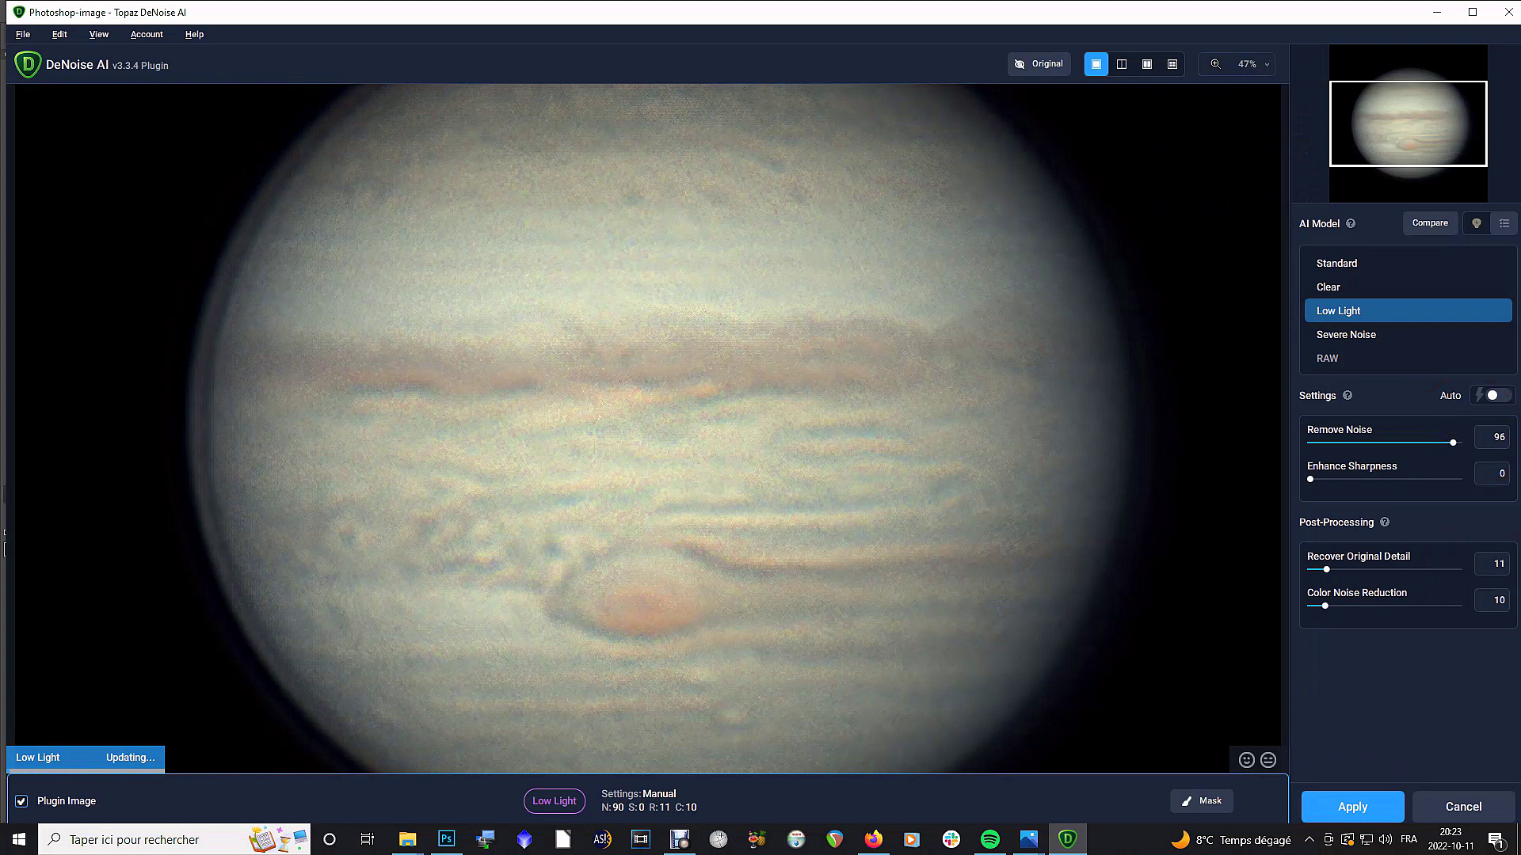
{"action": "left_click", "coordinate": [1352, 806]}
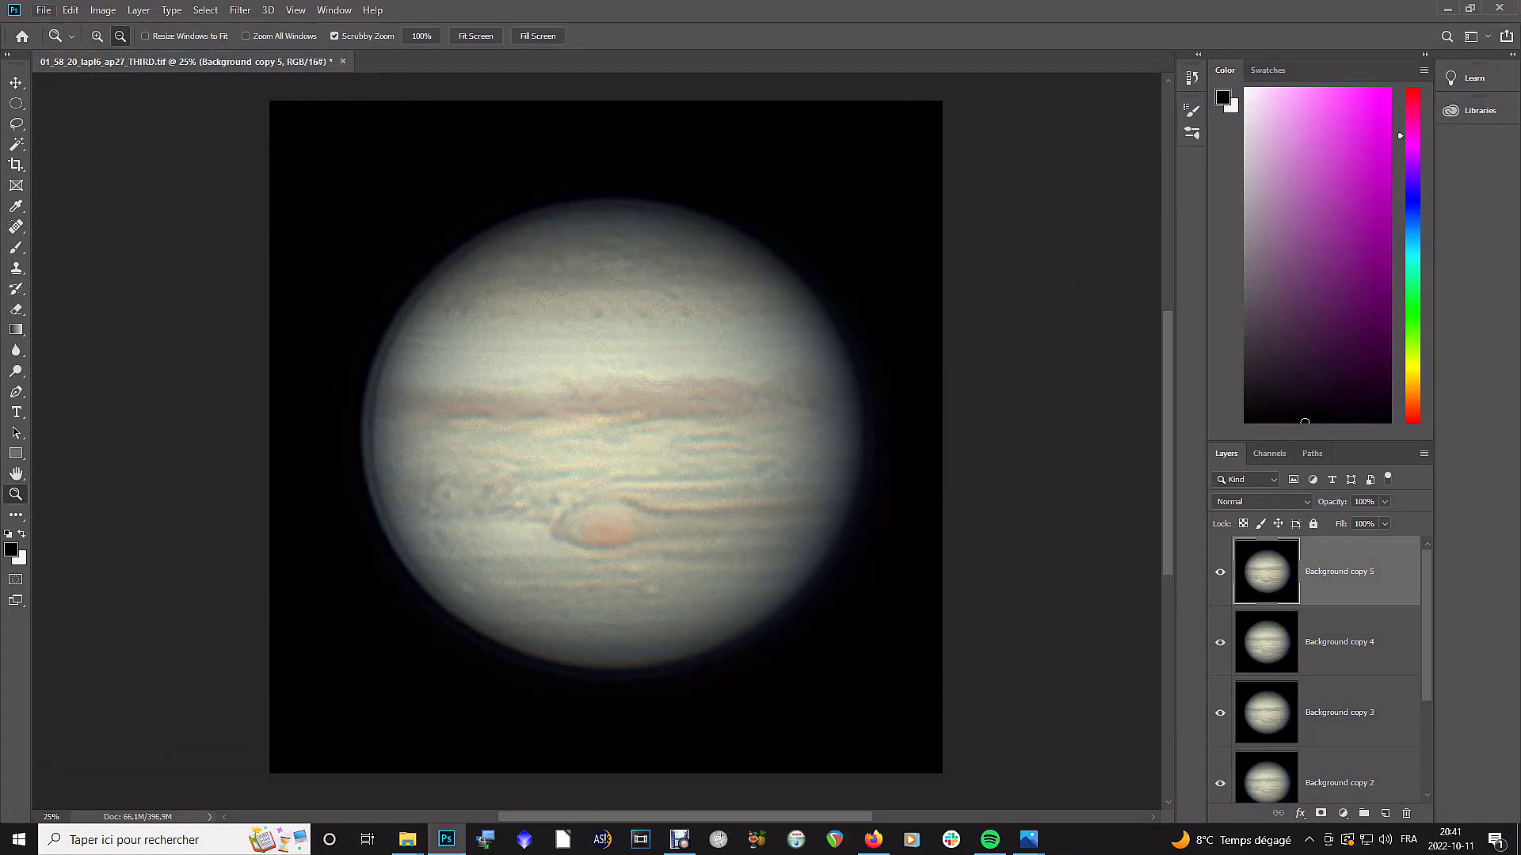
Step: Save the document, then set Vibrance to +15 and Saturation to +18
{"action": "left_click", "coordinate": [44, 10]}
{"action": "left_click", "coordinate": [56, 171]}
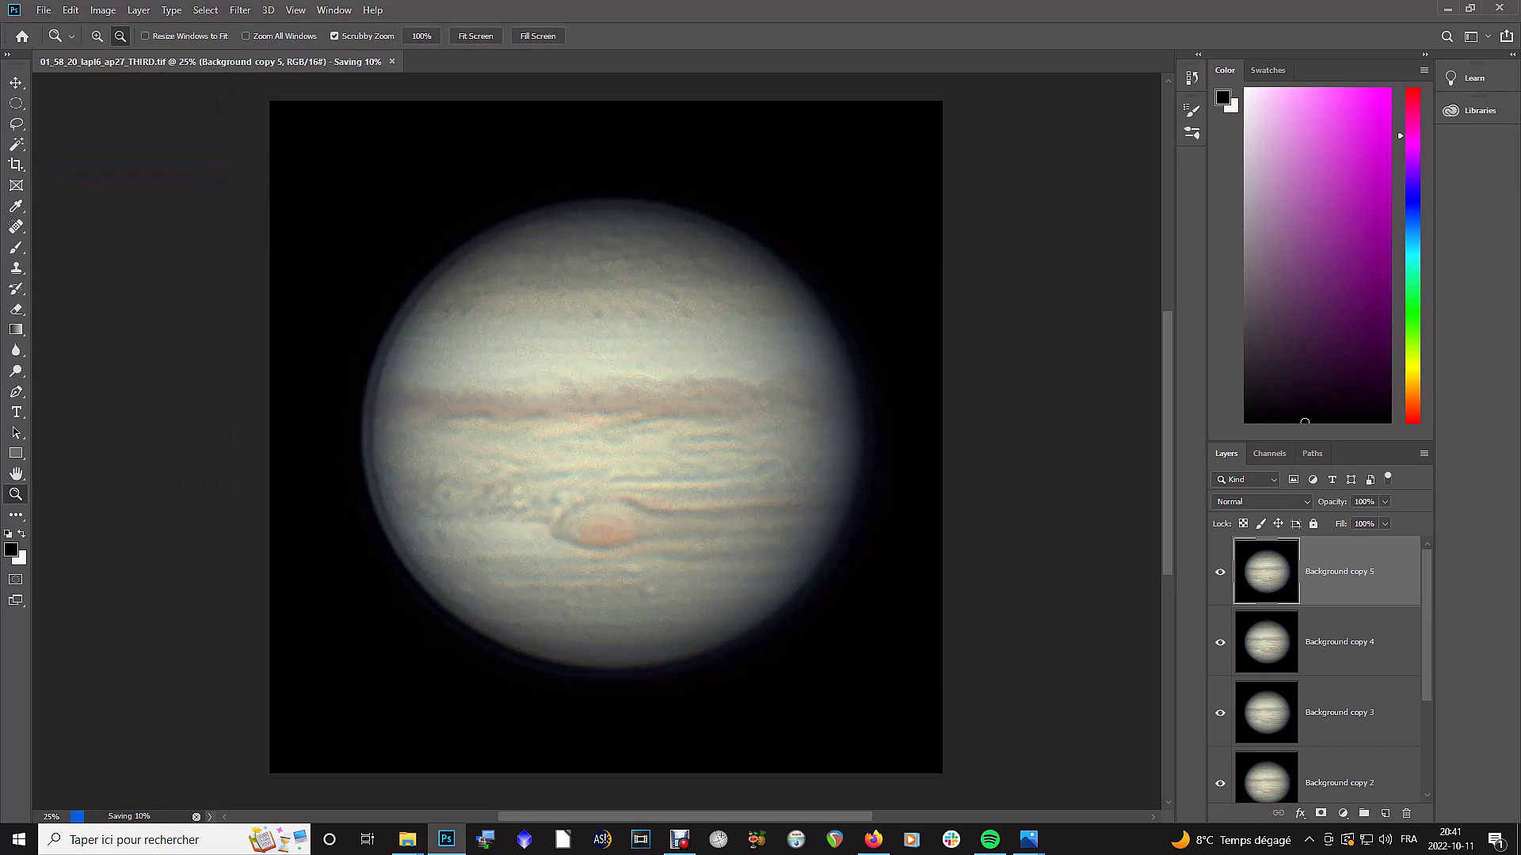
{"action": "left_click", "coordinate": [103, 10]}
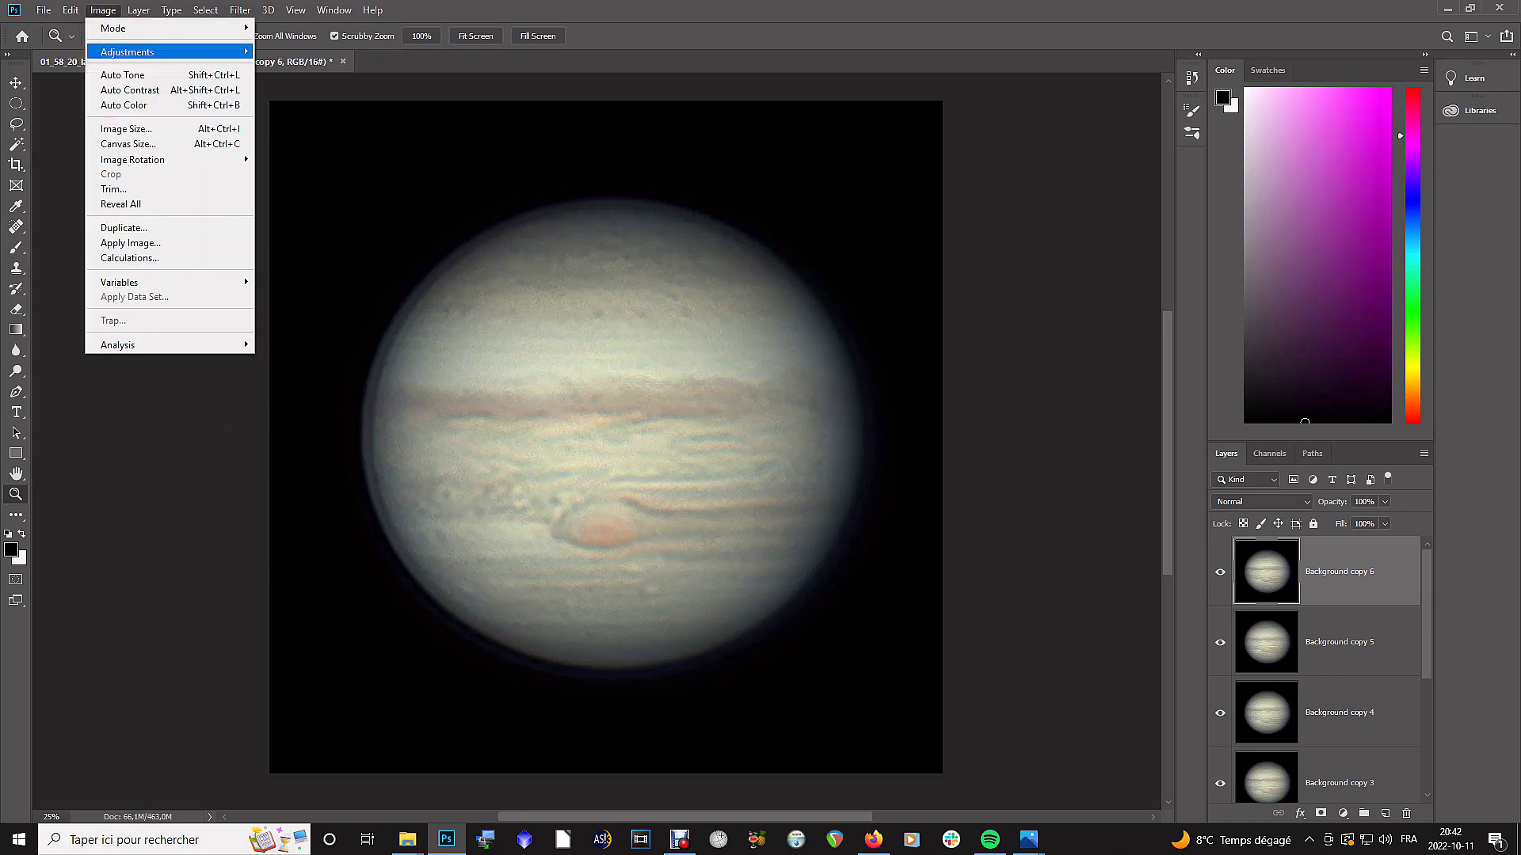
{"action": "mouse_move", "coordinate": [128, 52]}
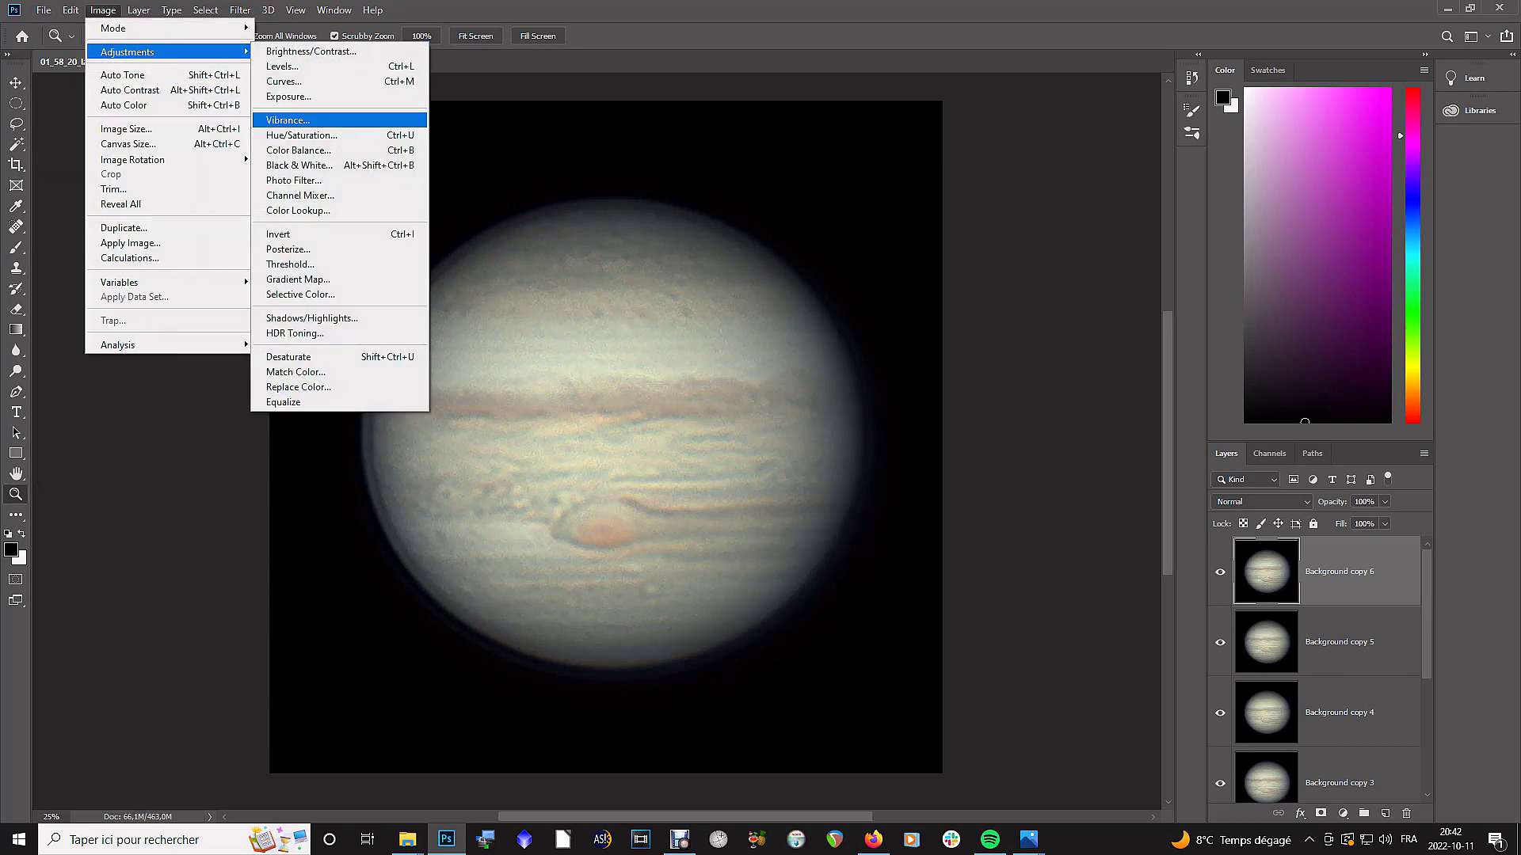
{"action": "left_click", "coordinate": [288, 119]}
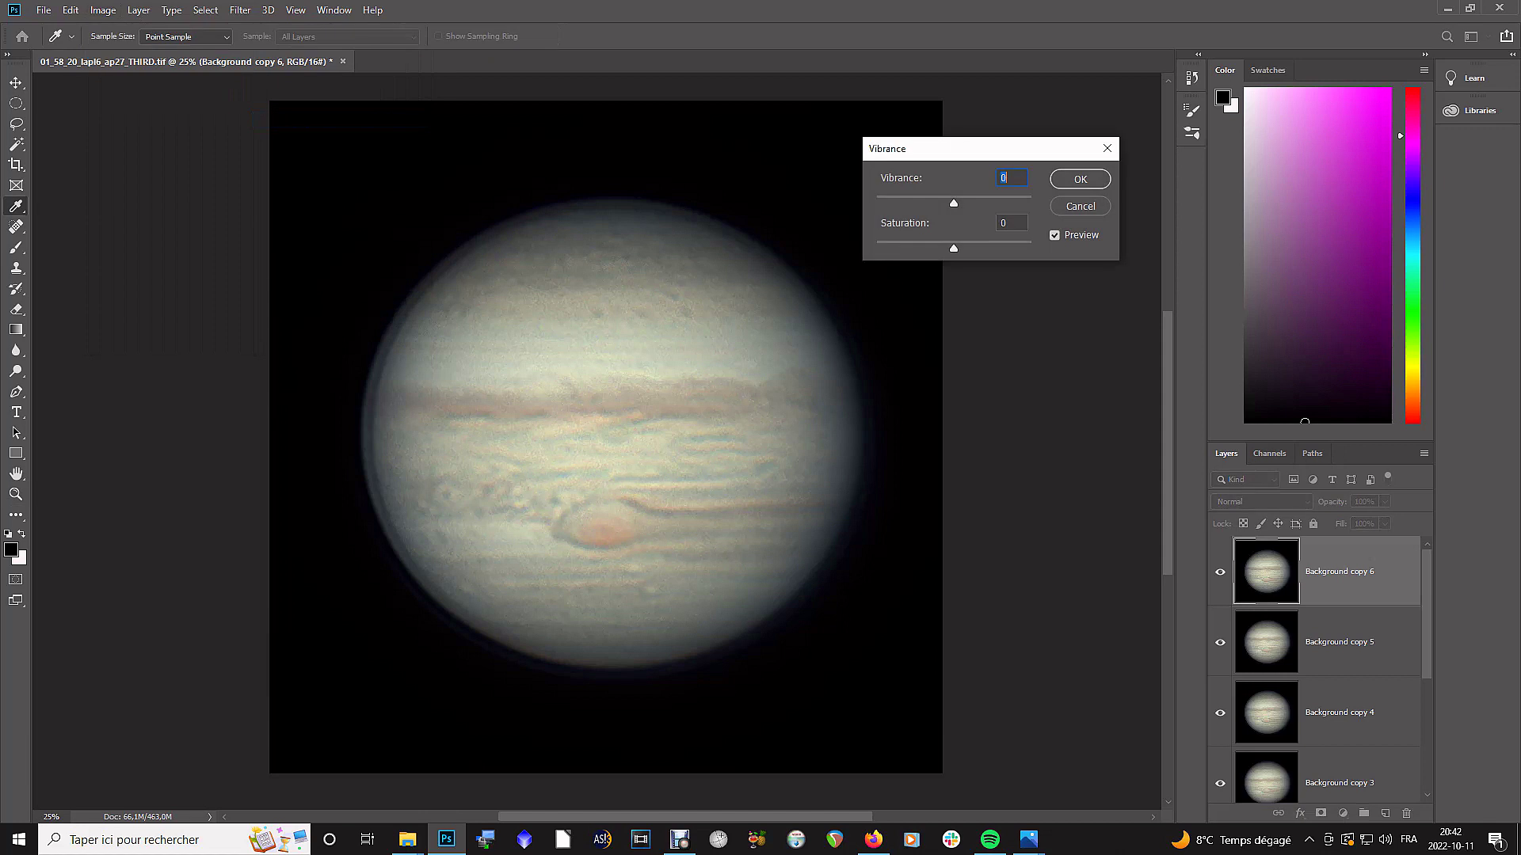
{"action": "left_click_drag", "start_coordinate": [954, 203], "coordinate": [965, 204]}
{"action": "key", "text": "Tab"}
{"action": "key", "text": "Up"}
{"action": "key", "text": "Up"}
{"action": "key", "text": "Up"}
{"action": "key", "text": "Up"}
{"action": "key", "text": "Up"}
{"action": "key", "text": "Up"}
{"action": "key", "text": "Up"}
{"action": "key", "text": "Up"}
{"action": "key", "text": "Up"}
{"action": "key", "text": "Up"}
{"action": "key", "text": "Up"}
{"action": "key", "text": "Up"}
{"action": "key", "text": "Up"}
{"action": "key", "text": "Up"}
{"action": "key", "text": "Up"}
{"action": "key", "text": "Up"}
{"action": "key", "text": "Up"}
{"action": "key", "text": "Up"}
Step: Compare the vibrance preview on and off, then apply the adjustment
{"action": "left_click", "coordinate": [1055, 235]}
{"action": "left_click", "coordinate": [1055, 235]}
{"action": "key", "text": "Return"}
{"action": "key", "text": "z"}
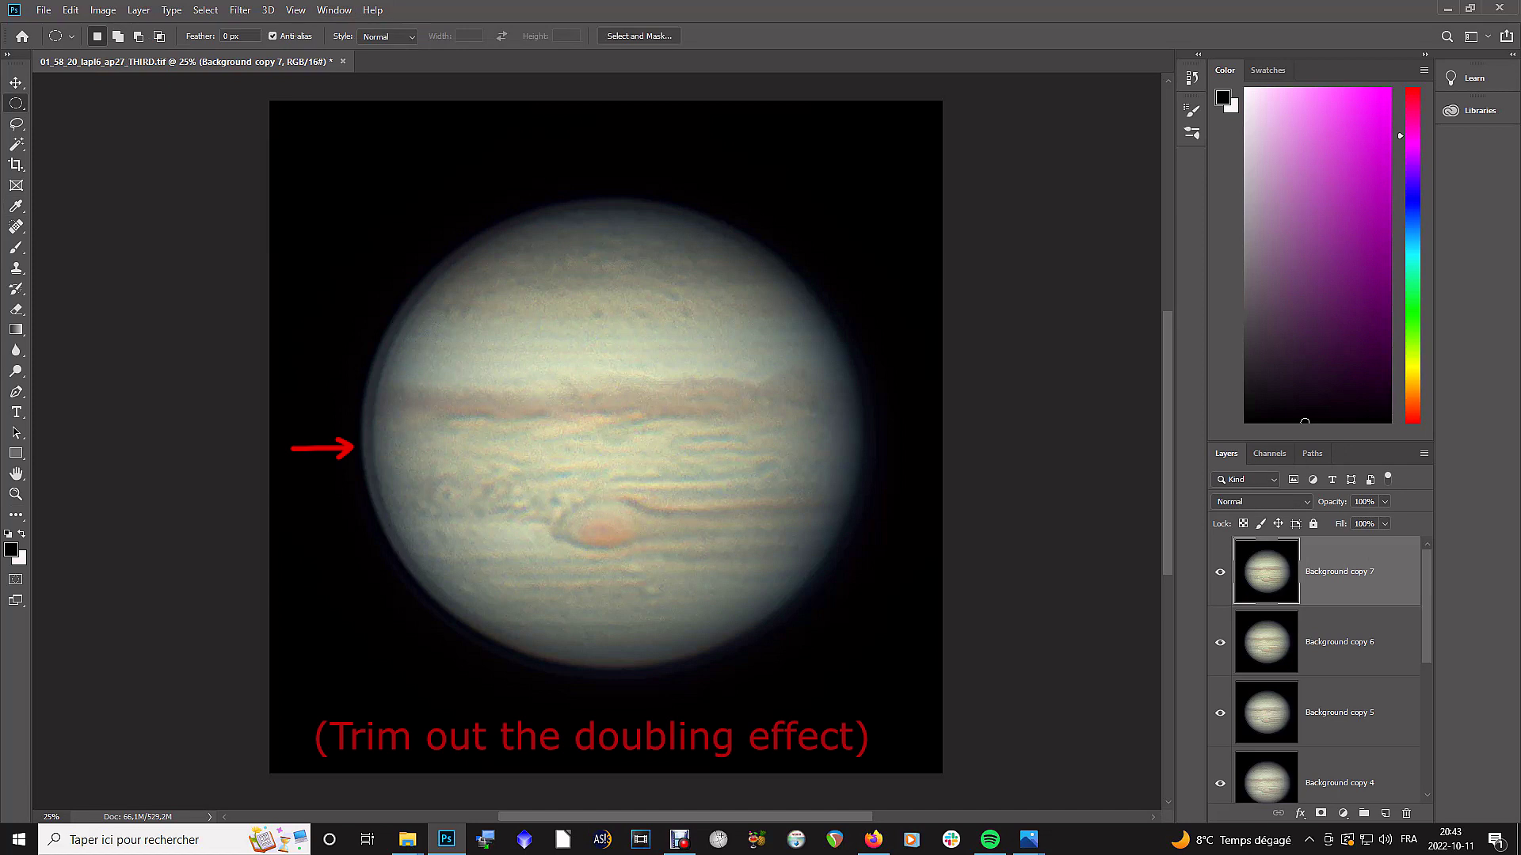
{"action": "right_click", "coordinate": [16, 103]}
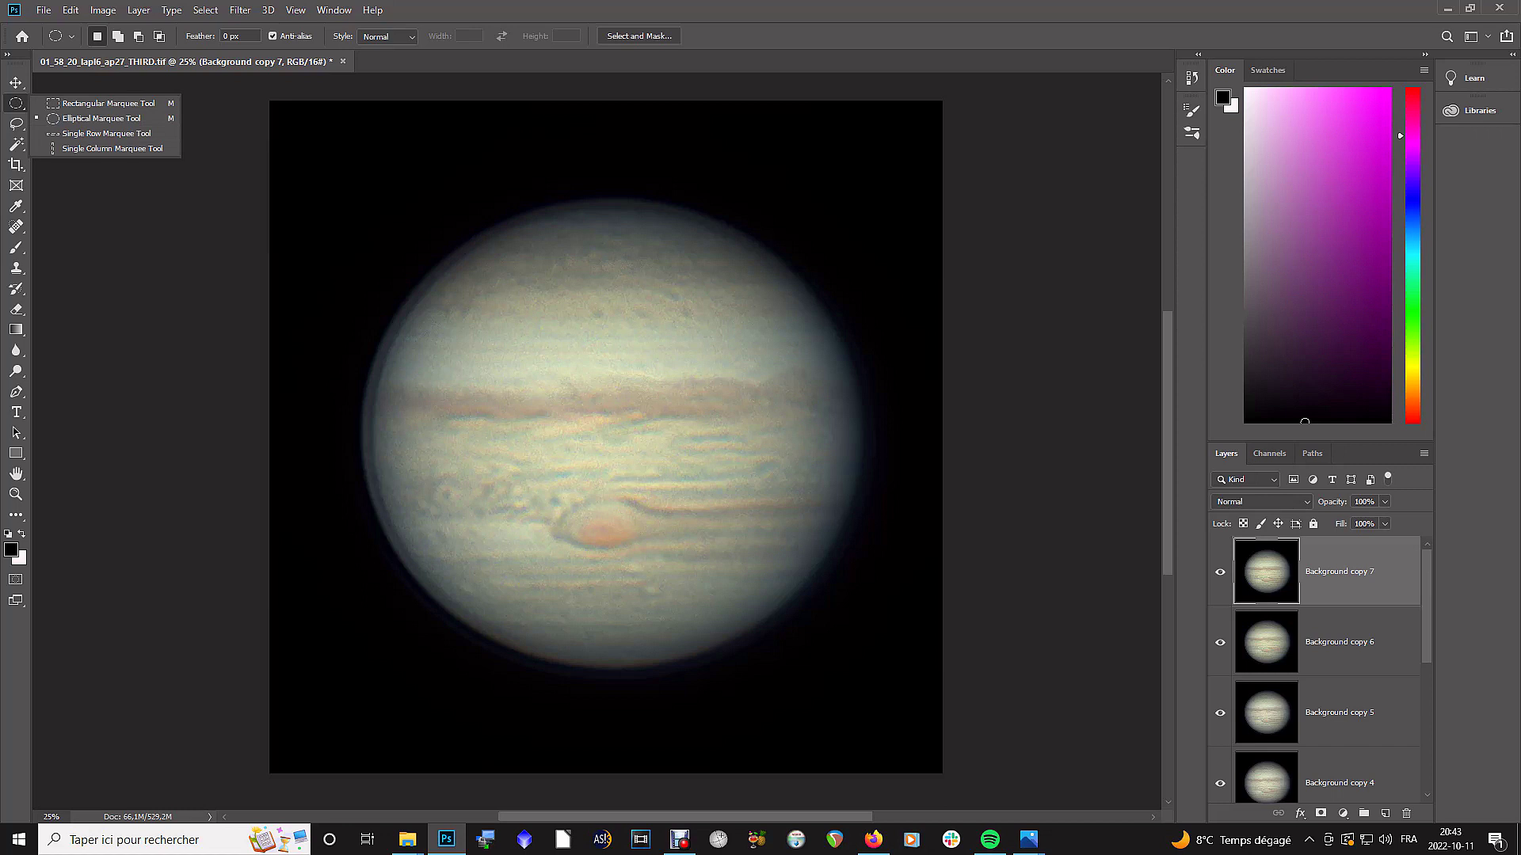
Step: Copy an elliptical selection of Jupiter's disc onto Layer 1, then select Background copy 7
{"action": "key", "text": "Escape"}
{"action": "left_click_drag", "start_coordinate": [360, 210], "coordinate": [850, 673]}
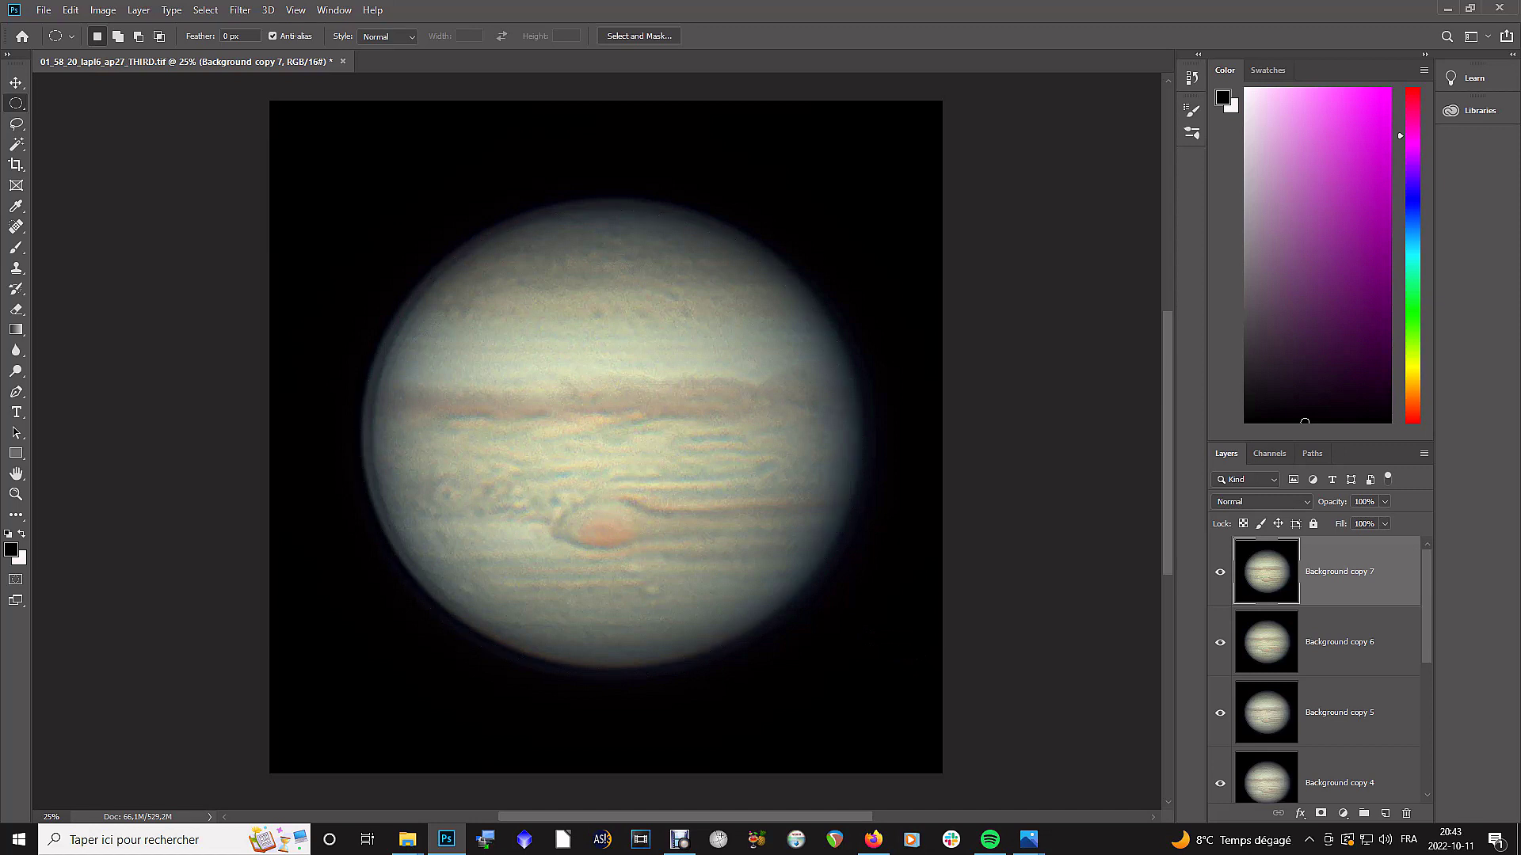
{"action": "mouse_move", "coordinate": [714, 534]}
{"action": "left_mouse_down"}
{"action": "mouse_move", "coordinate": [727, 540]}
{"action": "mouse_move", "coordinate": [733, 495]}
{"action": "left_mouse_up"}
{"action": "left_click_drag", "start_coordinate": [729, 492], "coordinate": [726, 489]}
{"action": "key", "text": "ctrl+j"}
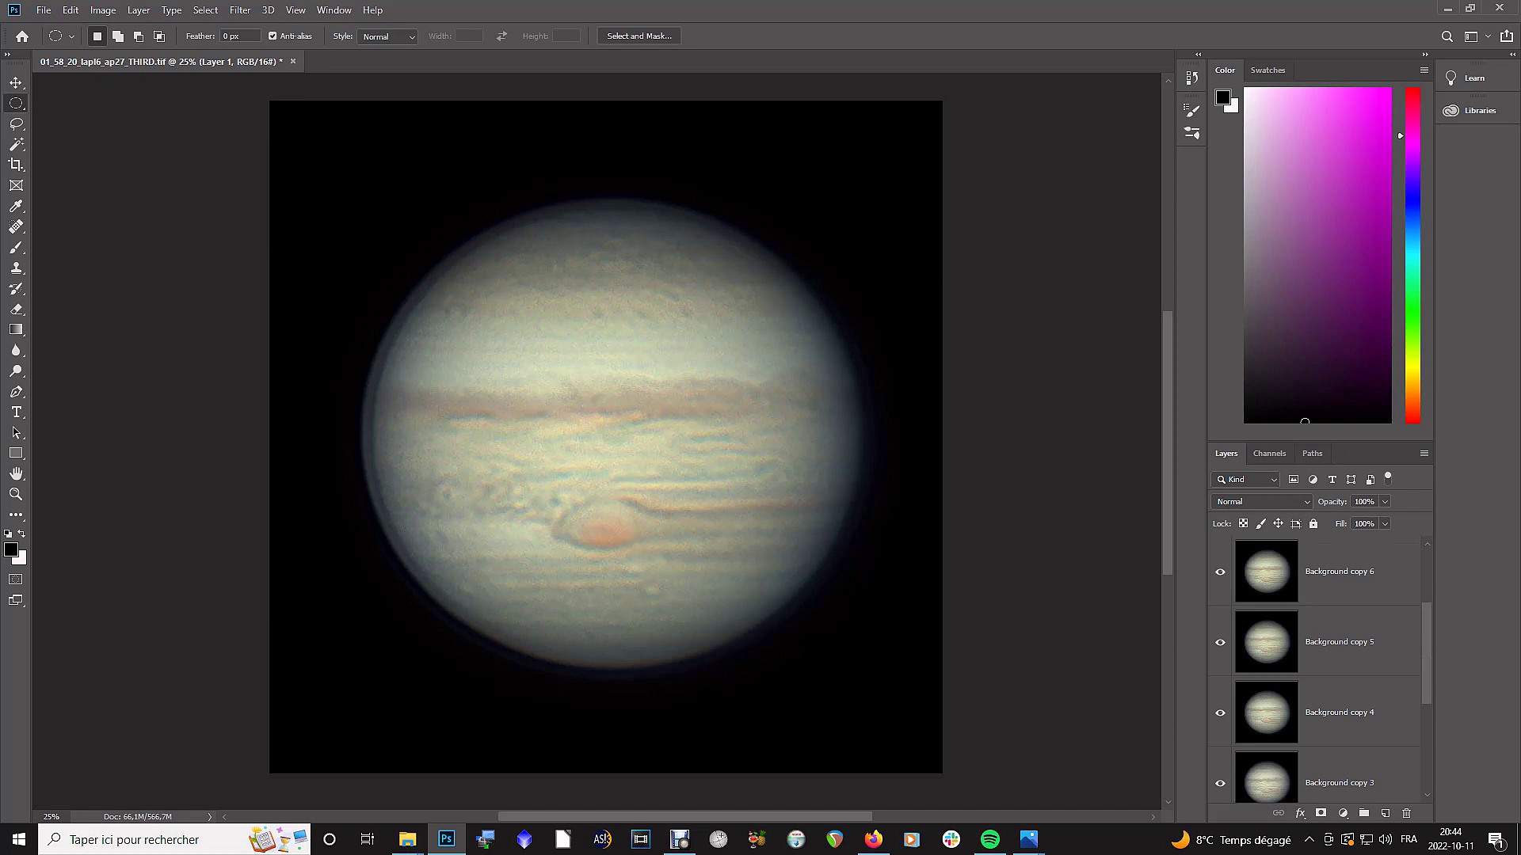
{"action": "left_click", "coordinate": [1339, 642]}
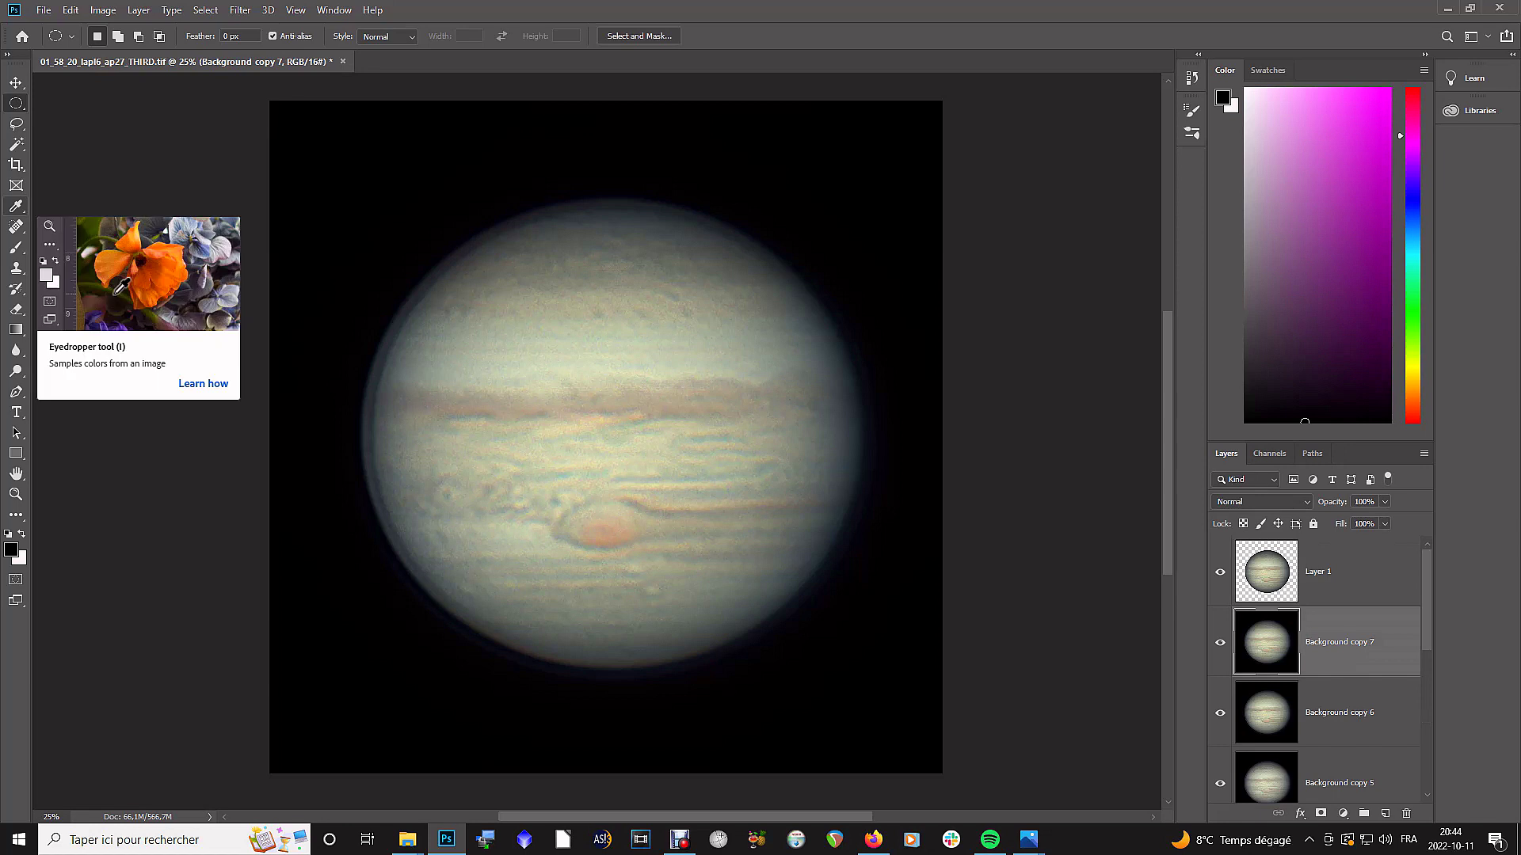
{"action": "left_click", "coordinate": [16, 207]}
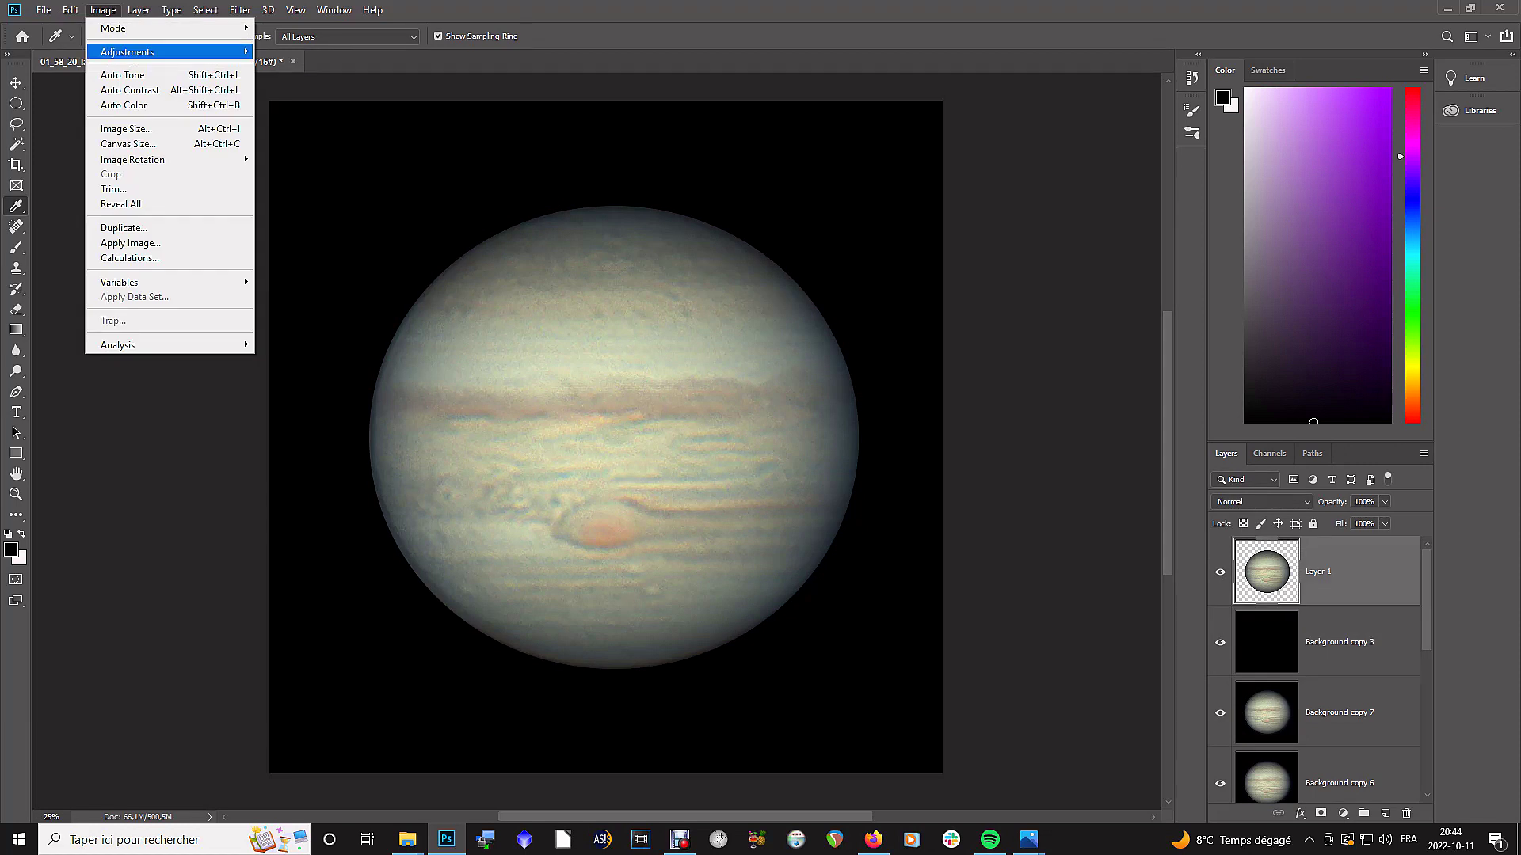
Step: Open Shadows/Highlights and set both Shadows and Highlights Amount to 1, previewing the effect
{"action": "mouse_move", "coordinate": [128, 53]}
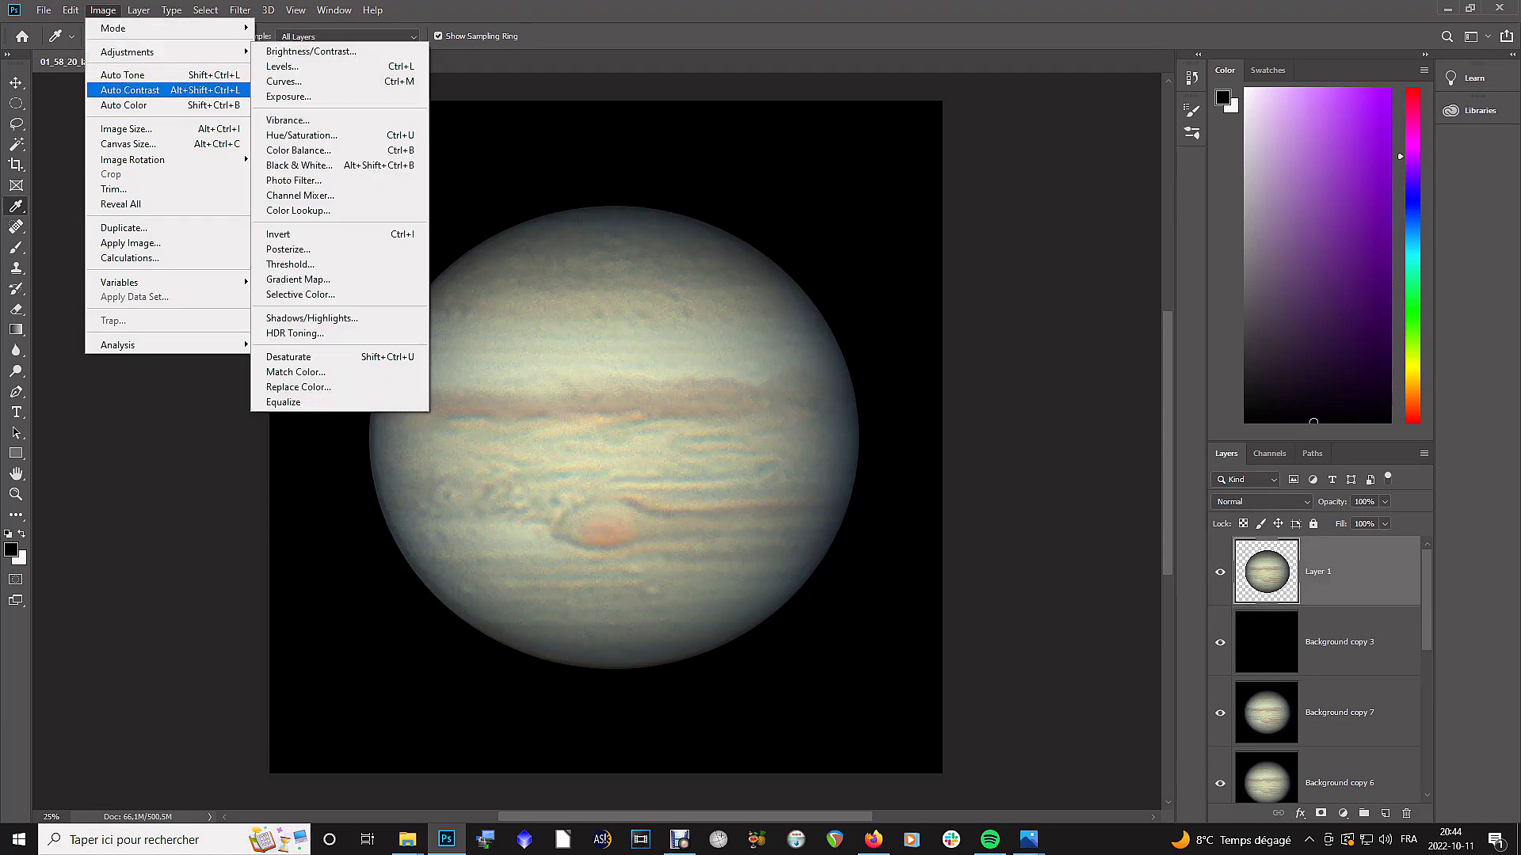
{"action": "left_click", "coordinate": [312, 319]}
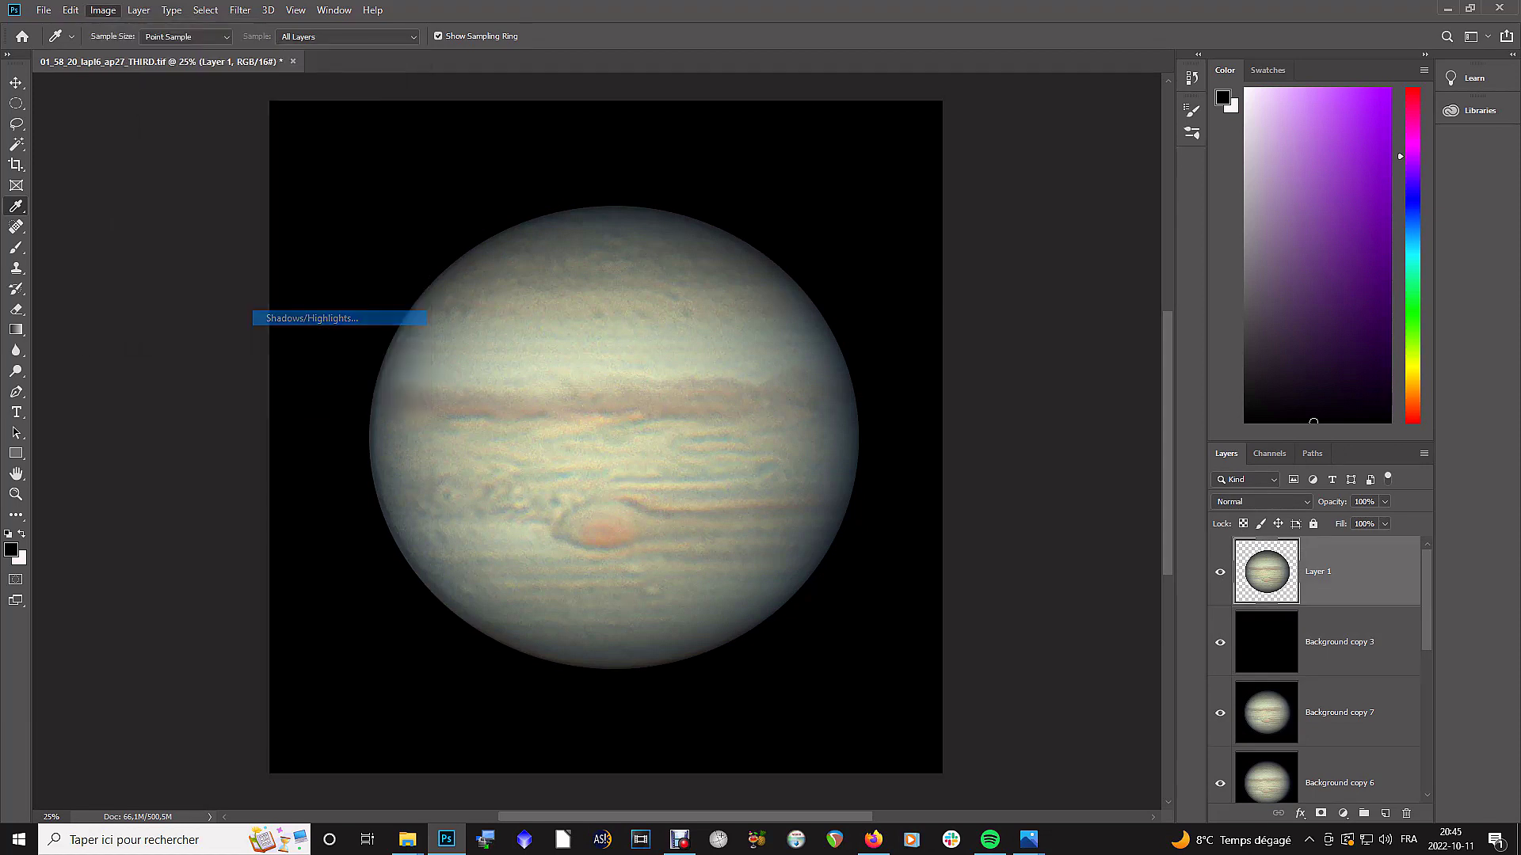
{"action": "type", "text": "6"}
{"action": "key", "text": "Down"}
{"action": "key", "text": "Down"}
{"action": "key", "text": "Down"}
{"action": "key", "text": "Down"}
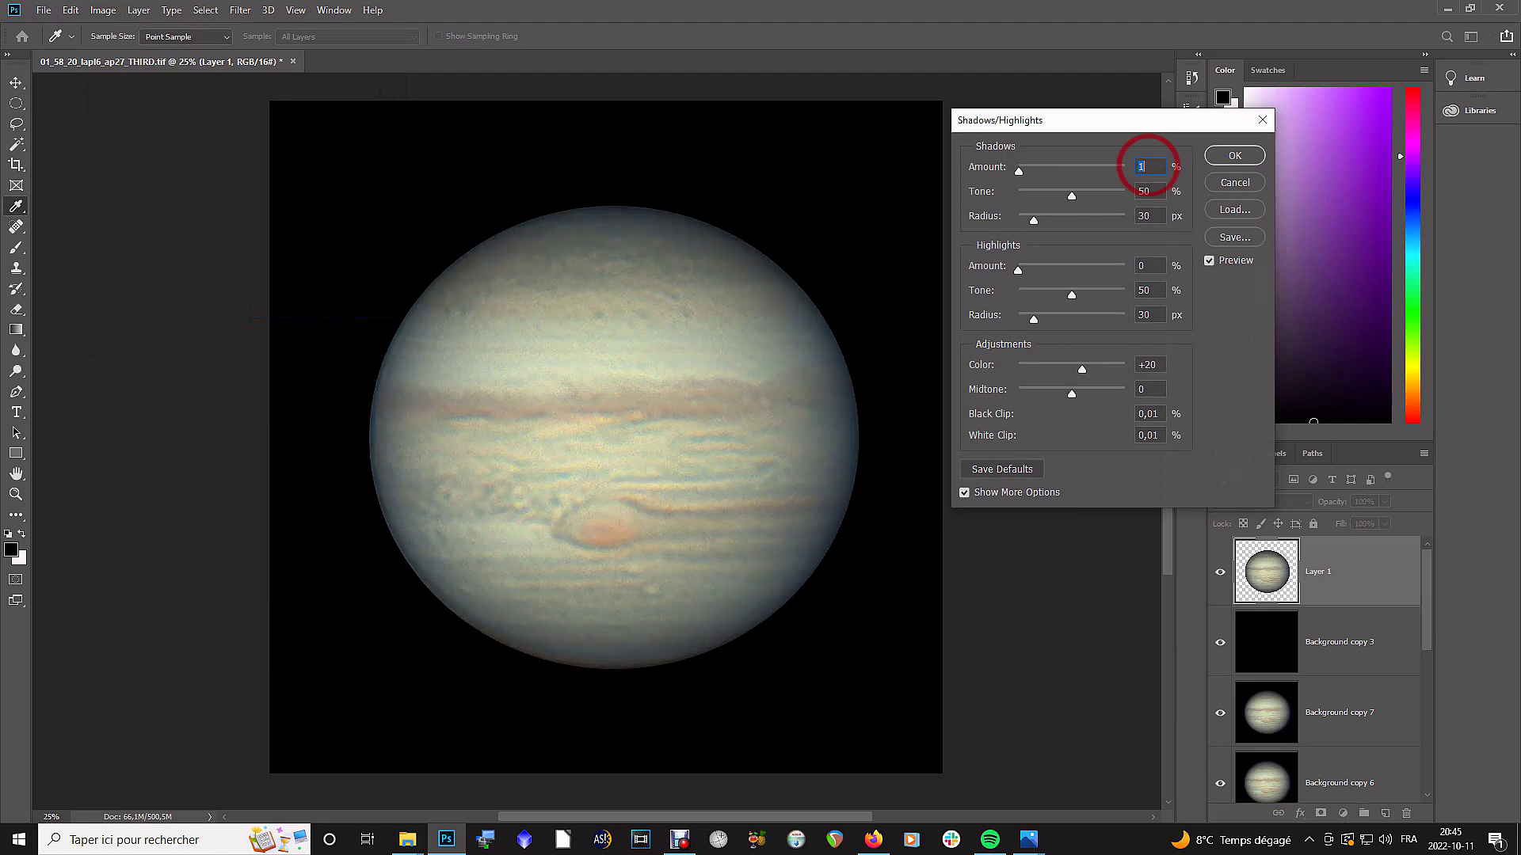
{"action": "left_click_drag", "start_coordinate": [1018, 271], "coordinate": [1019, 271]}
{"action": "left_click", "coordinate": [1210, 260]}
{"action": "left_click", "coordinate": [1210, 260]}
{"action": "left_click", "coordinate": [1210, 260]}
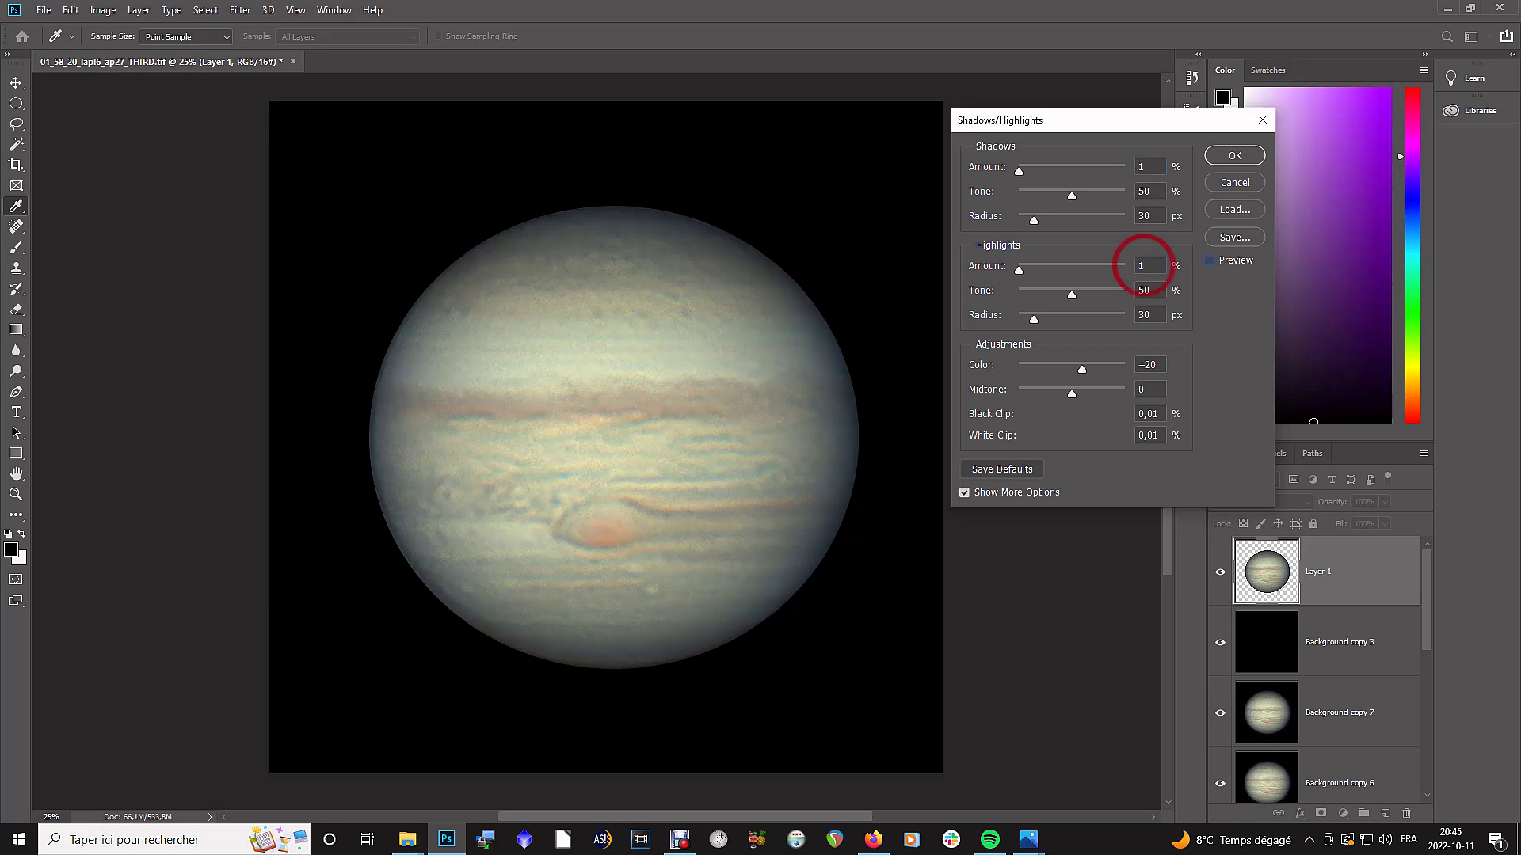
{"action": "key", "text": "p"}
{"action": "key", "text": "p"}
{"action": "left_click", "coordinate": [1209, 261]}
{"action": "left_click", "coordinate": [1208, 261]}
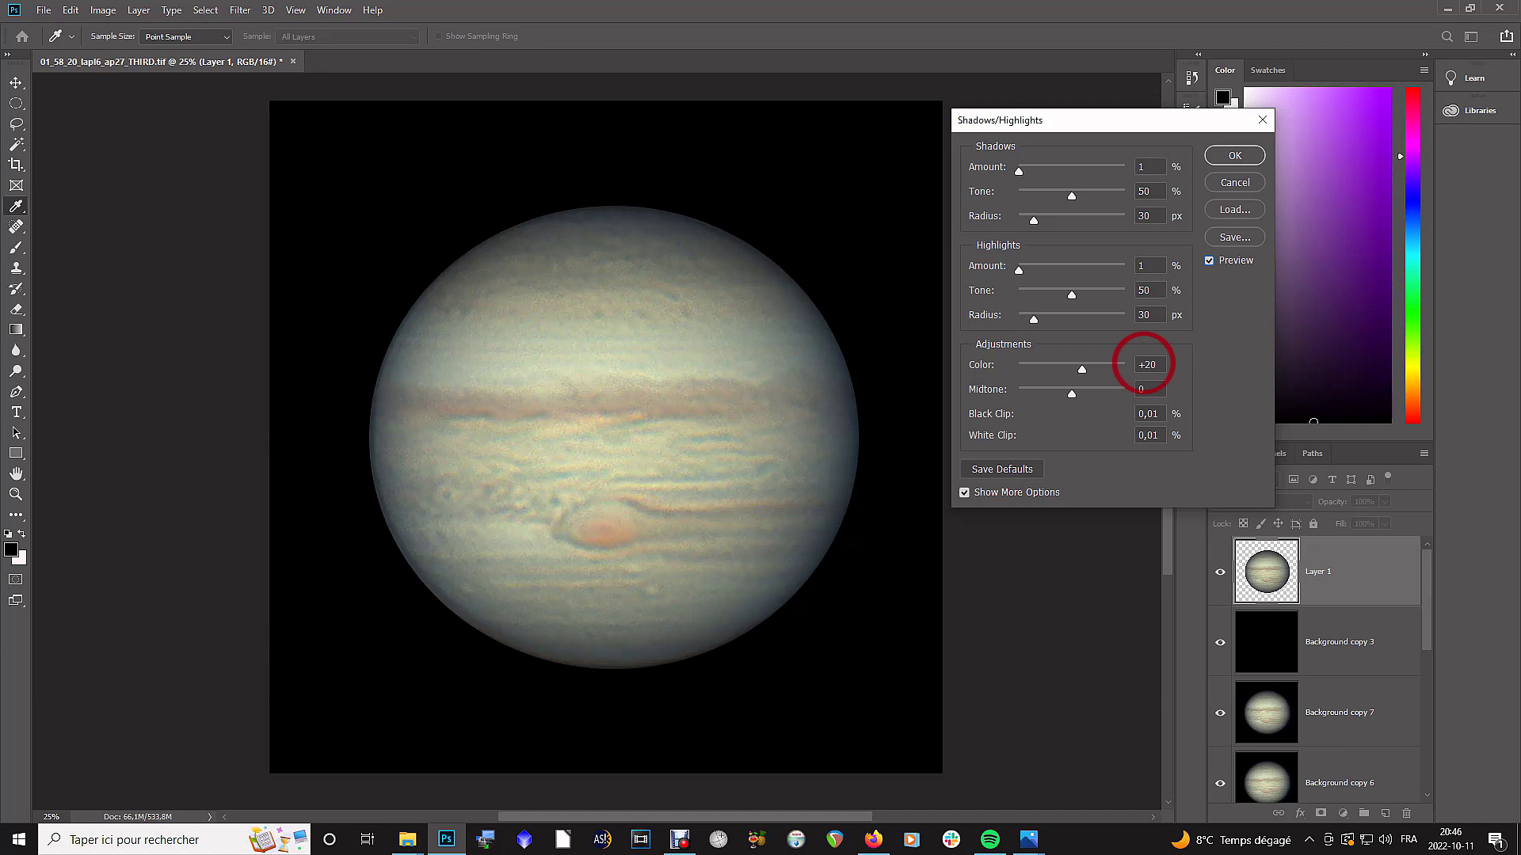
Step: Raise Color to +48, apply Shadows/Highlights, and duplicate the Jupiter disc layer
{"action": "mouse_move", "coordinate": [1082, 370]}
{"action": "left_mouse_down"}
{"action": "mouse_move", "coordinate": [1058, 370]}
{"action": "mouse_move", "coordinate": [1096, 370]}
{"action": "left_mouse_up"}
{"action": "key", "text": "ctrl+a"}
{"action": "left_click", "coordinate": [1208, 261]}
{"action": "left_click", "coordinate": [1208, 260]}
{"action": "left_click", "coordinate": [1208, 261]}
{"action": "left_click", "coordinate": [1208, 260]}
{"action": "key", "text": "Return"}
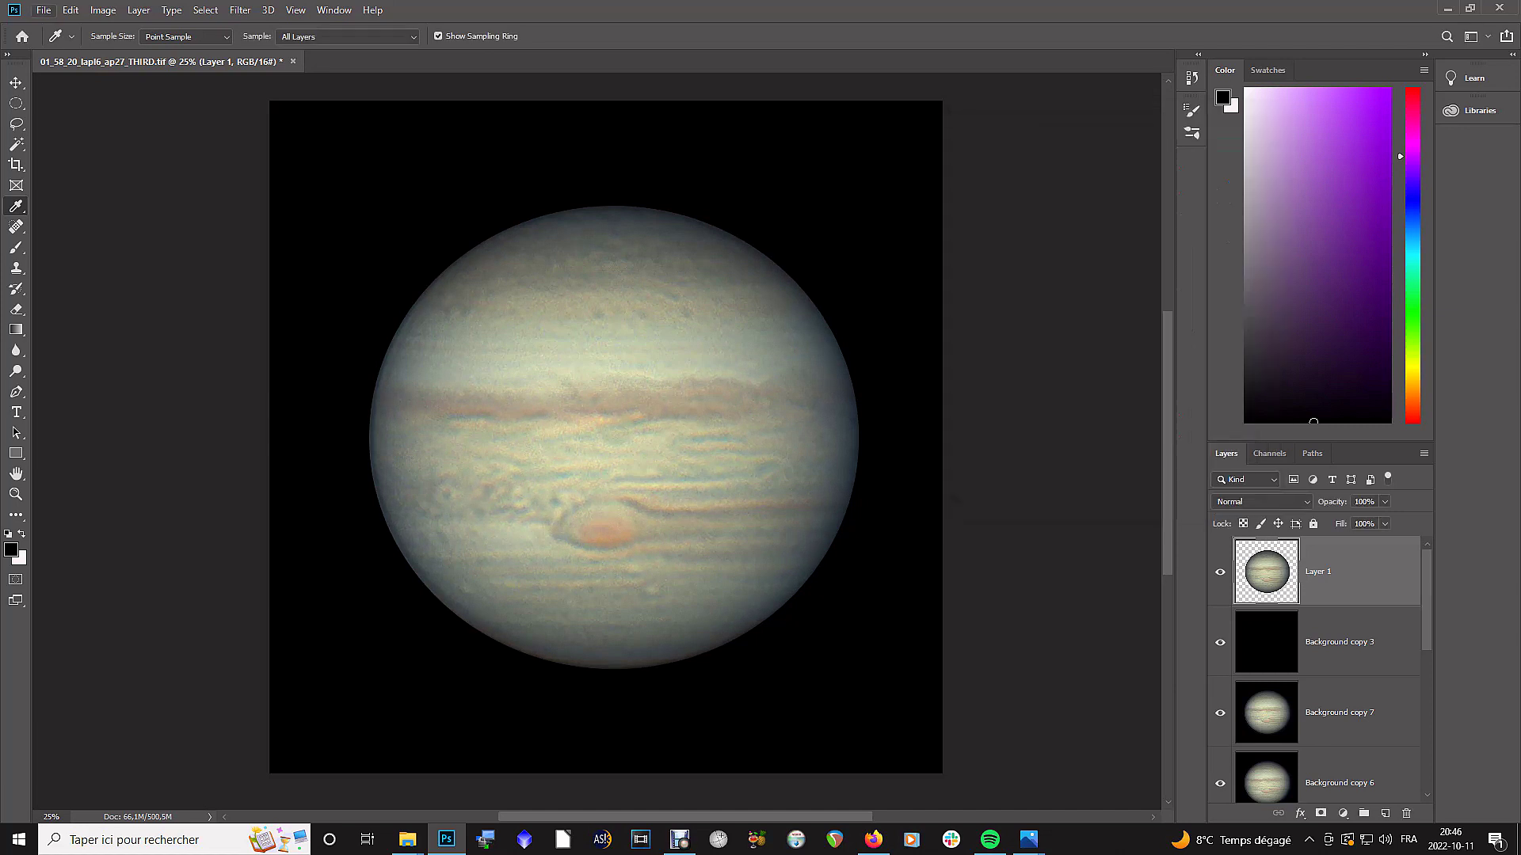
{"action": "key", "text": "ctrl+j"}
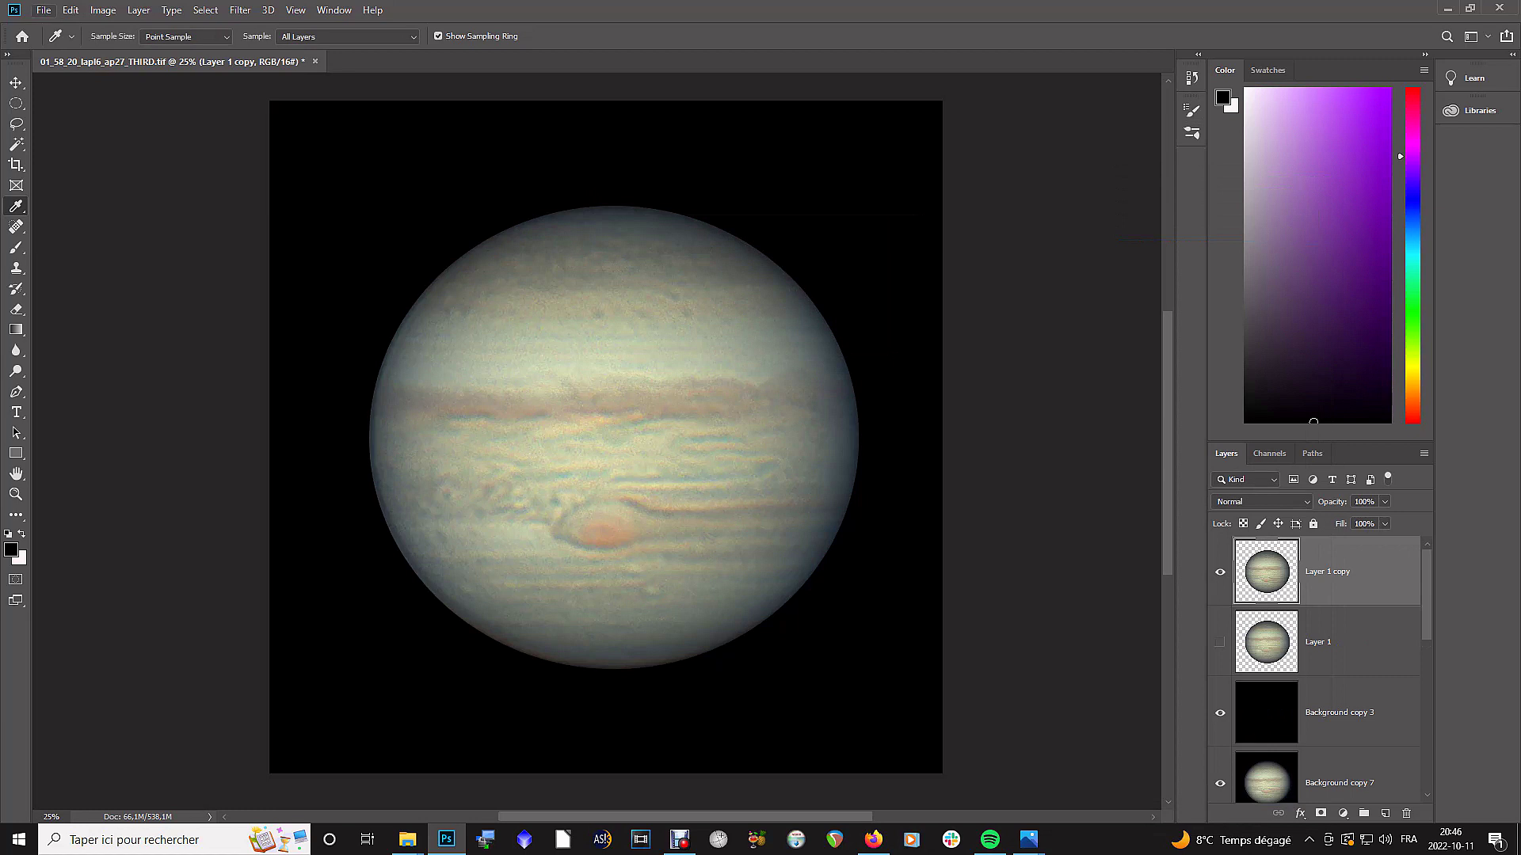
Step: Scale the Layer 1 copy disc down to about 64% and centre it
{"action": "key", "text": "alt+e"}
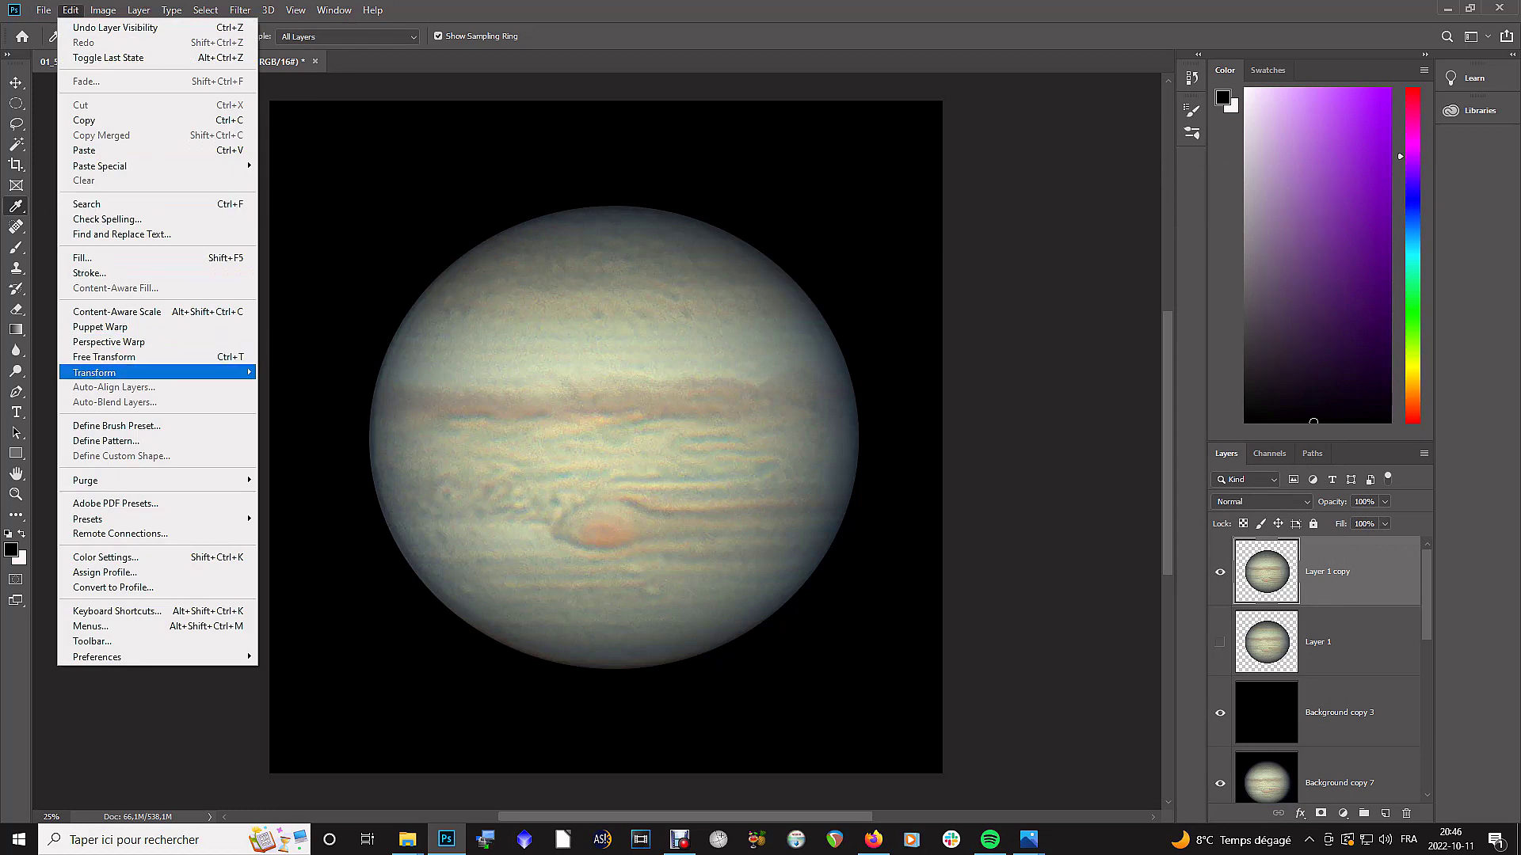
{"action": "mouse_move", "coordinate": [106, 372]}
{"action": "left_click", "coordinate": [282, 395]}
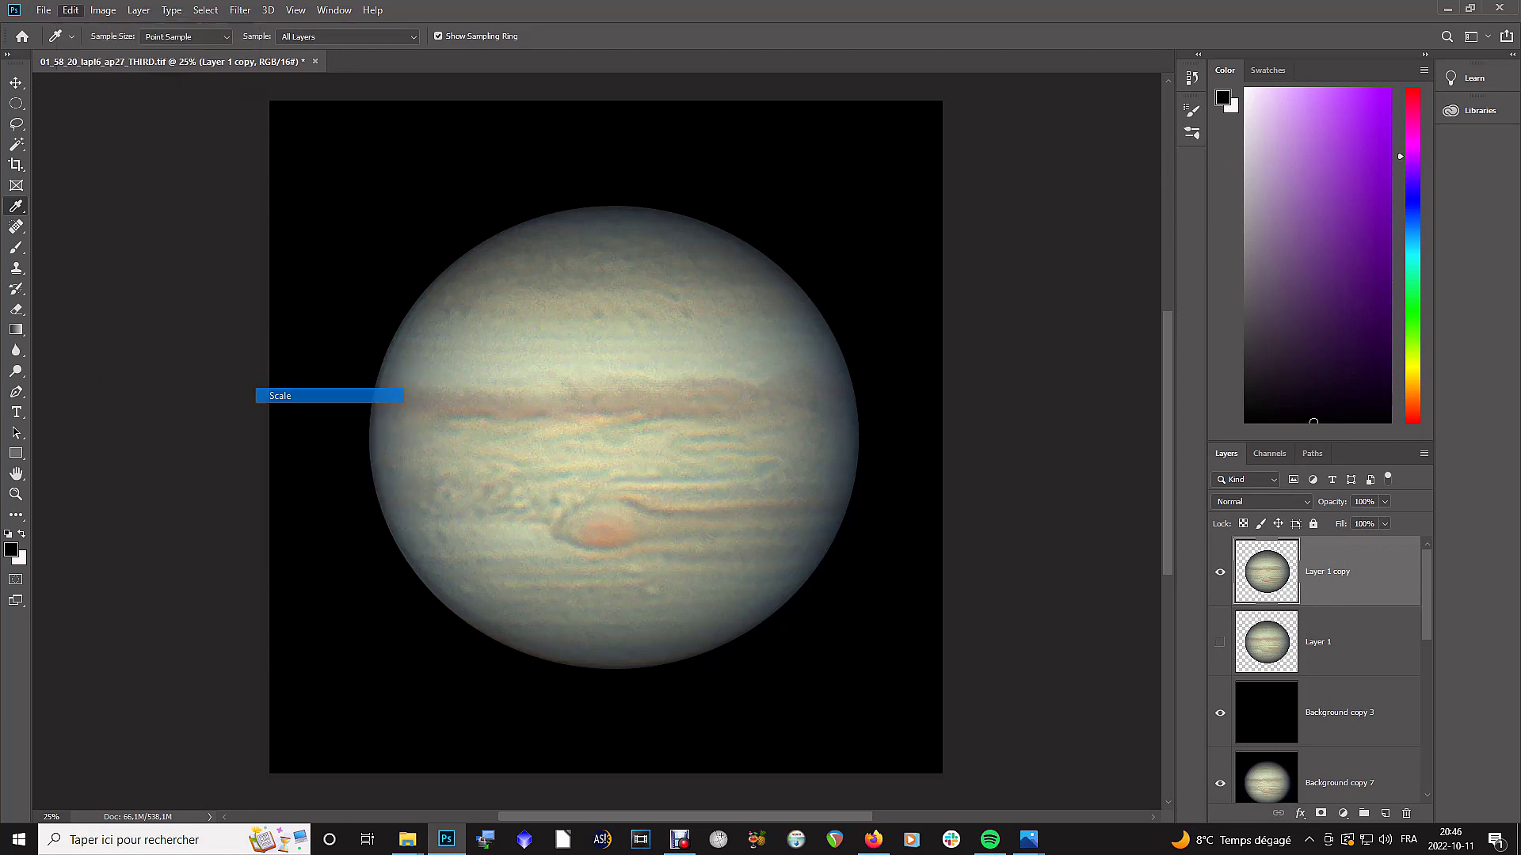
{"action": "left_click_drag", "start_coordinate": [857, 205], "coordinate": [678, 366]}
{"action": "left_click_drag", "start_coordinate": [549, 456], "coordinate": [633, 378]}
{"action": "key", "text": "Return"}
Step: Hide Background copy 7, 6, 4, 2 and the Background copy layer
{"action": "key", "text": "z"}
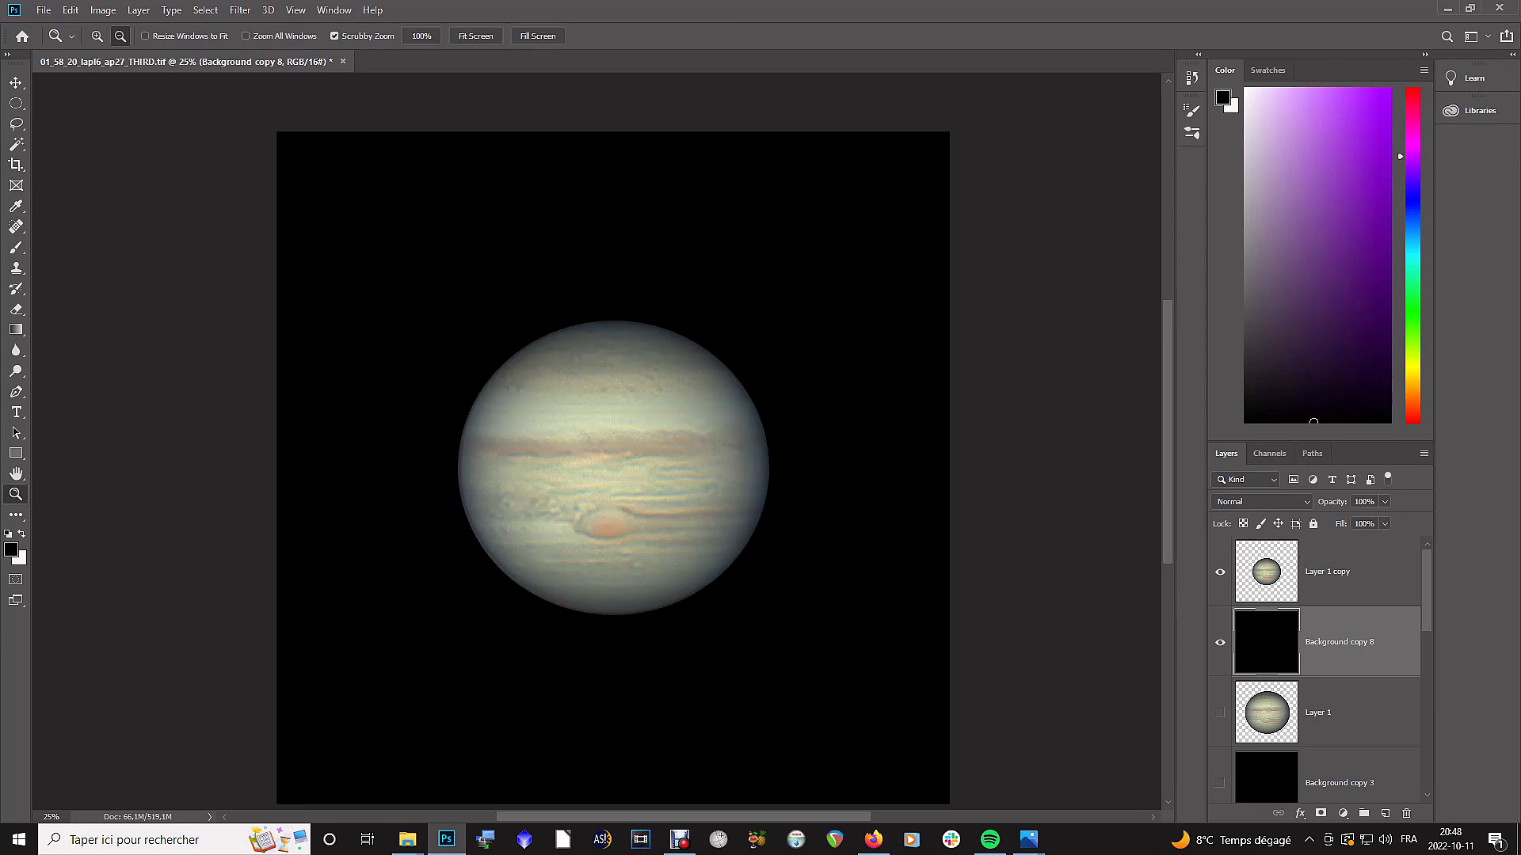
{"action": "scroll", "coordinate": [1327, 670], "scroll_direction": "down", "scroll_amount": 3}
{"action": "left_click", "coordinate": [1219, 642]}
{"action": "left_click", "coordinate": [1220, 712]}
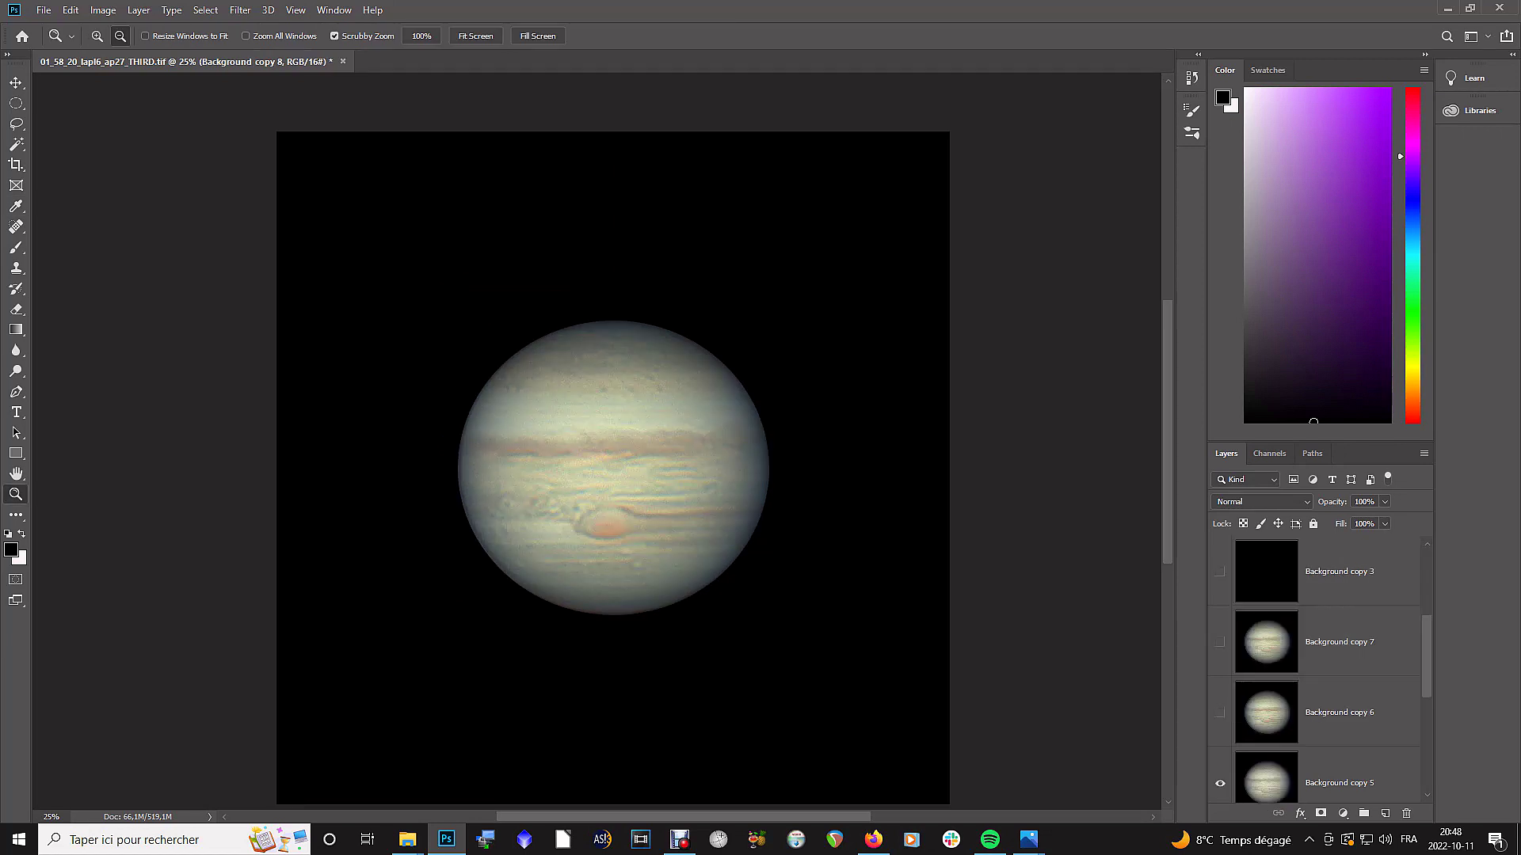
{"action": "scroll", "coordinate": [1327, 670], "scroll_direction": "down", "scroll_amount": 3}
{"action": "left_click", "coordinate": [1220, 642]}
{"action": "left_click", "coordinate": [1220, 713]}
{"action": "left_click", "coordinate": [1220, 783]}
{"action": "scroll", "coordinate": [1220, 777], "scroll_direction": "down", "scroll_amount": 1}
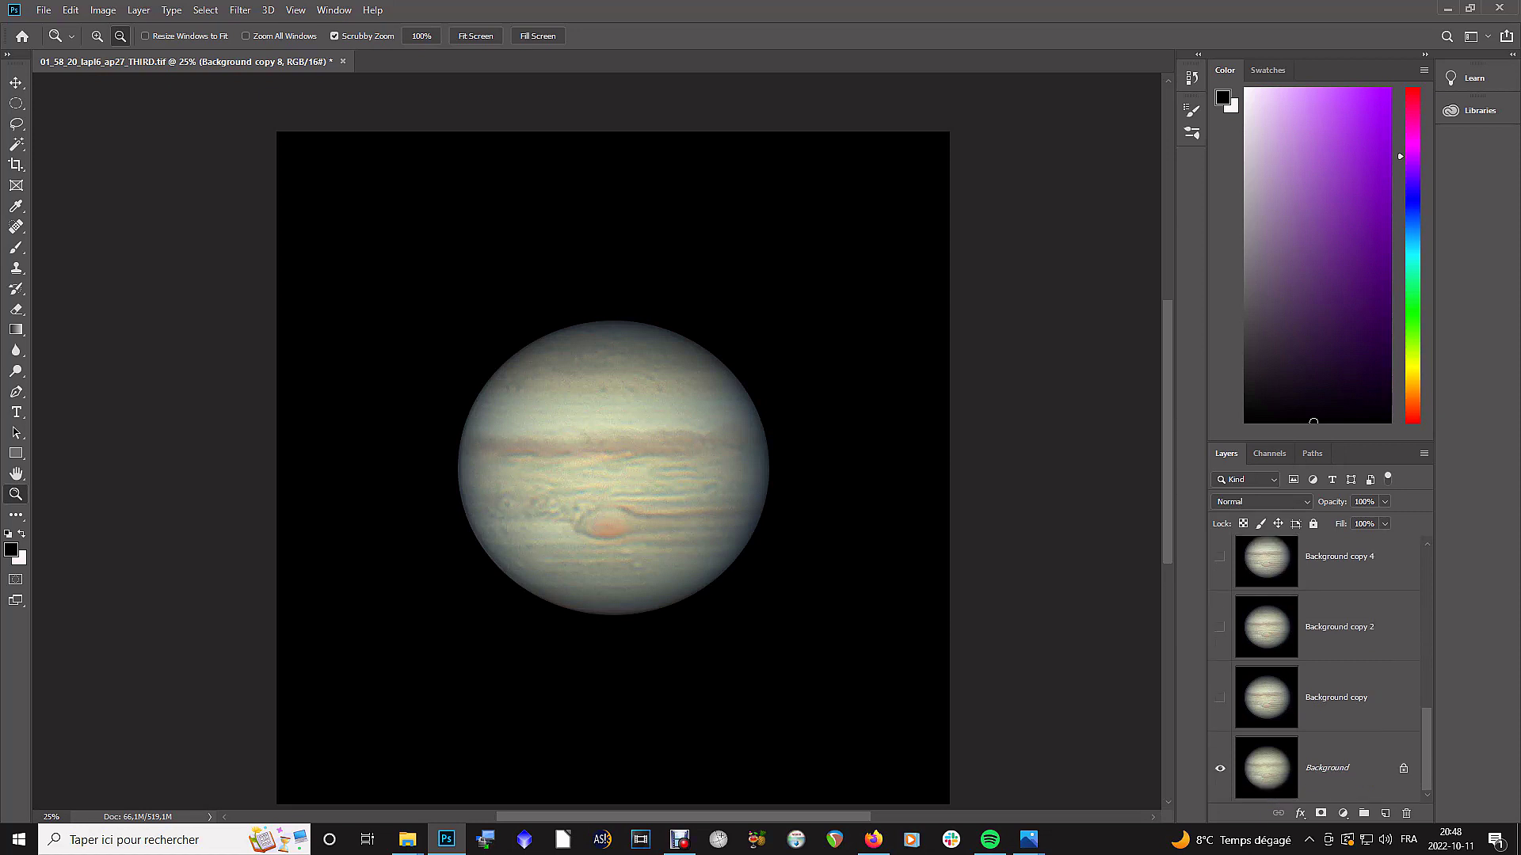
{"action": "scroll", "coordinate": [1315, 670], "scroll_direction": "up", "scroll_amount": 8}
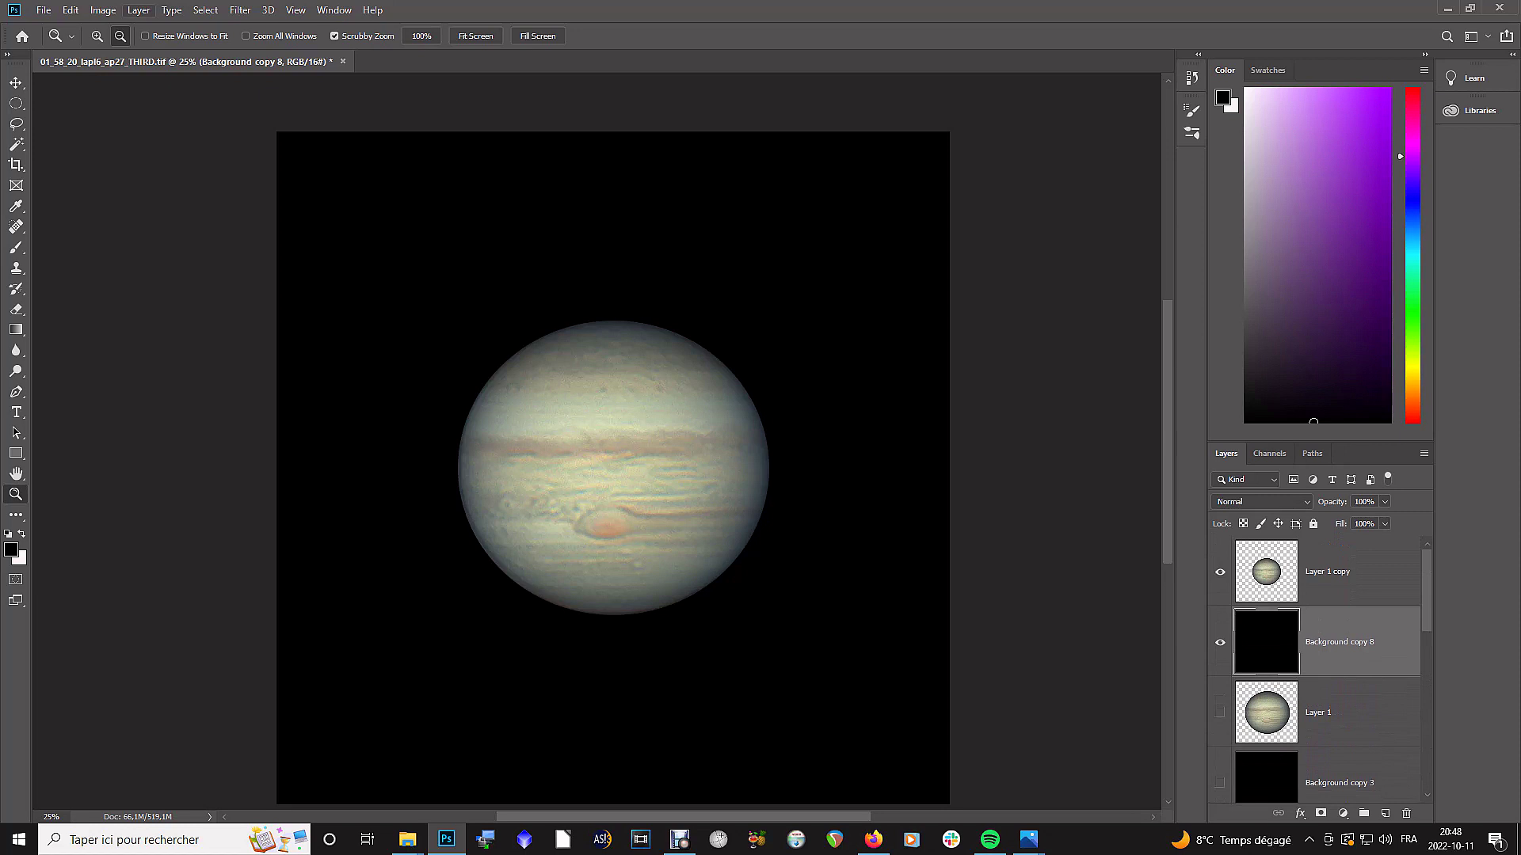
Step: Merge visible layers into Background copy 8 and show Layer 1 again
{"action": "left_click", "coordinate": [139, 10]}
{"action": "left_click", "coordinate": [167, 598]}
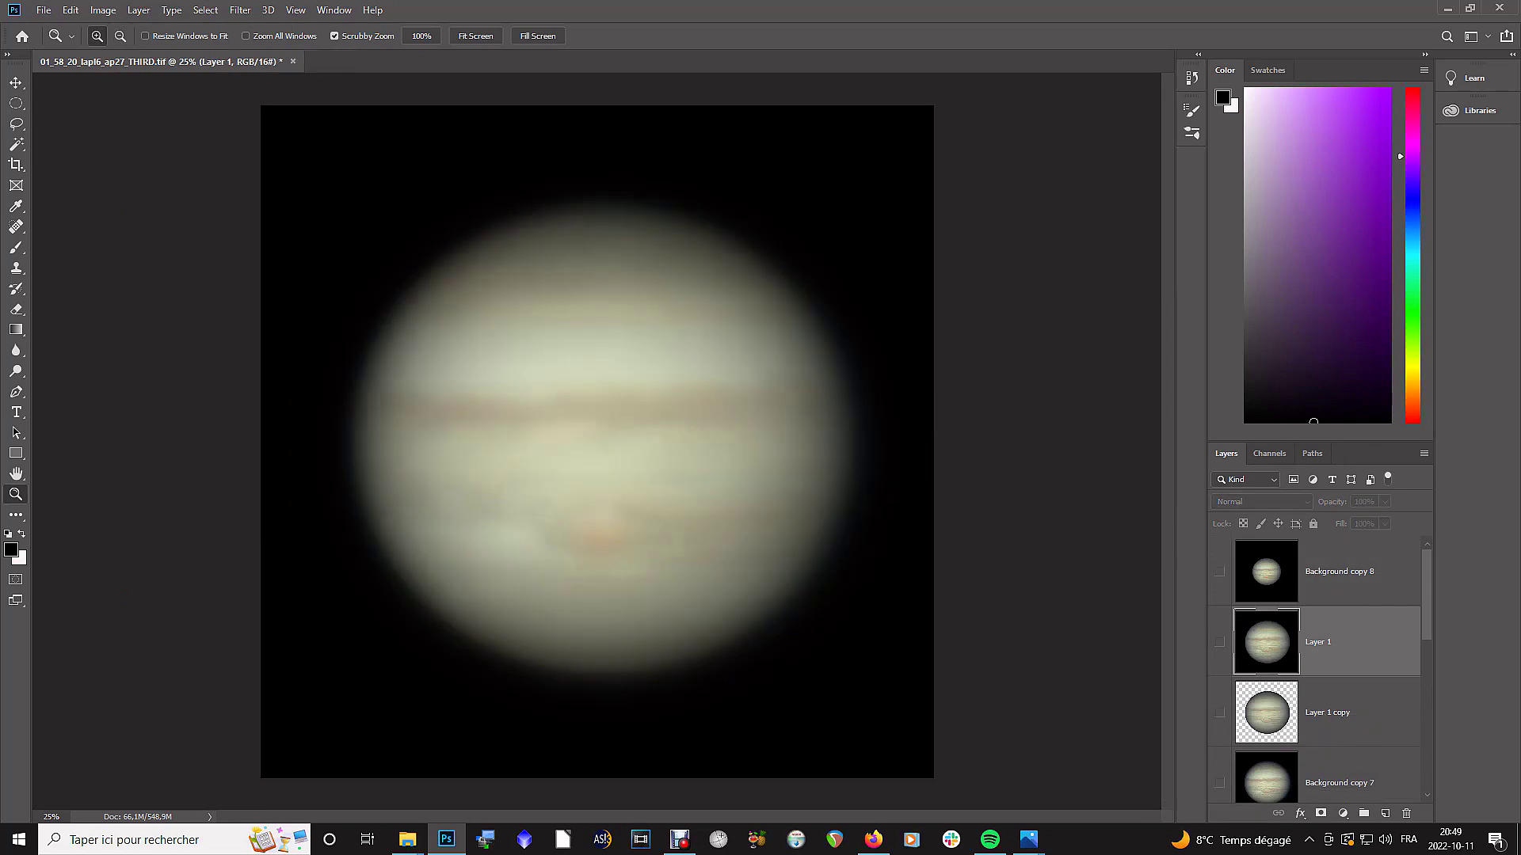
{"action": "left_click", "coordinate": [1220, 642]}
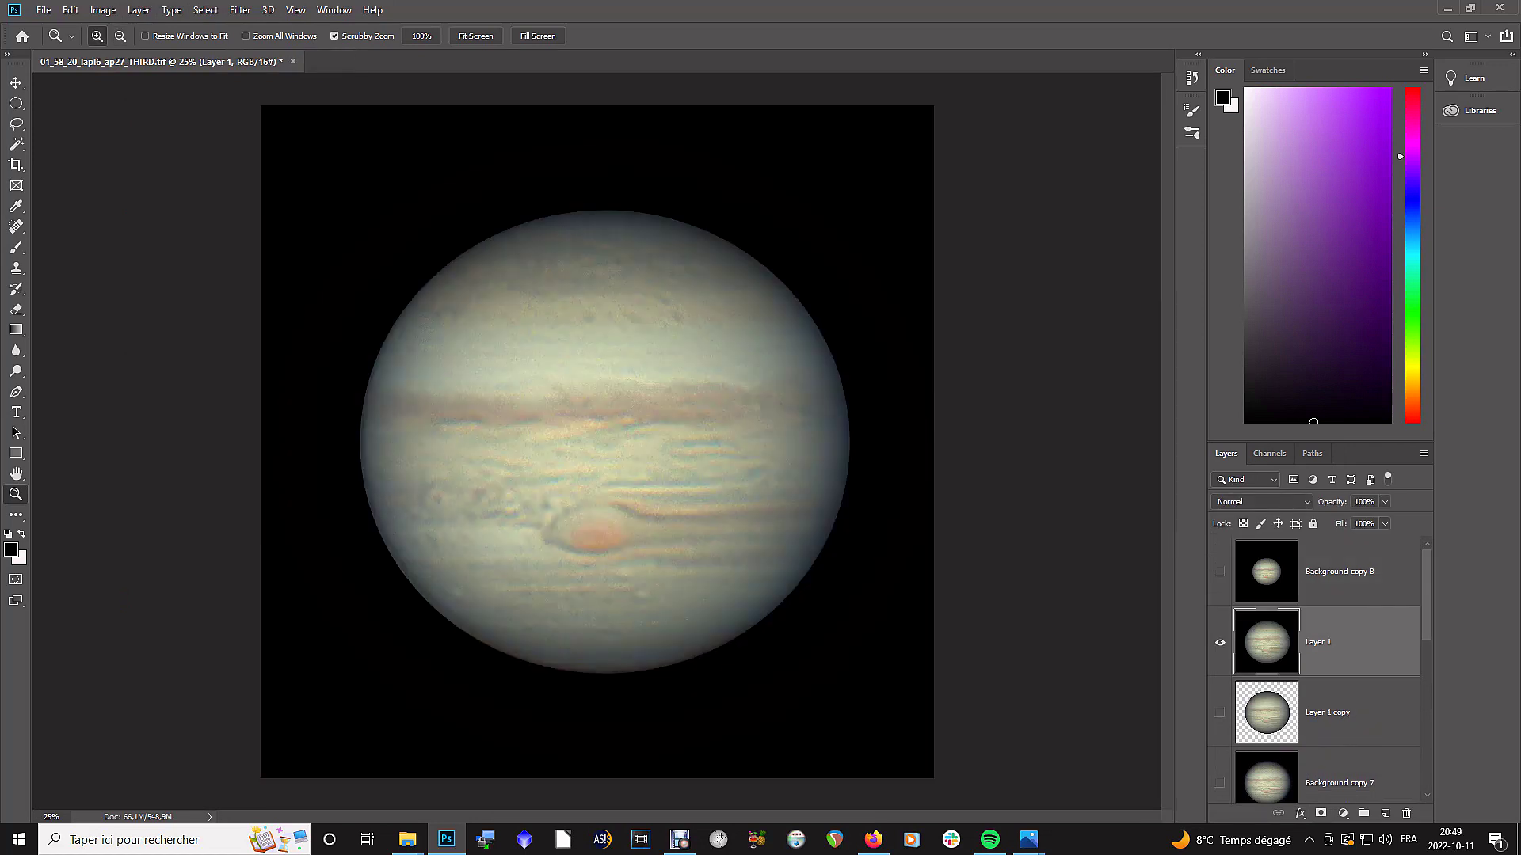